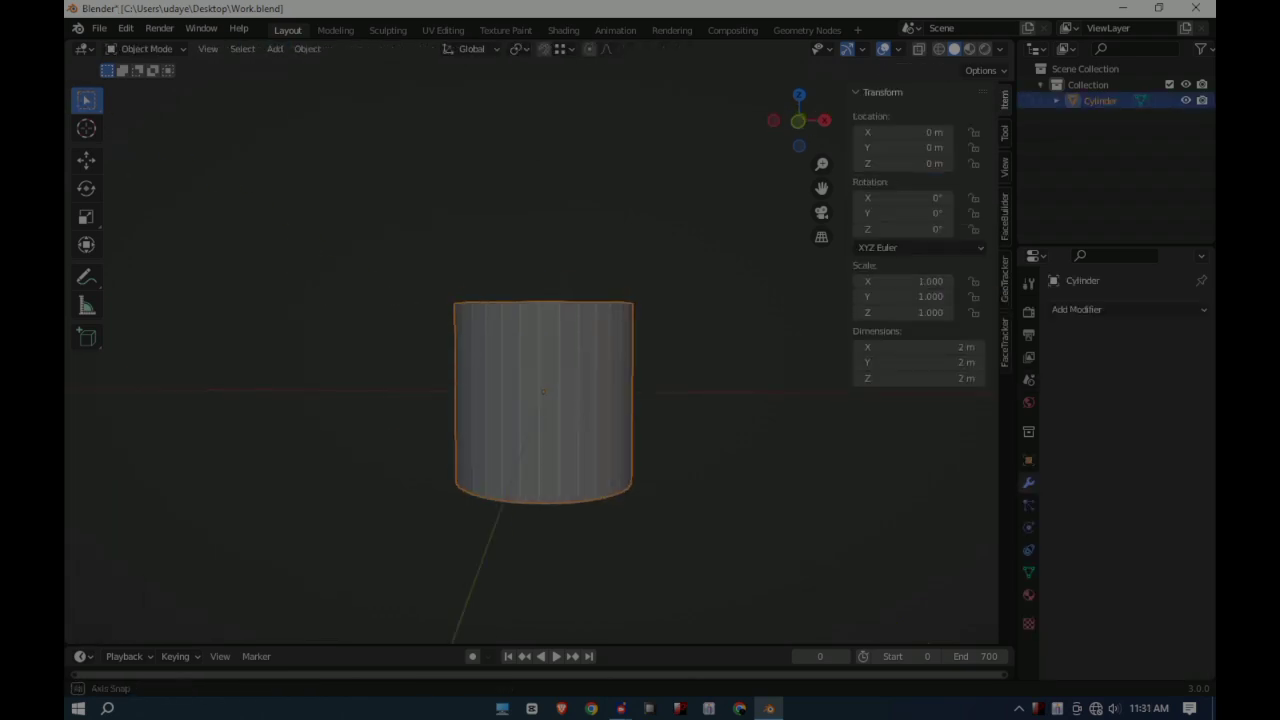
# - Shrink the cylinder's bottom face and flatten the top face along Y
pyautogui.press('s')
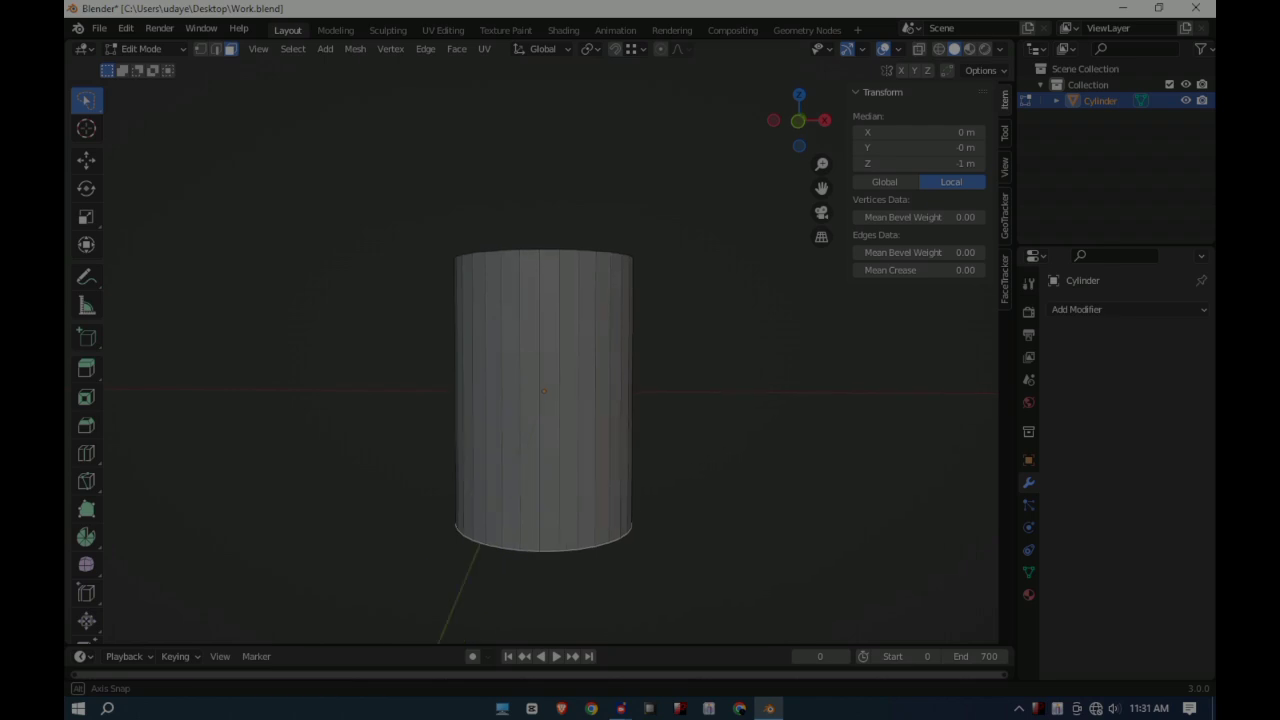
pyautogui.press('s')
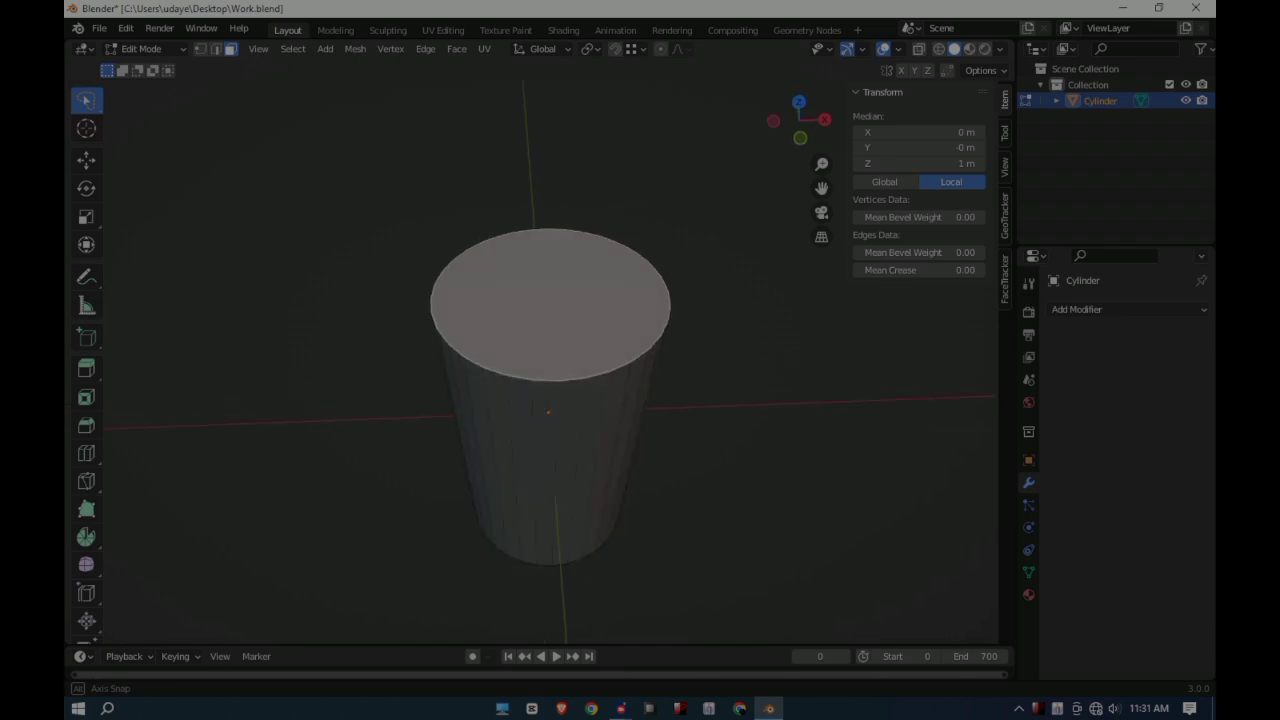
pyautogui.press('s')
pyautogui.press('y')
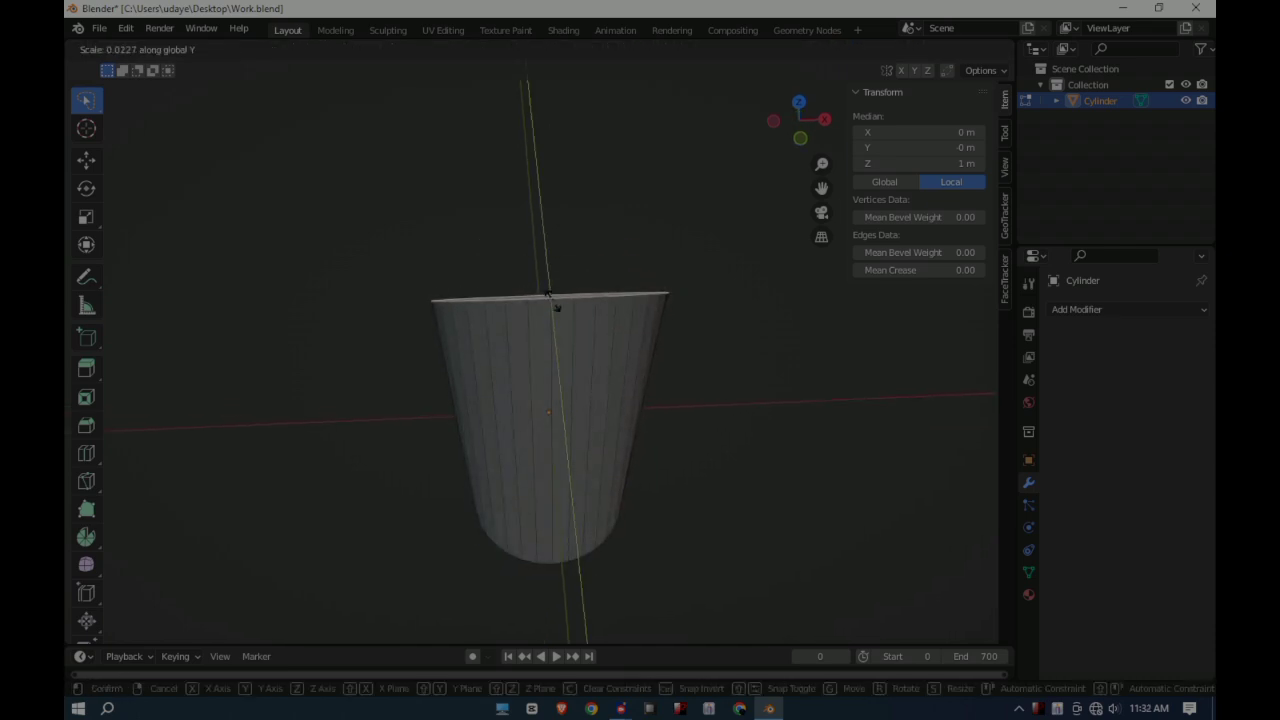
pyautogui.click(556, 307)
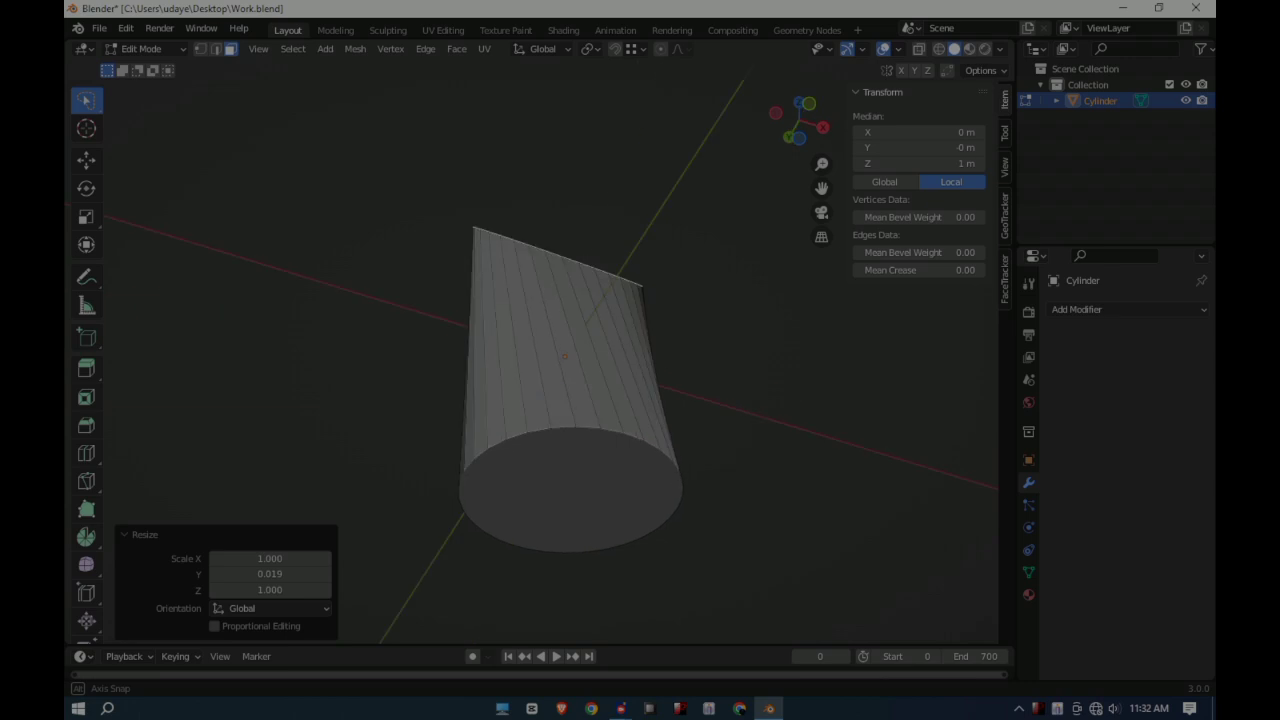
# - Add a horizontal edge loop and scale the top ring along Y in see-through wireframe
pyautogui.click(540, 420)
pyautogui.click(722, 182)
pyautogui.moveTo(722, 182); pyautogui.dragTo(700, 200, button='middle')
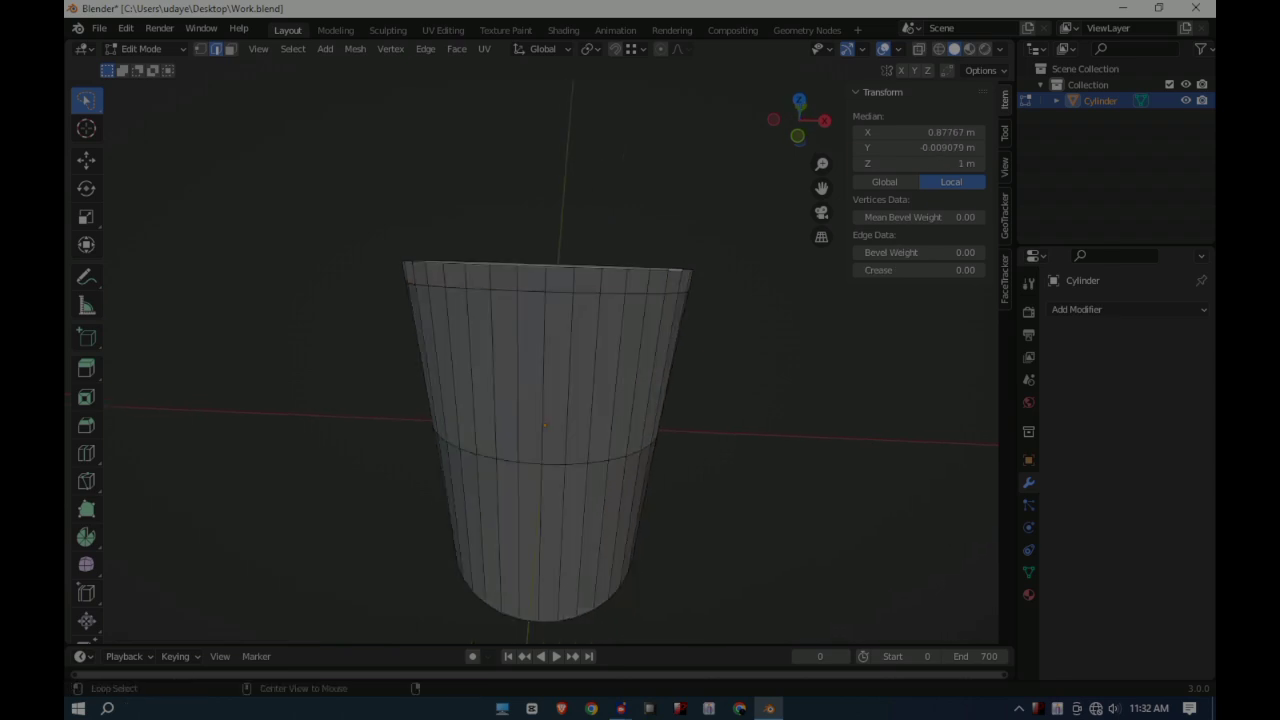
pyautogui.hotkey('shift', 'z')
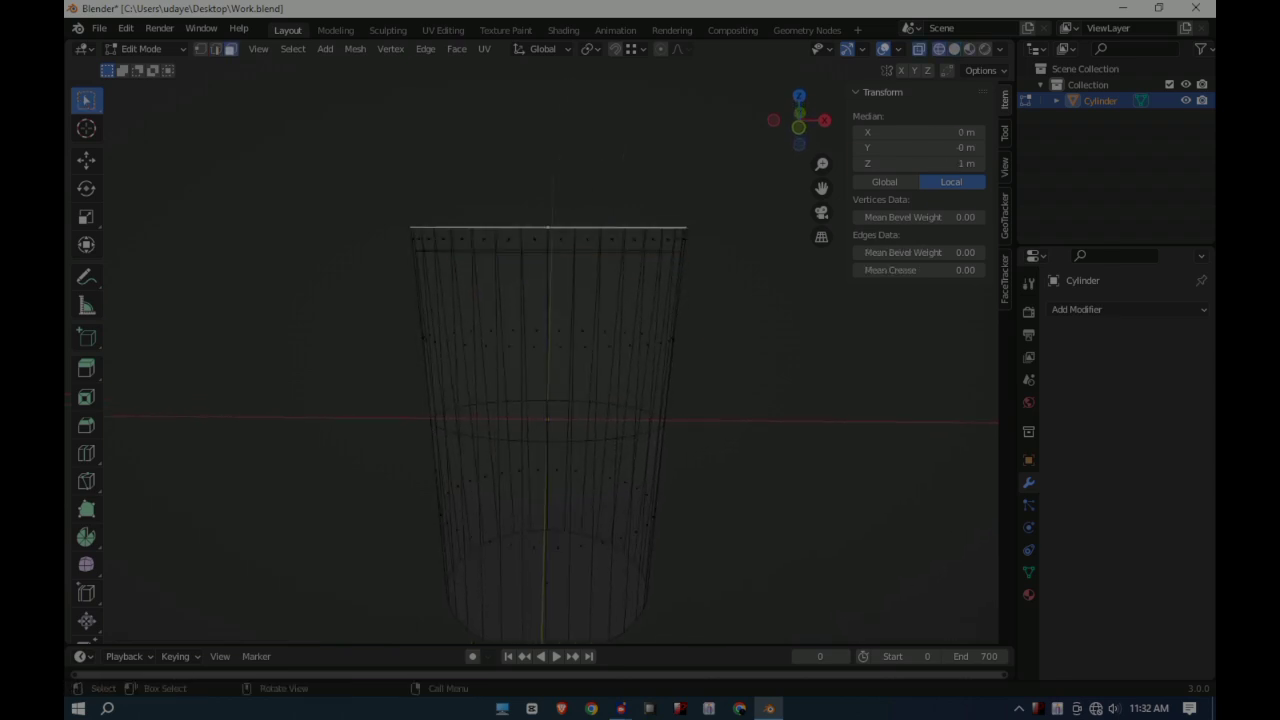
pyautogui.click(770, 291)
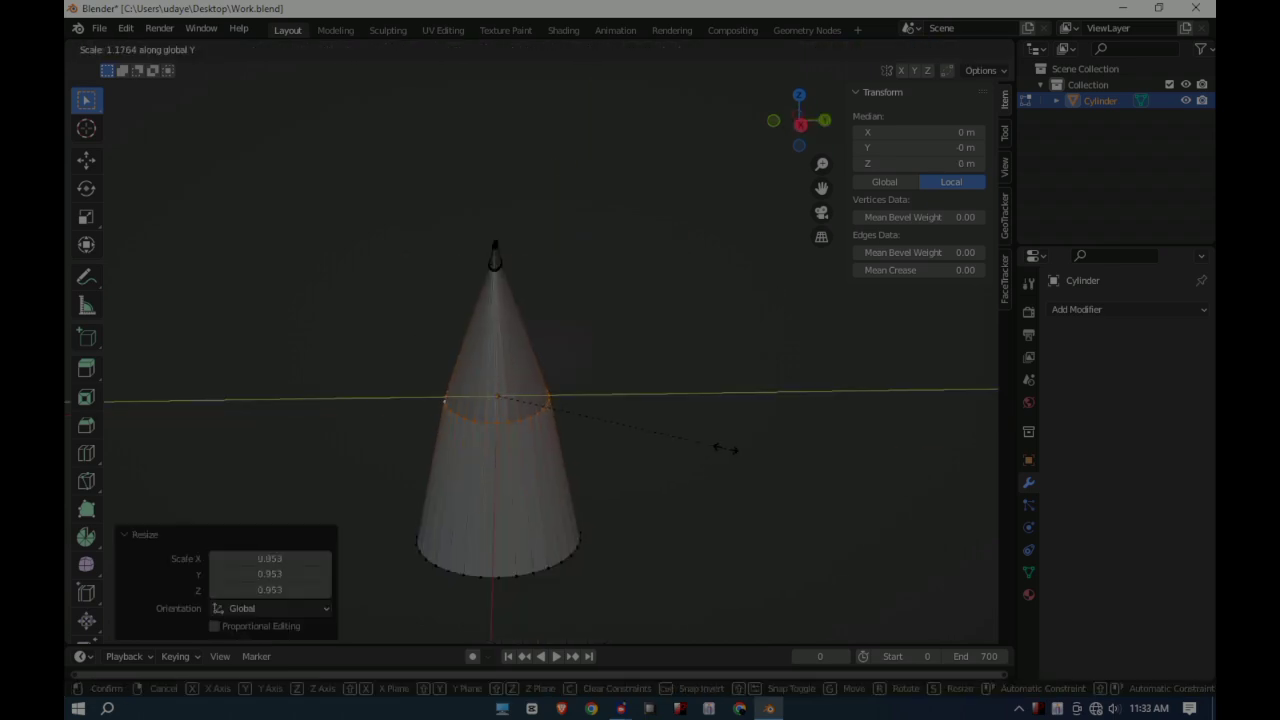
pyautogui.click(728, 447)
# - Cut another horizontal edge loop across the lower cone of the body
pyautogui.moveTo(728, 447)
pyautogui.mouseDown(button='middle')
pyautogui.moveTo(634, 397)
pyautogui.moveTo(560, 470)
pyautogui.mouseUp(button='middle')
pyautogui.hotkey('ctrl', 'r')
pyautogui.click(620, 488)
pyautogui.click(566, 479)
# - Inset the top face, push it down and extrude it up into a shoulder
pyautogui.click(683, 477)
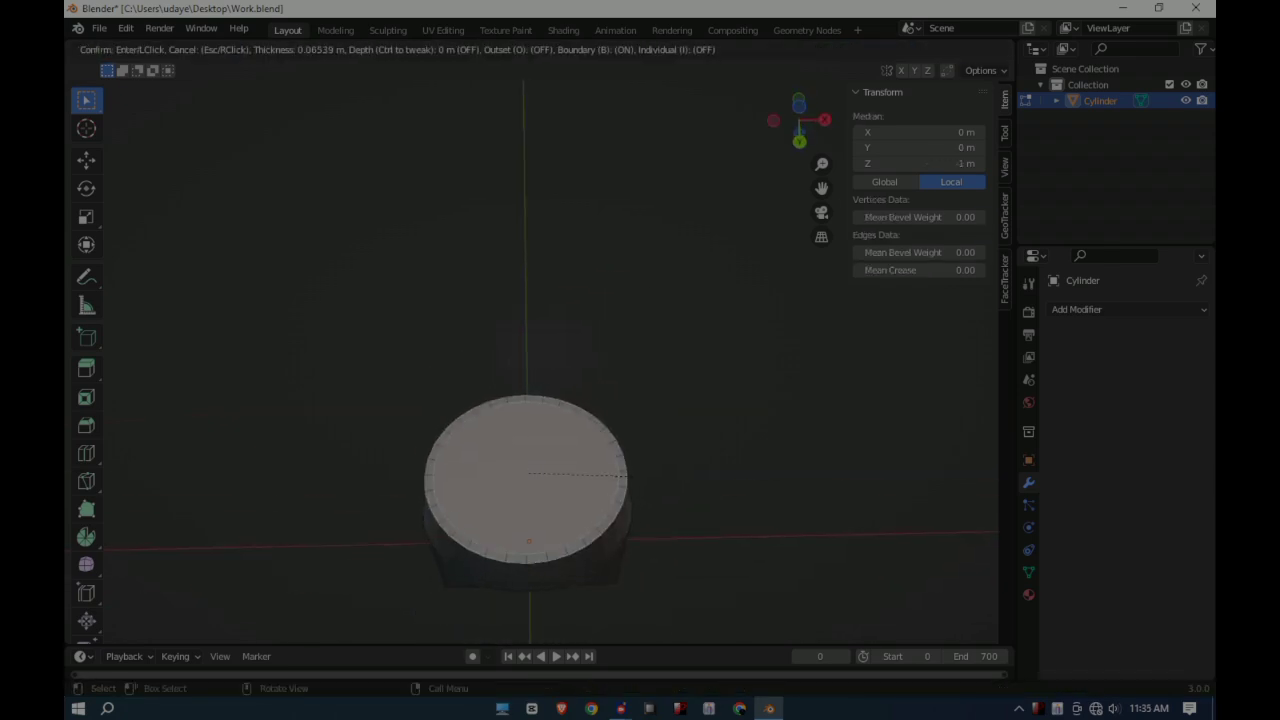
pyautogui.click(654, 477)
pyautogui.moveTo(654, 477)
pyautogui.mouseDown(button='middle')
pyautogui.moveTo(654, 380)
pyautogui.moveTo(654, 477)
pyautogui.mouseUp(button='middle')
pyautogui.press('Return')
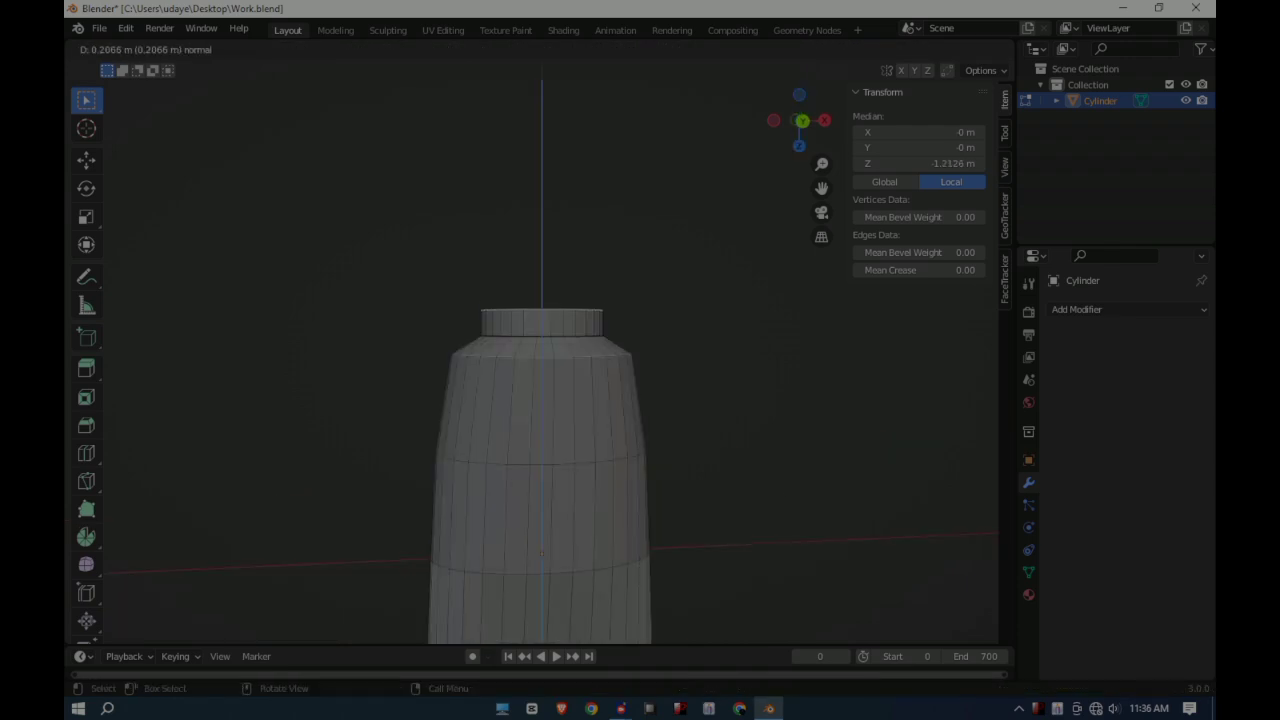
pyautogui.press('Return')
pyautogui.moveTo(654, 380); pyautogui.dragTo(654, 430, button='middle')
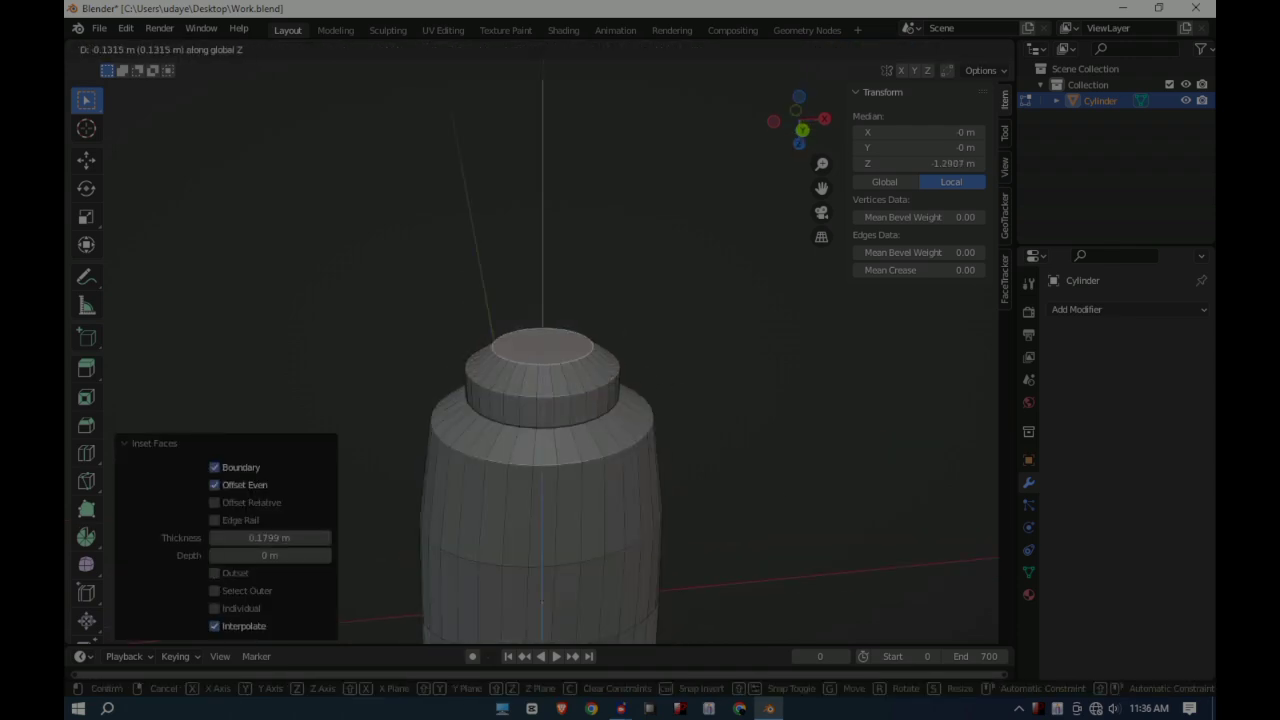
# - Inset the top face again and extrude it upward into a neck
pyautogui.press('Return')
pyautogui.press('g')
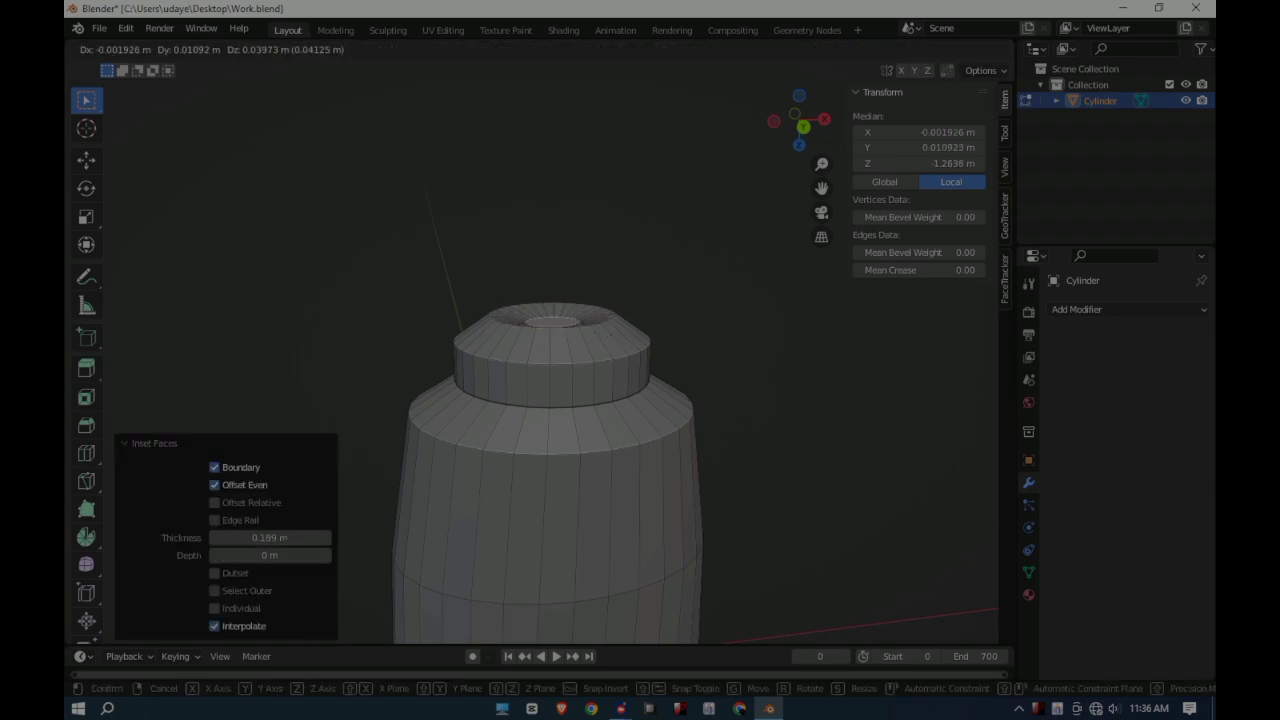
pyautogui.press('Return')
pyautogui.press('e')
pyautogui.press('Return')
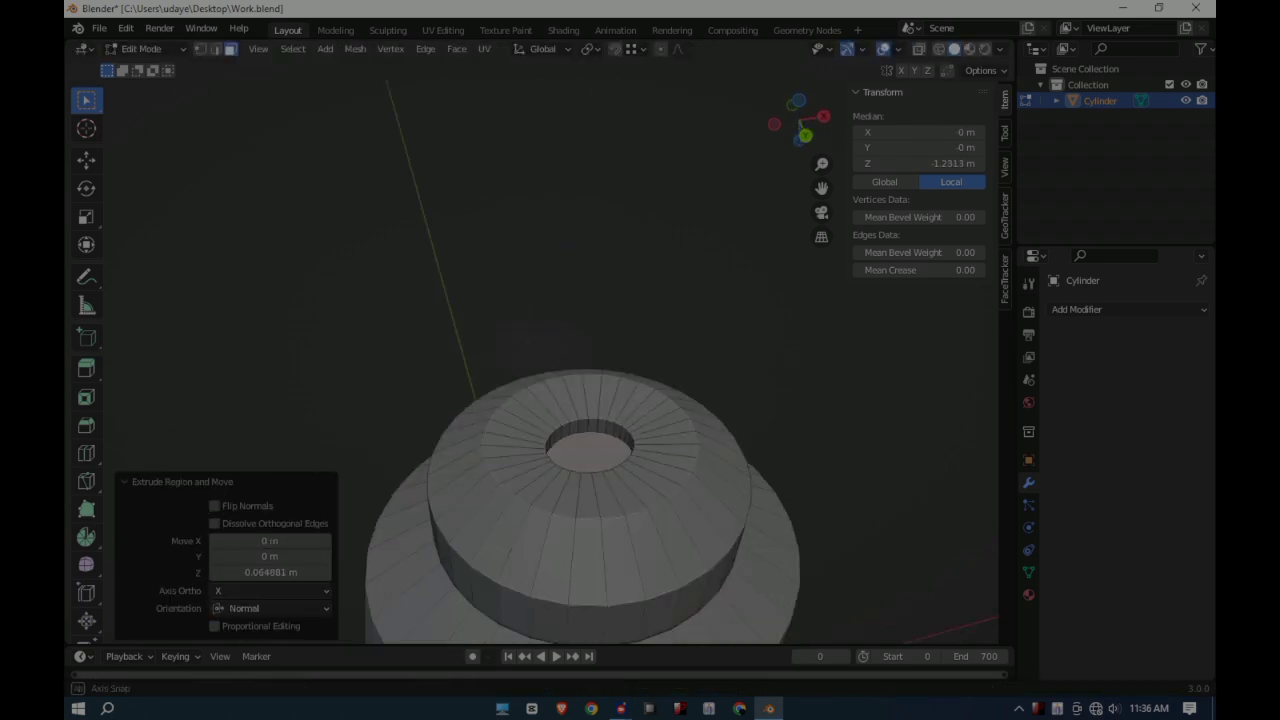
pyautogui.moveTo(558, 596); pyautogui.dragTo(552, 589, button='middle')
# - Inset the neck's top and extrude a small nozzle, then inspect the whole bottle
pyautogui.press('i')
pyautogui.press('Return')
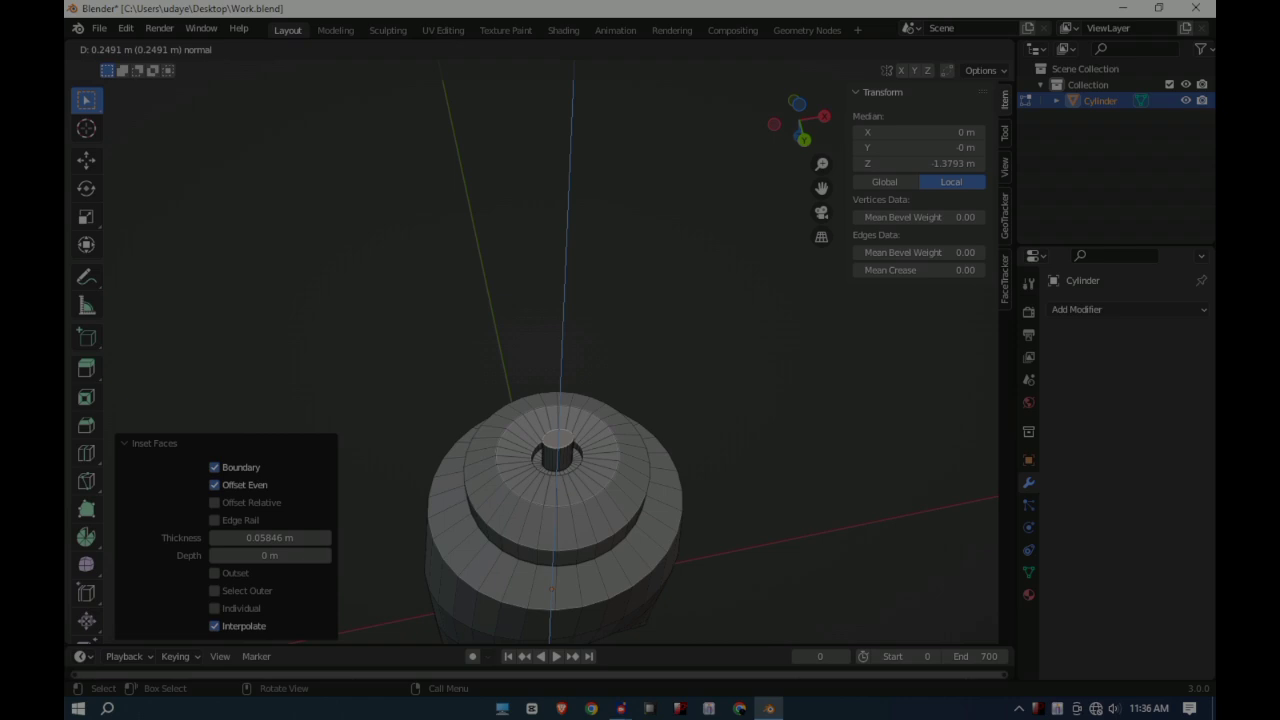
pyautogui.scroll(3, 556, 520)
pyautogui.press('g')
pyautogui.press('Return')
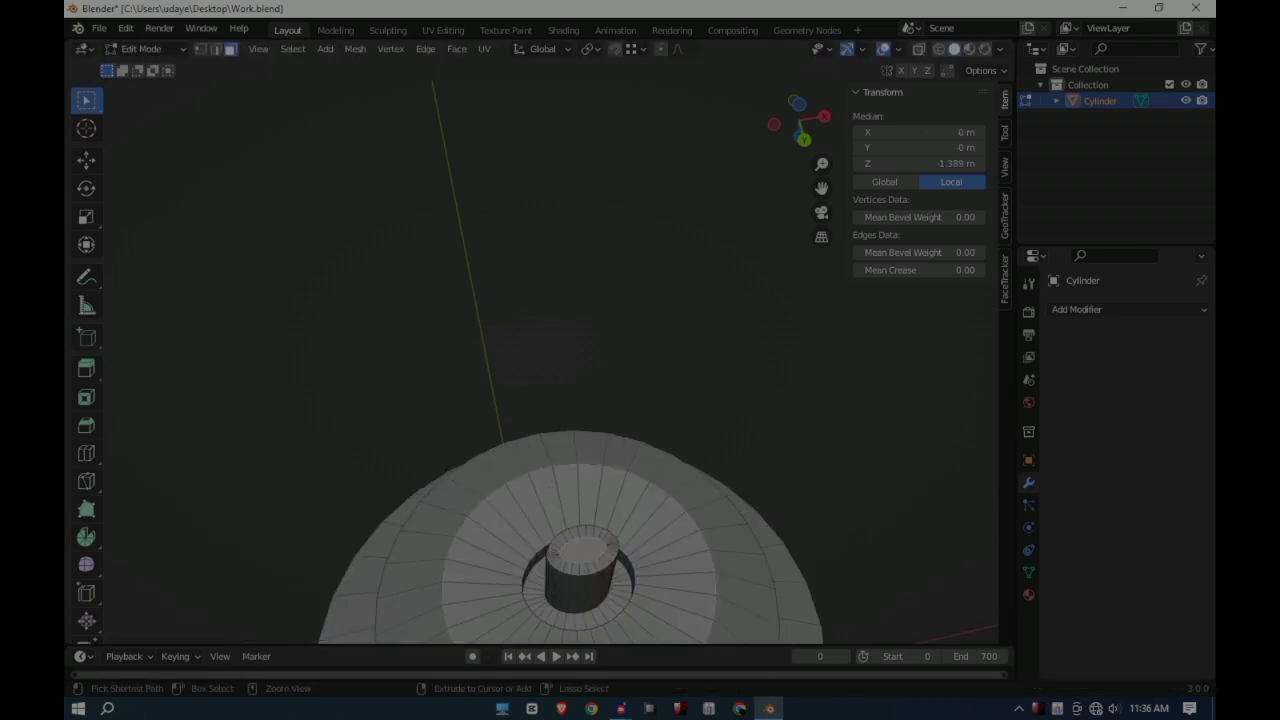
pyautogui.press('e')
pyautogui.press('Return')
pyautogui.scroll(-3, 600, 450)
pyautogui.press('Tab')
pyautogui.scroll(-2, 600, 450)
pyautogui.moveTo(600, 450)
pyautogui.mouseDown(button='middle')
pyautogui.moveTo(580, 440)
pyautogui.moveTo(570, 400)
pyautogui.moveTo(520, 460)
pyautogui.moveTo(515, 440)
pyautogui.mouseUp(button='middle')
pyautogui.scroll(3, 515, 440)
# - Loop-cut the cap and widen that new ring of faces around it
pyautogui.press('Tab')
pyautogui.hotkey('ctrl', 'r')
pyautogui.click(507, 418)
pyautogui.click(657, 410)
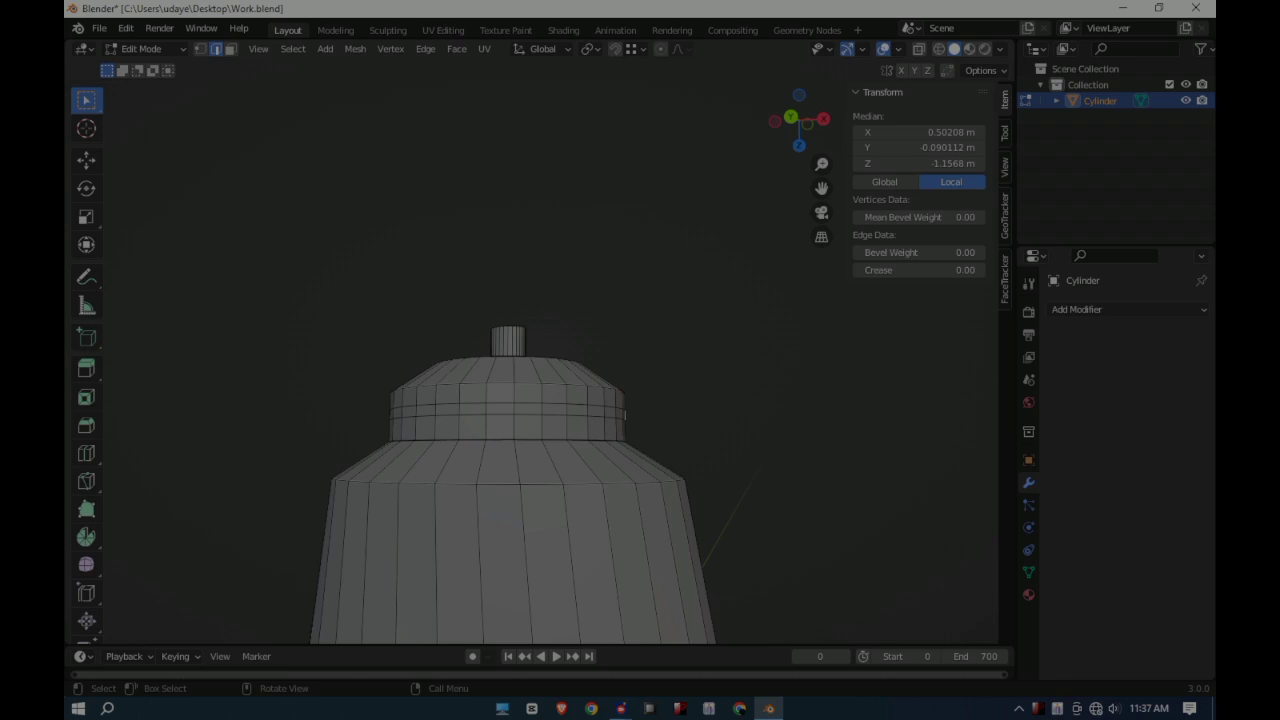
pyautogui.press('3')
pyautogui.keyDown('alt'); pyautogui.click(553, 409); pyautogui.keyUp('alt')
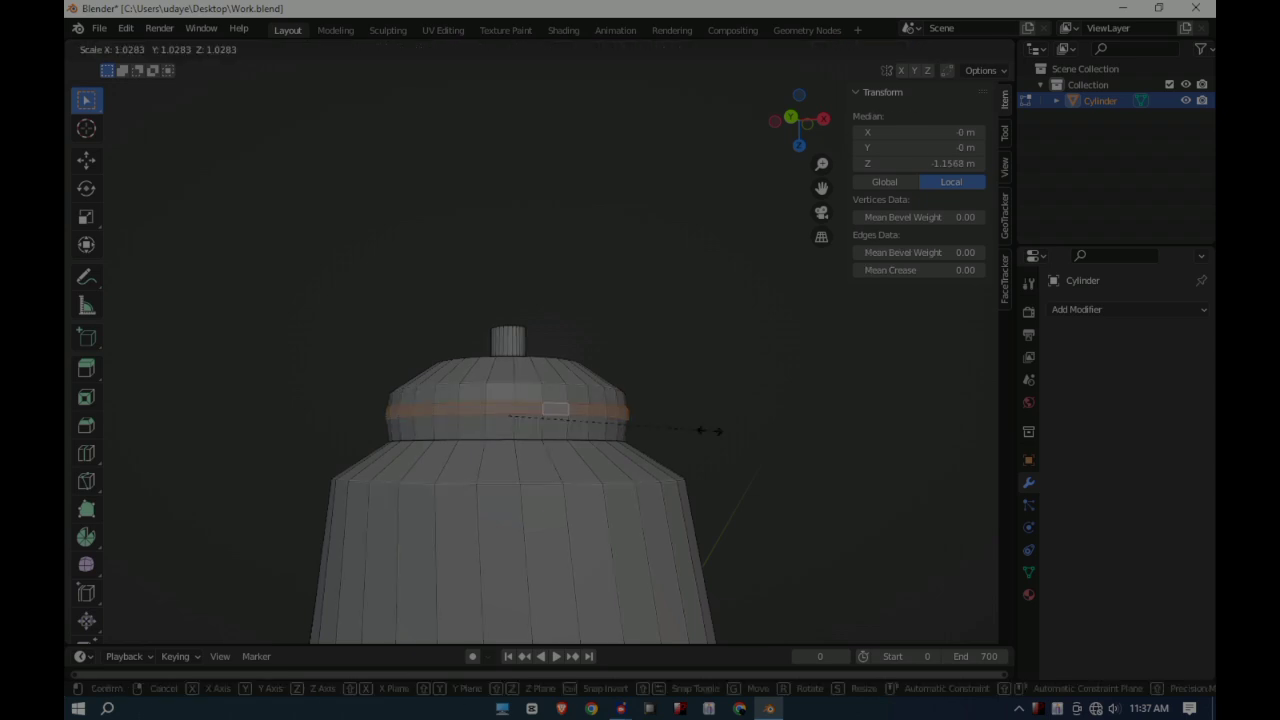
pyautogui.click(686, 430)
pyautogui.press('Tab')
# - Inspect the bottle from below and the side, then select it for mesh editing
pyautogui.scroll(-3, 686, 430)
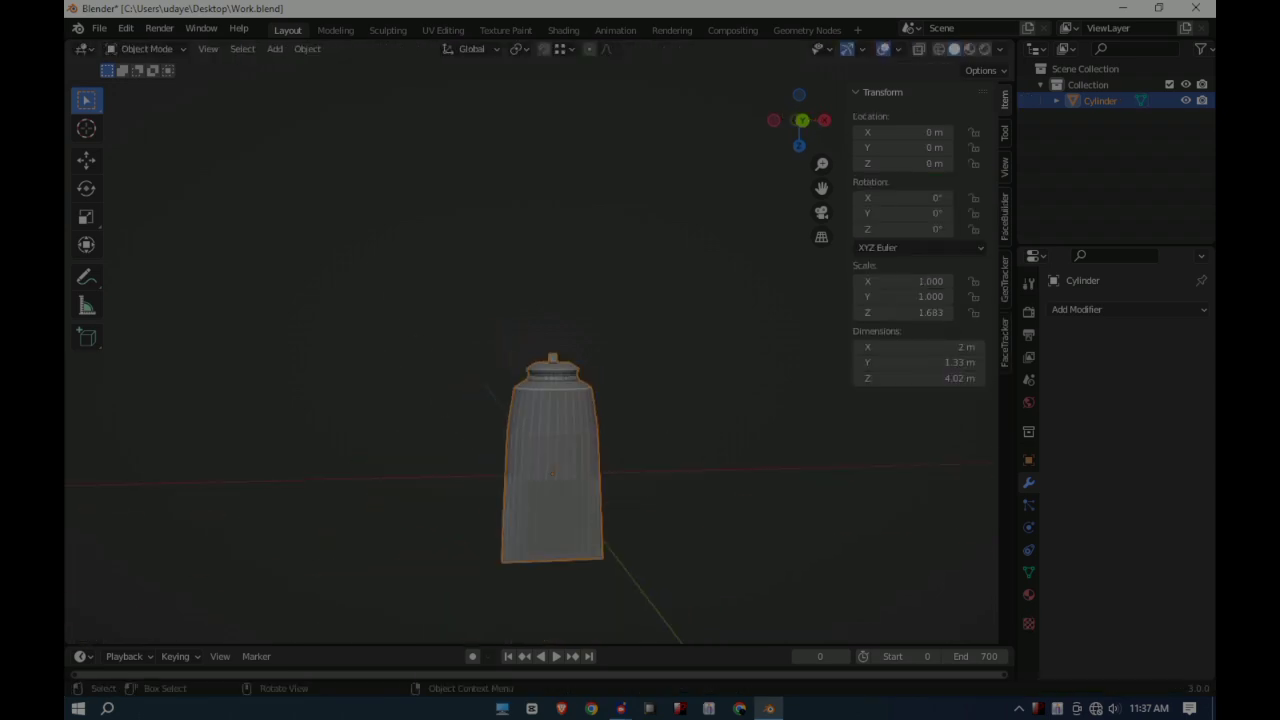
pyautogui.moveTo(686, 430); pyautogui.dragTo(680, 330, button='middle')
pyautogui.moveTo(600, 450)
pyautogui.mouseDown(button='middle')
pyautogui.moveTo(600, 350)
pyautogui.moveTo(600, 450)
pyautogui.mouseUp(button='middle')
pyautogui.scroll(-2, 600, 450)
pyautogui.scroll(3, 500, 450)
pyautogui.scroll(2, 490, 450)
pyautogui.scroll(-4, 490, 450)
pyautogui.scroll(2, 490, 450)
pyautogui.scroll(2, 490, 450)
pyautogui.press('a')
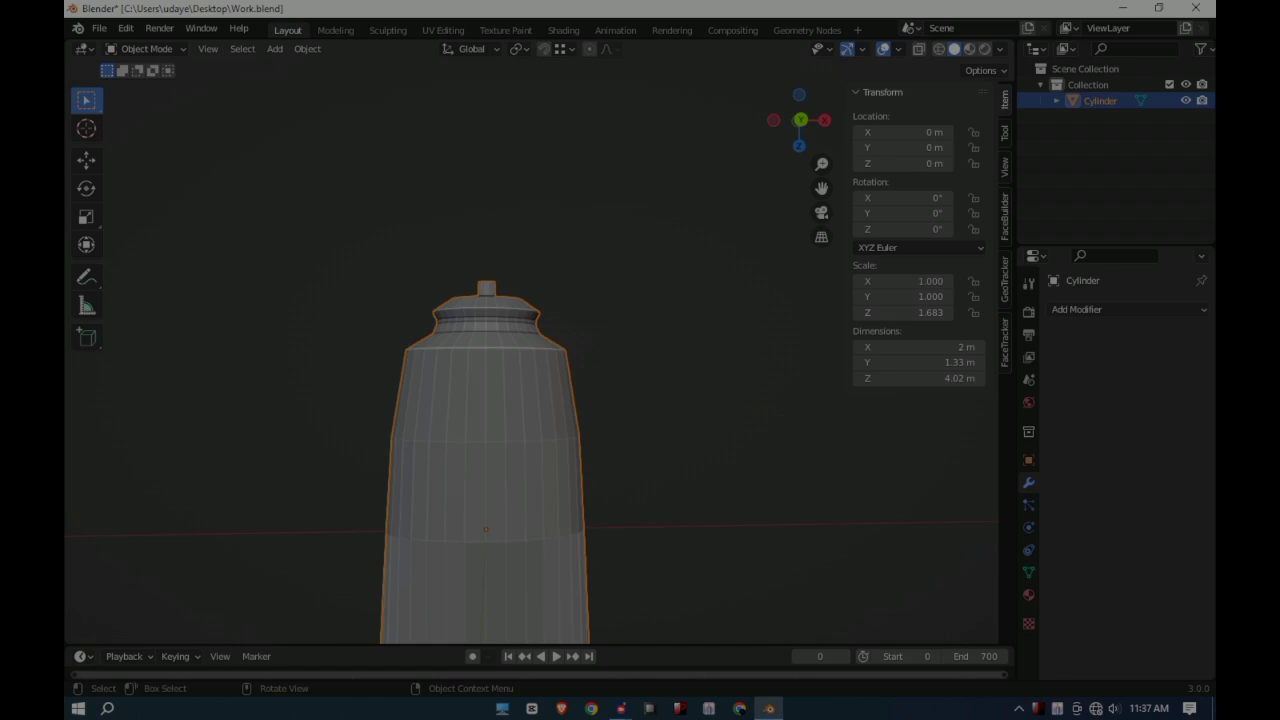
pyautogui.press('Tab')
pyautogui.scroll(2, 603, 200)
pyautogui.scroll(1, 603, 200)
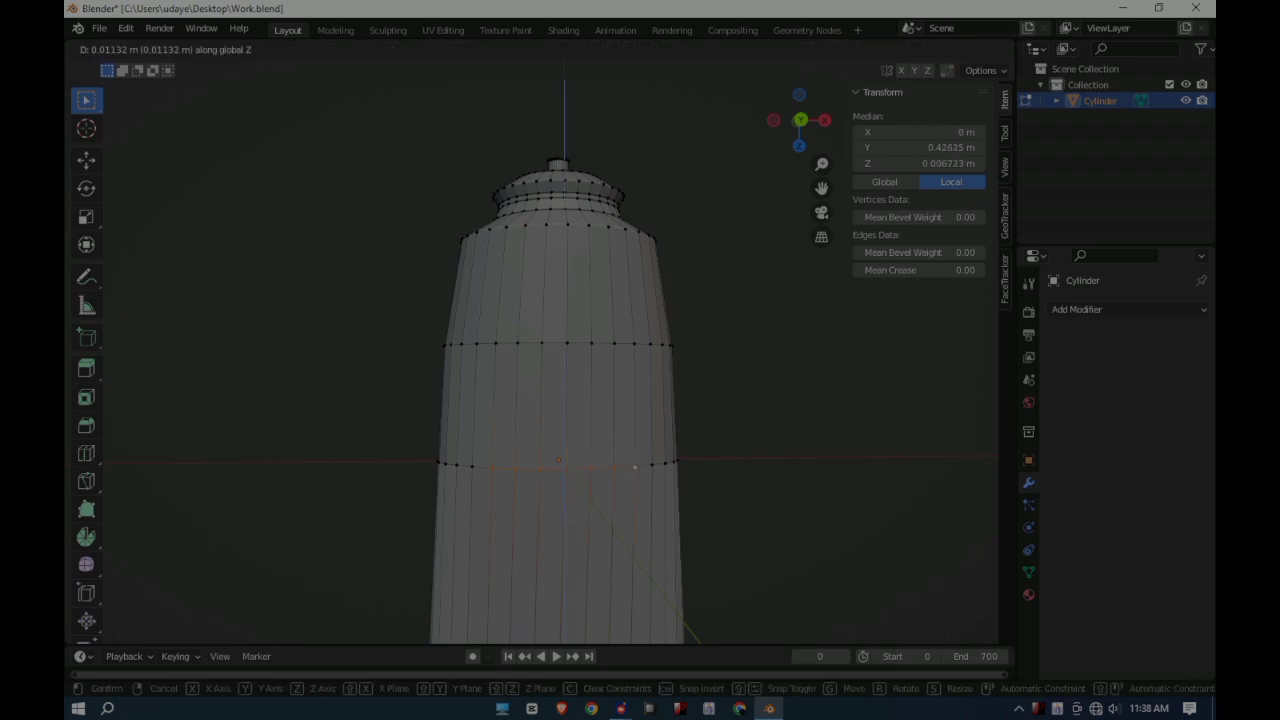
# - Move lower-loop vertices along one axis, undoing an unwanted taper of the bottom
pyautogui.press('Return')
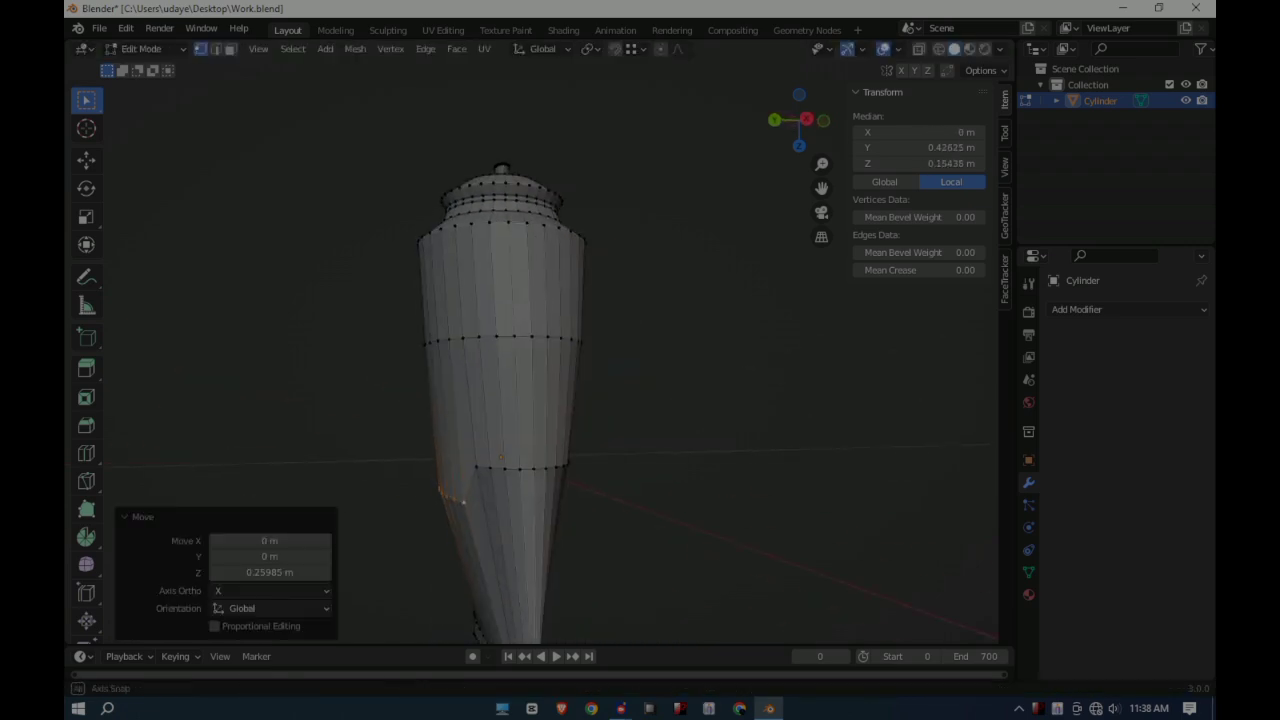
pyautogui.press('g')
pyautogui.press('Return')
pyautogui.moveTo(635, 497); pyautogui.dragTo(424, 503, button='middle')
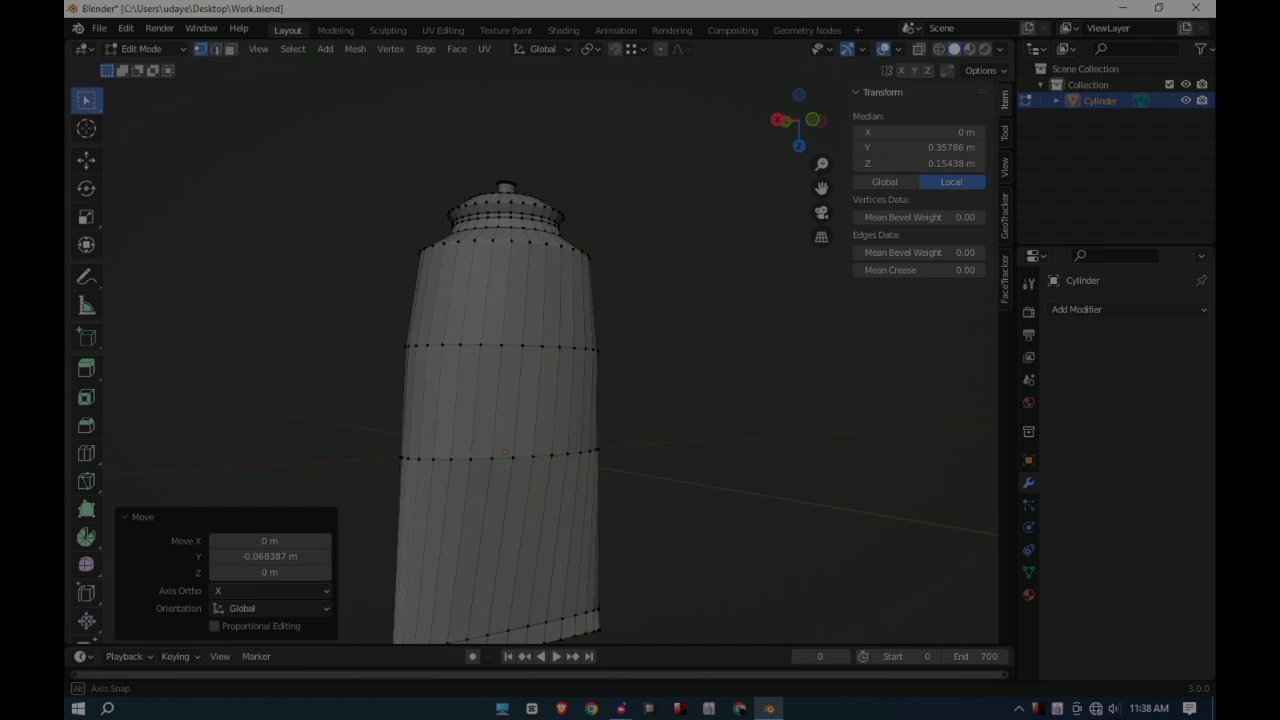
pyautogui.click(424, 503)
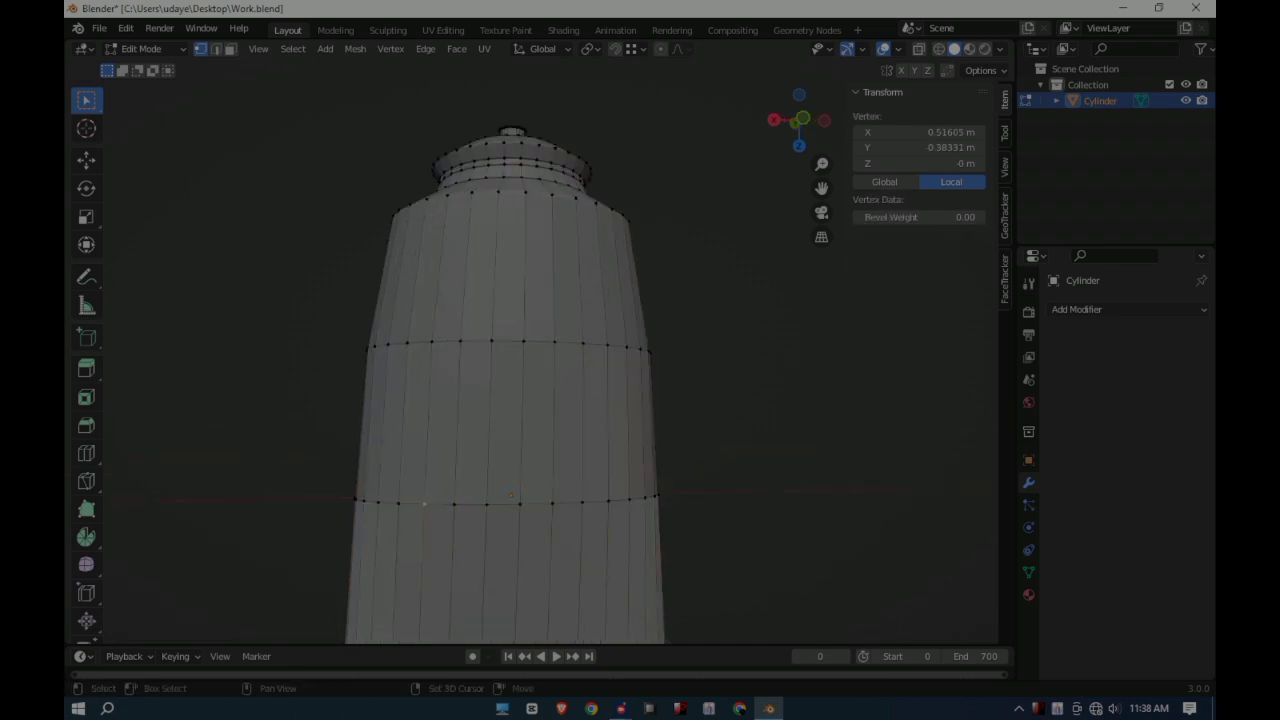
pyautogui.press('g')
pyautogui.press('Return')
pyautogui.moveTo(582, 502)
pyautogui.mouseDown(button='middle')
pyautogui.moveTo(539, 476)
pyautogui.moveTo(560, 470)
pyautogui.mouseUp(button='middle')
pyautogui.hotkey('ctrl', 'z')
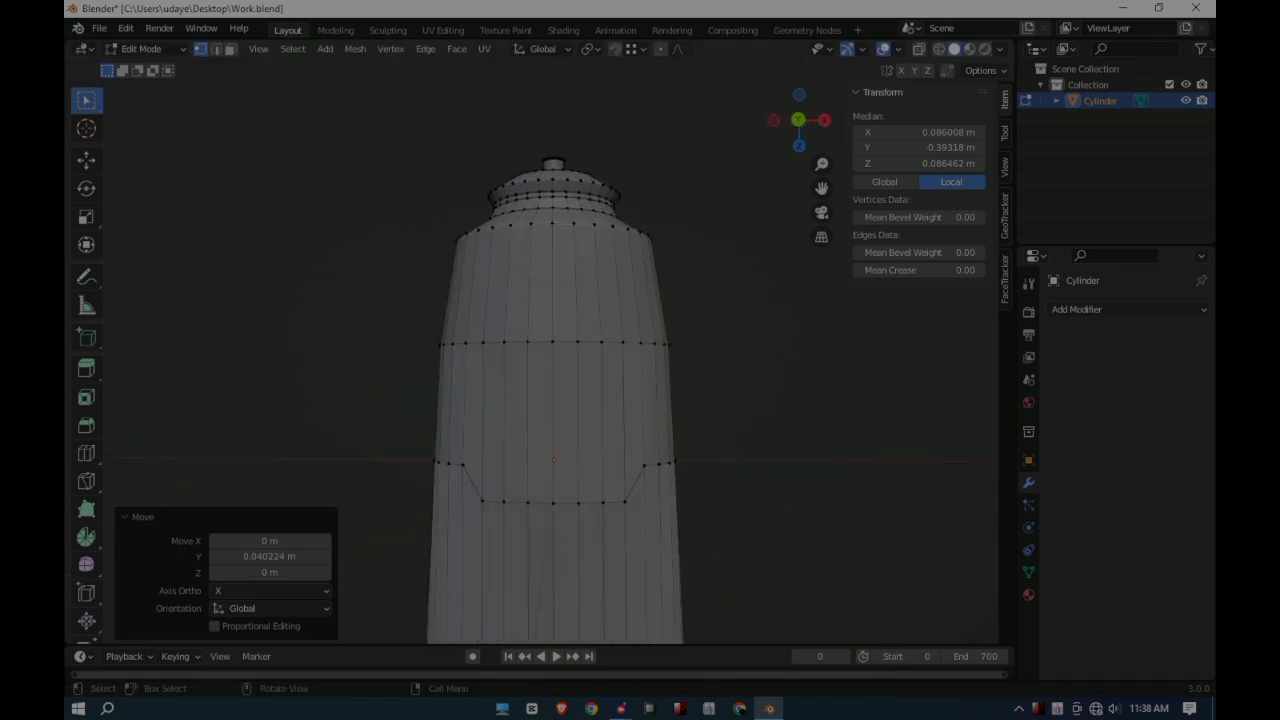
pyautogui.press('Return')
# - Shift further lower- and middle-loop vertices along one axis to outline the trapezoid front panel
pyautogui.scroll(-3, 766, 475)
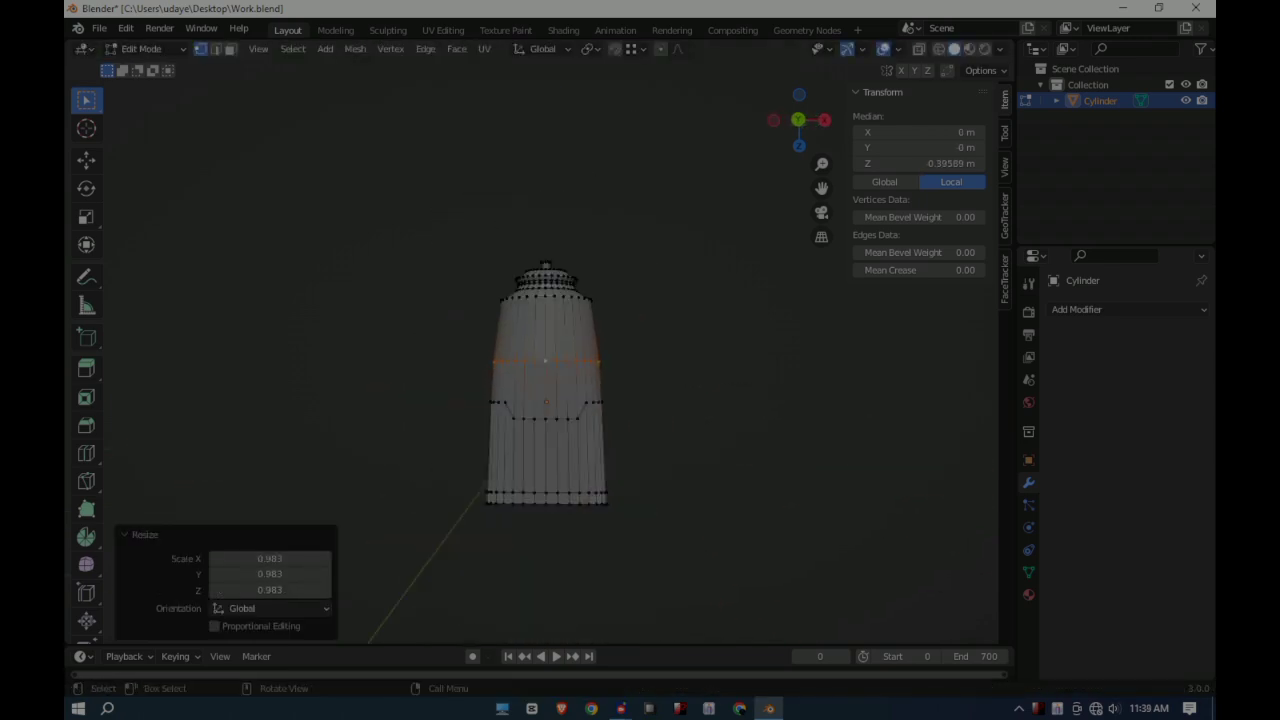
pyautogui.scroll(4, 766, 475)
pyautogui.click(470, 377)
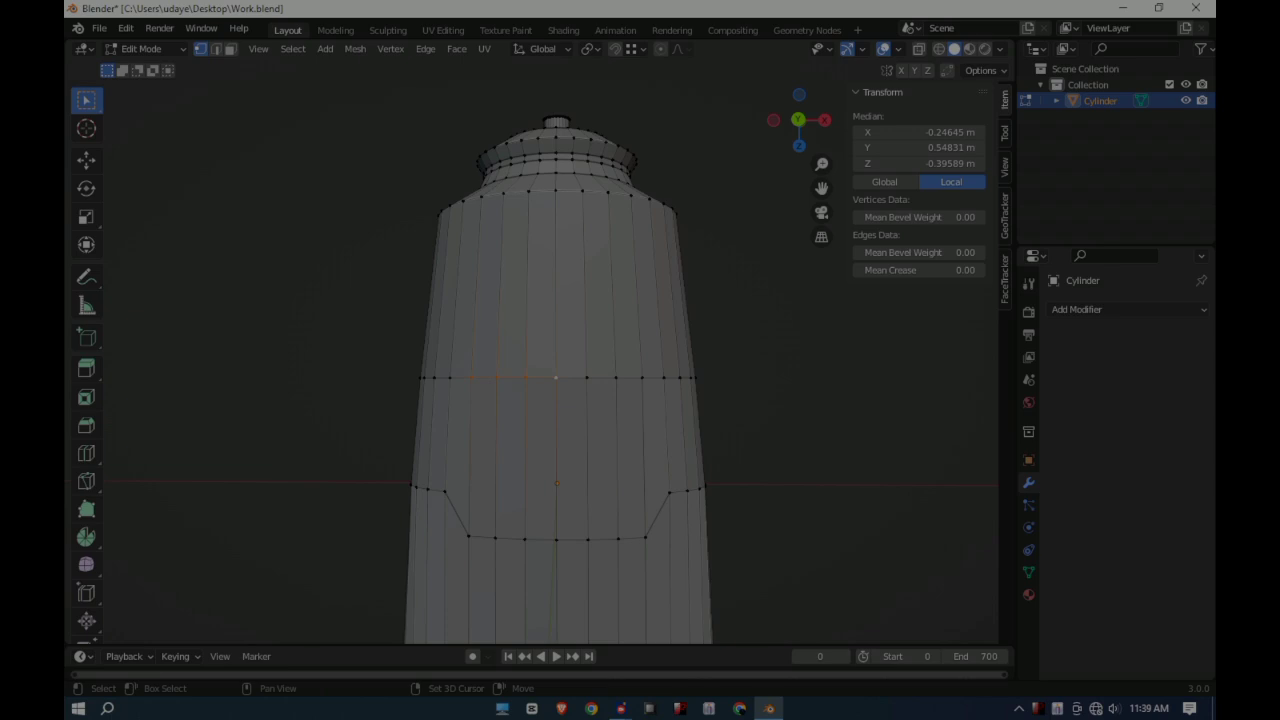
pyautogui.press('g')
pyautogui.press('Return')
pyautogui.moveTo(560, 400)
pyautogui.mouseDown(button='middle')
pyautogui.moveTo(408, 410)
pyautogui.moveTo(560, 400)
pyautogui.mouseUp(button='middle')
pyautogui.scroll(1, 560, 400)
pyautogui.click(577, 381)
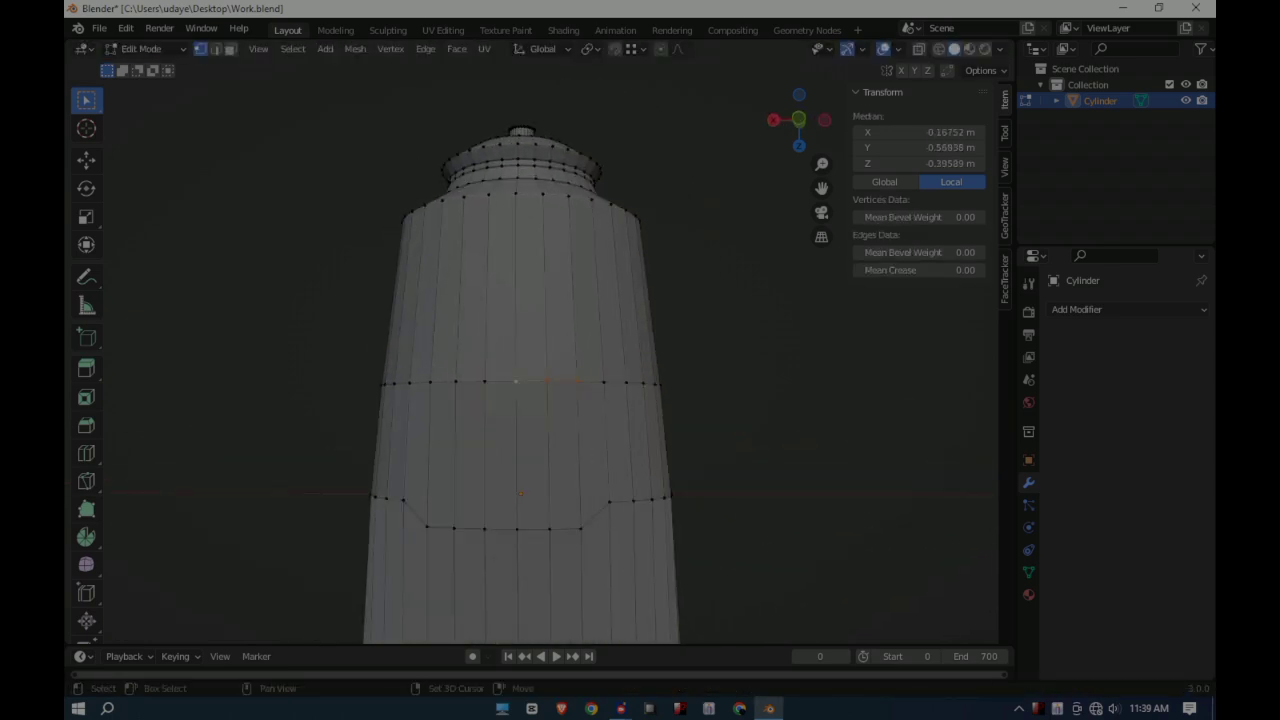
pyautogui.press('Return')
pyautogui.moveTo(520, 400); pyautogui.dragTo(560, 390, button='middle')
pyautogui.scroll(-2, 520, 400)
# - Add a new cylinder, raise it onto the bottle top and shrink it to cap size
pyautogui.press('Tab')
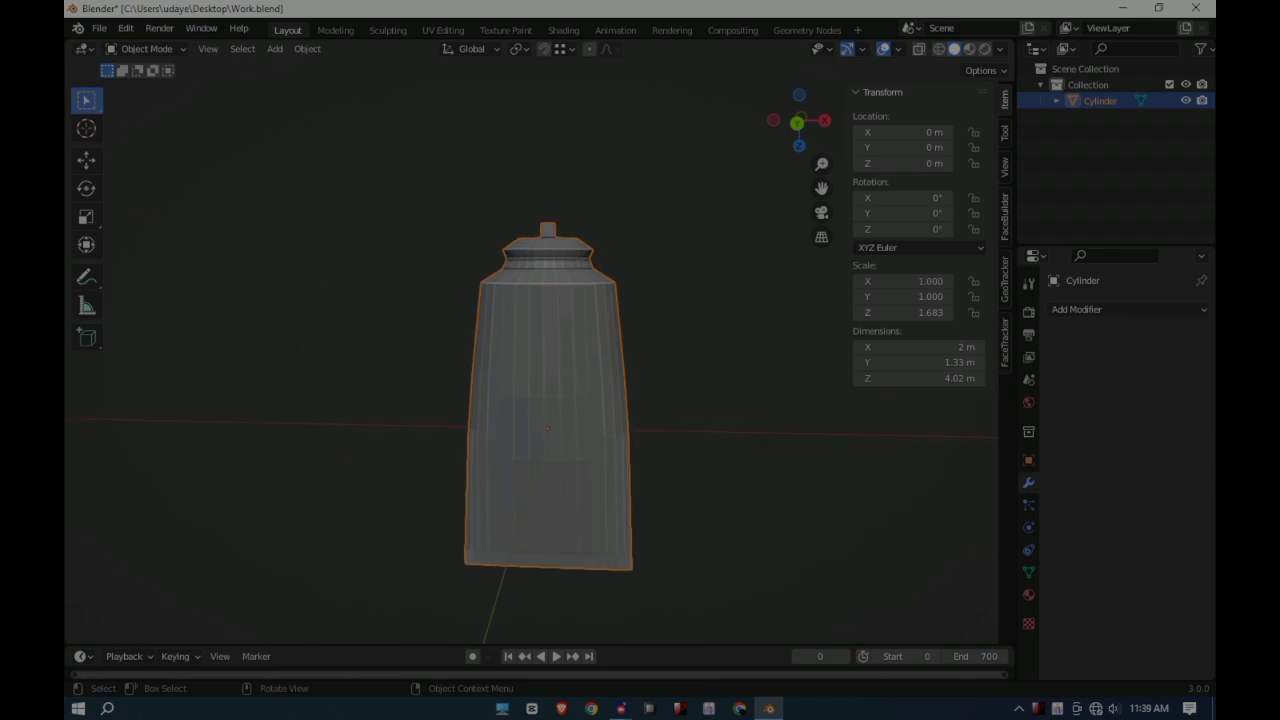
pyautogui.click(274, 48)
pyautogui.click(437, 130)
pyautogui.hotkey('ctrl', 'z')
pyautogui.click(274, 48)
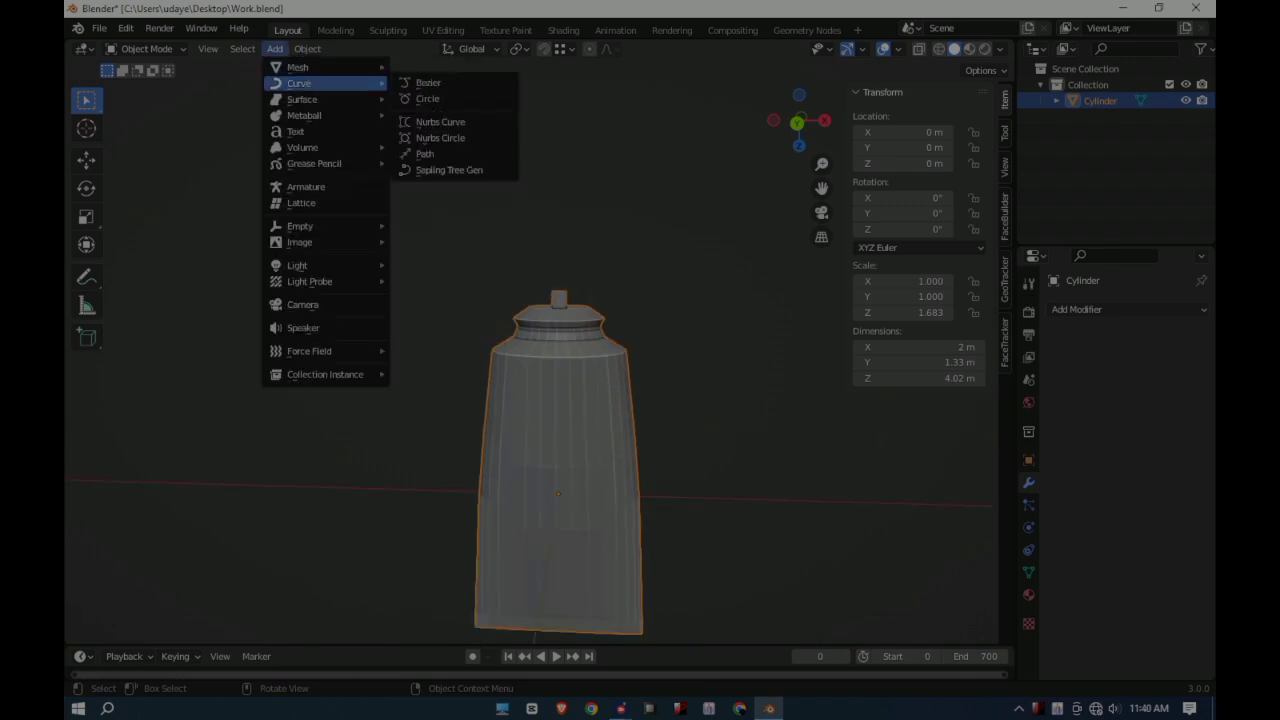
pyautogui.click(432, 146)
pyautogui.press('g')
pyautogui.press('z')
pyautogui.press('Return')
pyautogui.press('s')
pyautogui.press('Return')
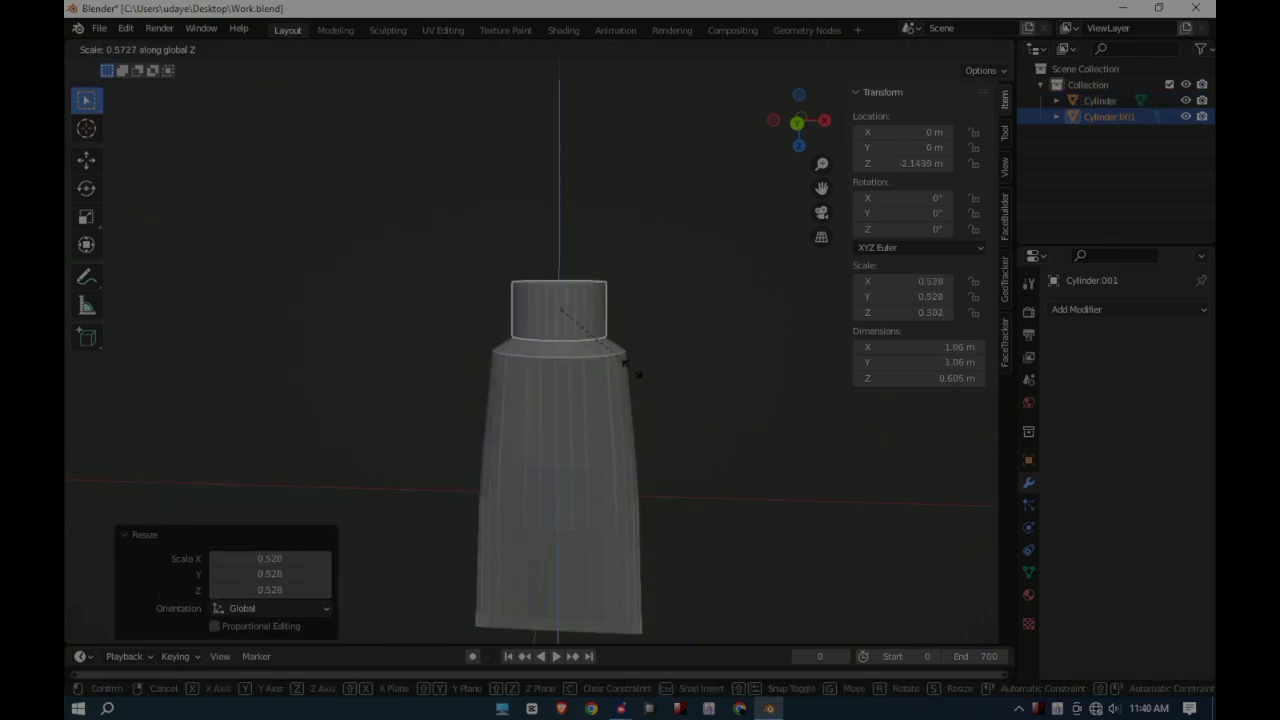
pyautogui.click(628, 370)
# - Flatten the cap's height in Z, checking it from the front in wireframe
pyautogui.press('KP_7')
pyautogui.moveTo(628, 370); pyautogui.dragTo(640, 330, button='middle')
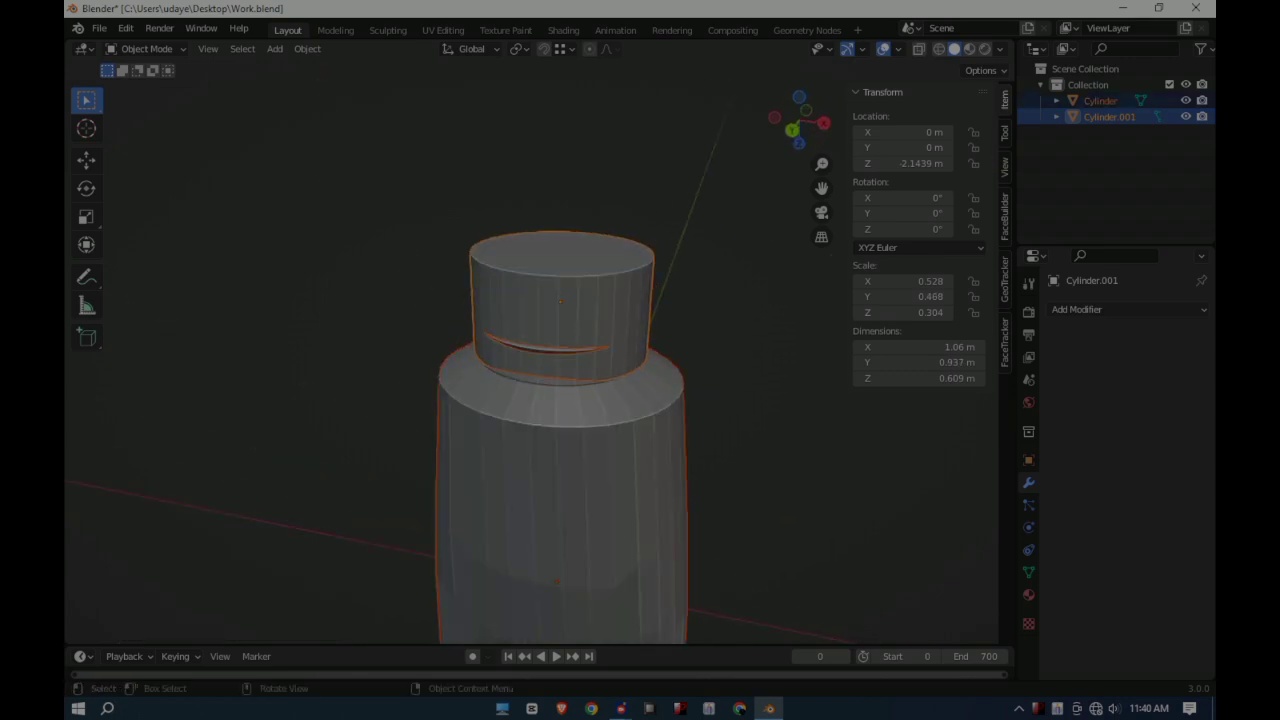
pyautogui.click(683, 340)
pyautogui.hotkey('shift', 'z')
pyautogui.press('KP_1')
pyautogui.press('s')
pyautogui.press('z')
pyautogui.click(688, 373)
pyautogui.moveTo(688, 373)
pyautogui.mouseDown(button='middle')
pyautogui.moveTo(690, 420)
pyautogui.moveTo(690, 360)
pyautogui.mouseUp(button='middle')
pyautogui.press('KP_1')
# - Inset a ring at the cap joint's edge loop and move the cap upward
pyautogui.press('Tab')
pyautogui.hotkey('shift', 'z')
pyautogui.keyDown('alt'); pyautogui.click(510, 238); pyautogui.keyUp('alt')
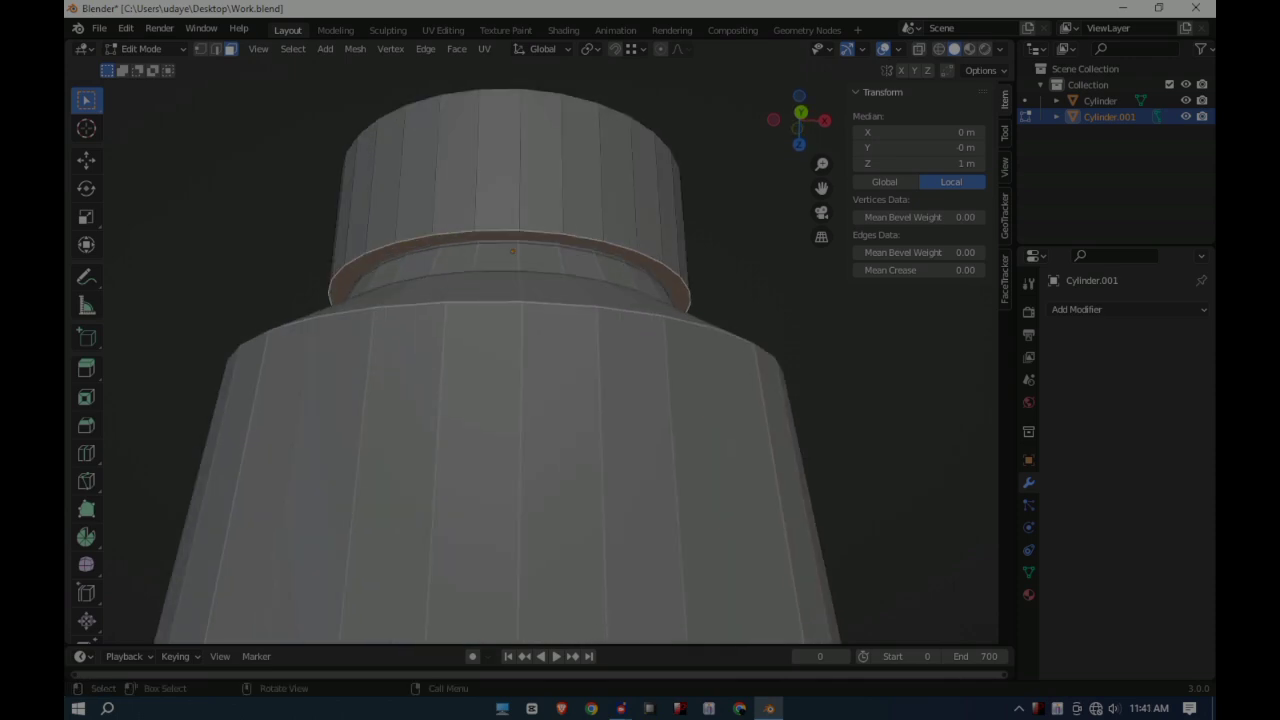
pyautogui.click(690, 285)
pyautogui.press('x')
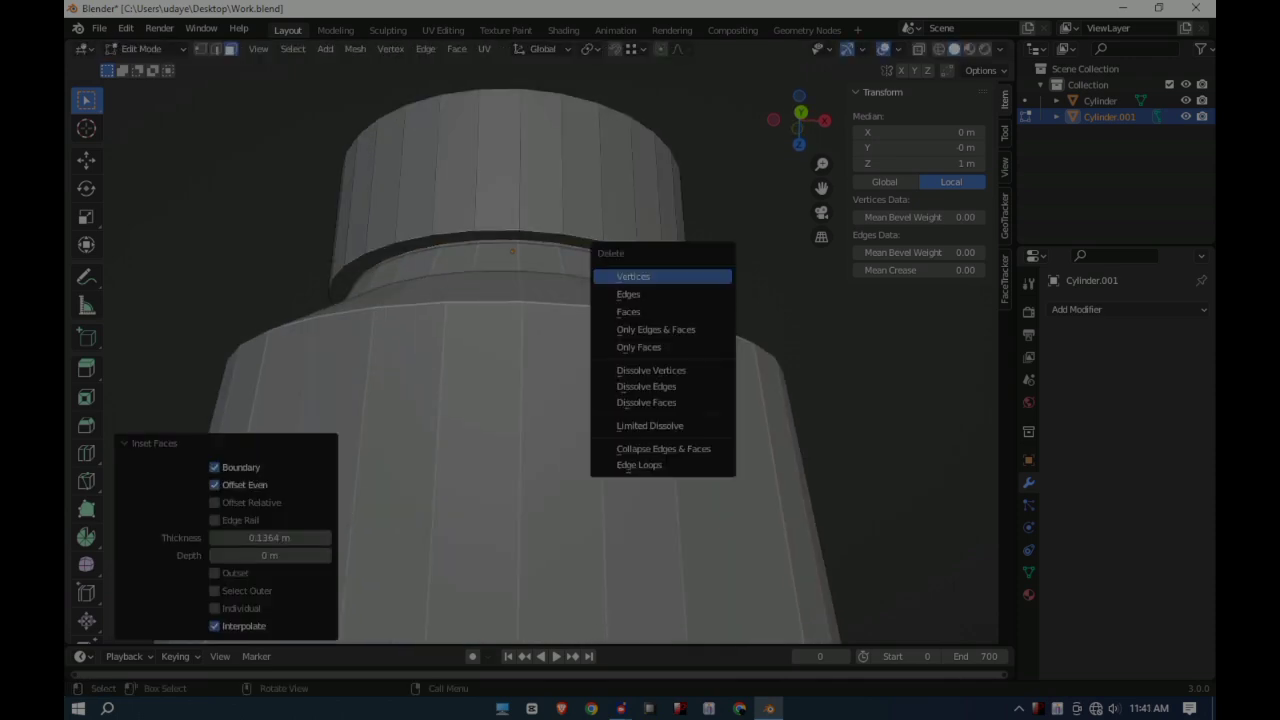
pyautogui.press('Tab')
pyautogui.press('g')
pyautogui.press('z')
pyautogui.moveTo(500, 300); pyautogui.dragTo(500, 400, button='middle')
# - Inset the cap's top face, raise the inner face in Z, and inset it again
pyautogui.press('Tab')
pyautogui.click(500, 420)
pyautogui.click(598, 462)
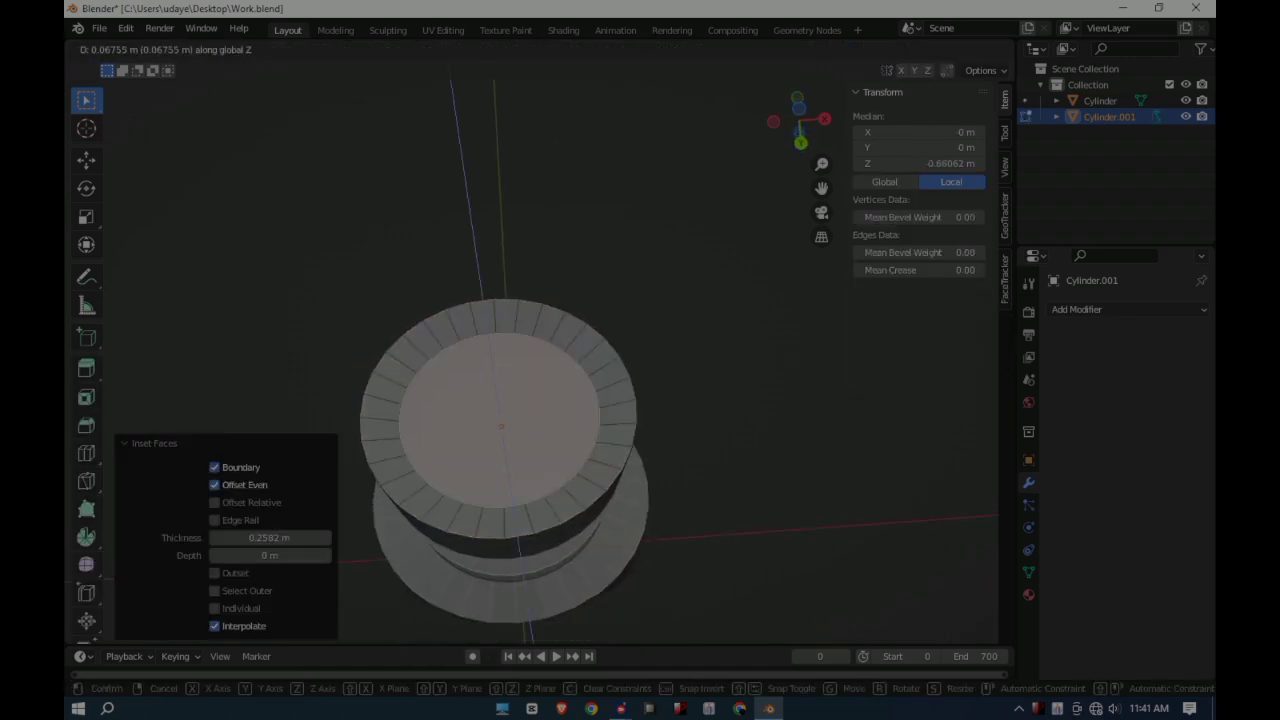
pyautogui.press('g')
pyautogui.press('z')
pyautogui.click(480, 450)
pyautogui.moveTo(480, 450); pyautogui.dragTo(480, 420, button='middle')
pyautogui.press('i')
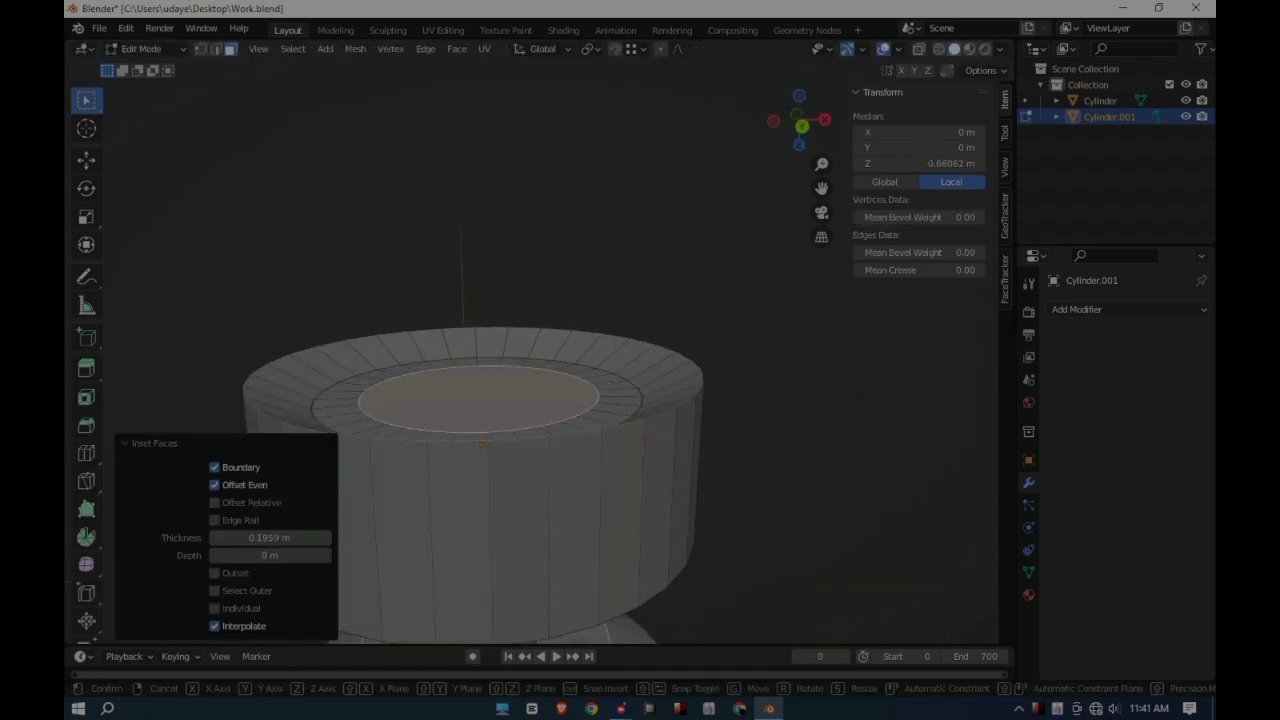
pyautogui.press('Return')
# - Nudge the cap slightly upward and rescale it
pyautogui.press('Tab')
pyautogui.press('g')
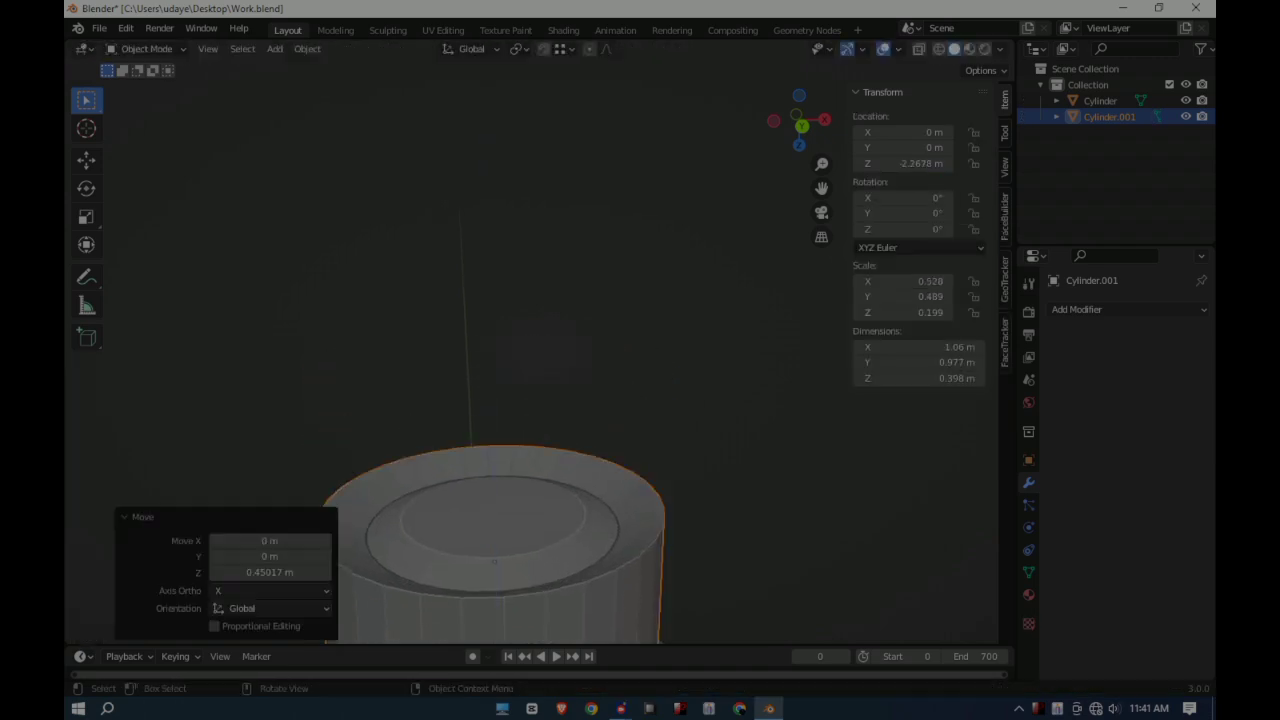
pyautogui.press('z')
pyautogui.press('Return')
pyautogui.press('s')
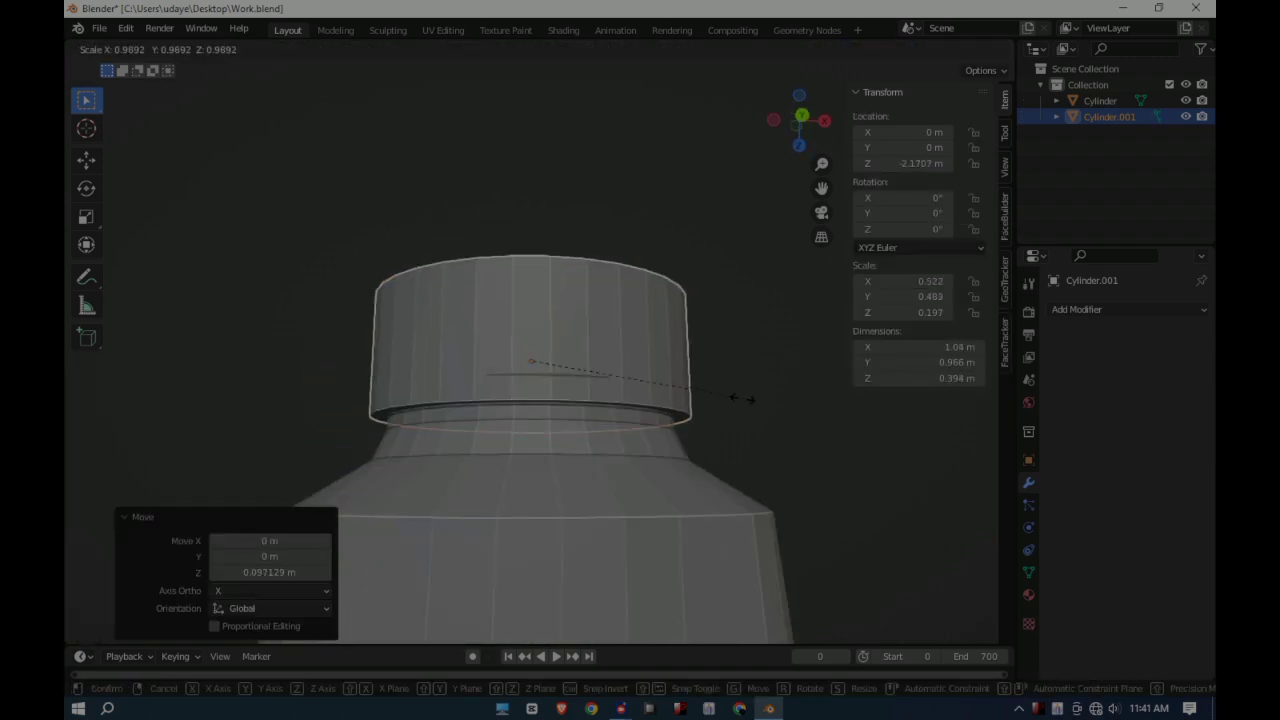
pyautogui.press('z')
pyautogui.press('Return')
pyautogui.moveTo(530, 300); pyautogui.dragTo(540, 400, button='middle')
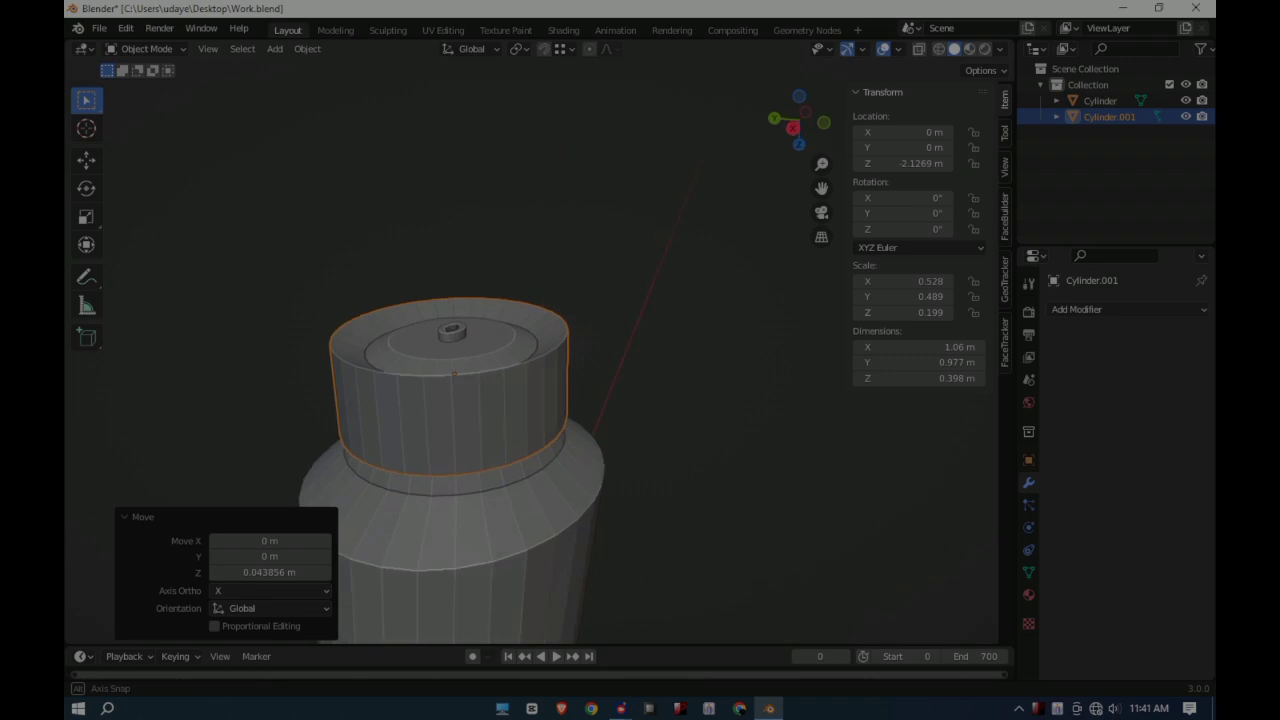
# - Inset a small centre face on the cap top and extrude it down into a hole
pyautogui.press('Tab')
pyautogui.press('Tab')
pyautogui.press('Tab')
pyautogui.scroll(2, 483, 470)
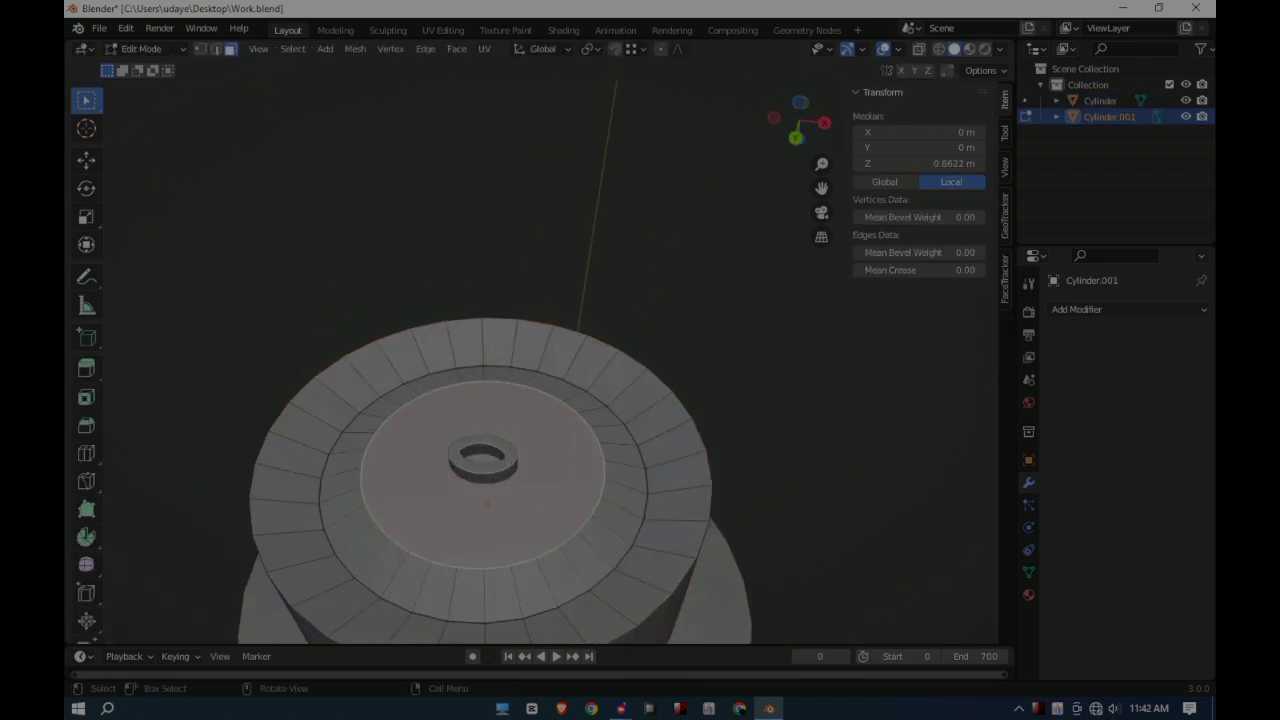
pyautogui.press('Return')
pyautogui.press('e')
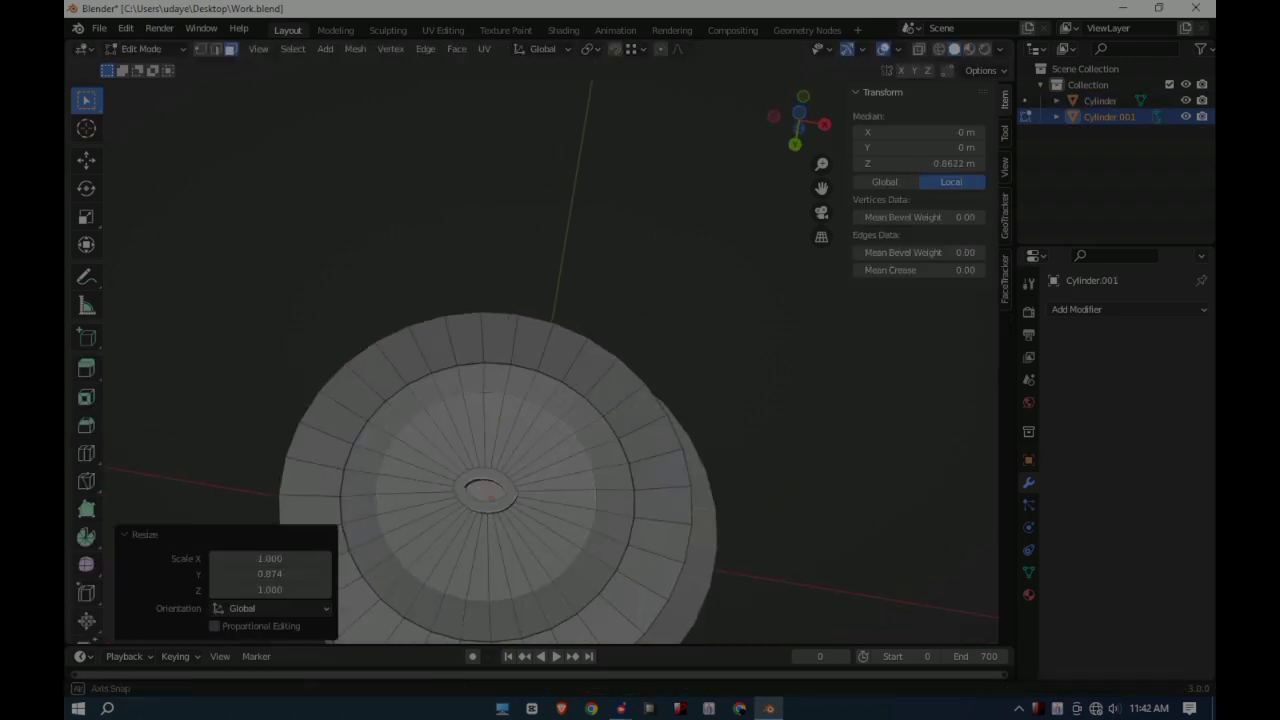
pyautogui.press('Return')
pyautogui.hotkey('alt', 'a')
pyautogui.moveTo(500, 420)
pyautogui.mouseDown(button='middle')
pyautogui.moveTo(500, 330)
pyautogui.moveTo(520, 300)
pyautogui.moveTo(480, 400)
pyautogui.mouseUp(button='middle')
# - Inset one rim face and extrude it inward into a notch, then save Work.blend
pyautogui.click(480, 605)
pyautogui.press('Return')
pyautogui.press('e')
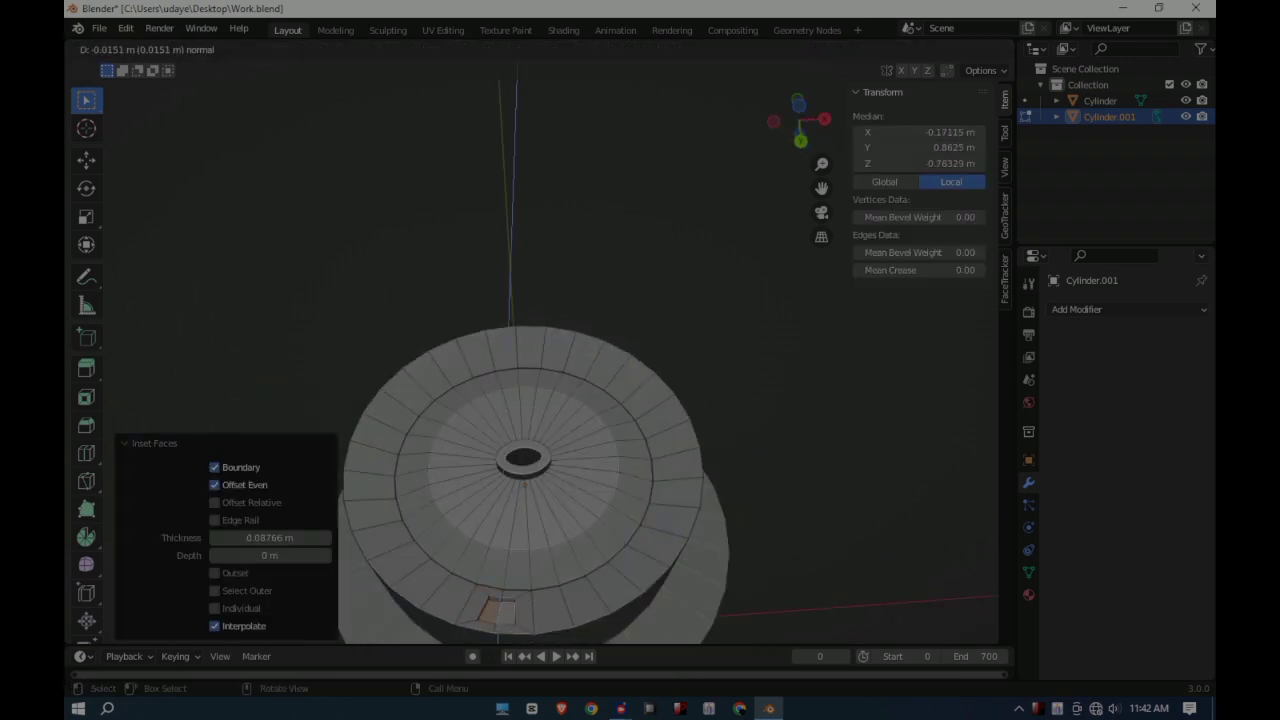
pyautogui.press('Return')
pyautogui.moveTo(520, 350); pyautogui.dragTo(520, 250, button='middle')
pyautogui.hotkey('ctrl', 's')
pyautogui.hotkey('alt', 'a')
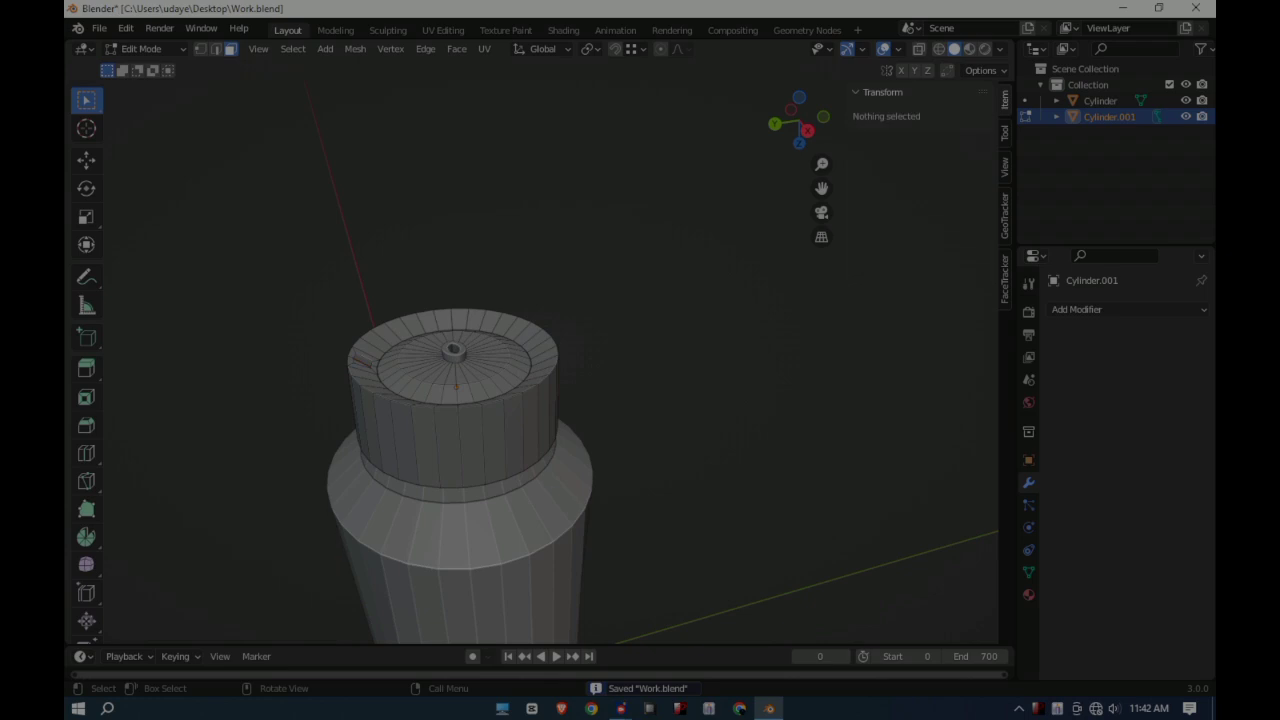
# - Select two more faces on the cap rim and inset them for notches
pyautogui.moveTo(500, 350)
pyautogui.mouseDown(button='middle')
pyautogui.moveTo(500, 450)
pyautogui.moveTo(500, 350)
pyautogui.moveTo(560, 450)
pyautogui.moveTo(540, 520)
pyautogui.mouseUp(button='middle')
pyautogui.click(605, 530)
pyautogui.hotkey('alt', 'a')
pyautogui.click(481, 320)
pyautogui.keyDown('shift'); pyautogui.click(508, 320); pyautogui.keyUp('shift')
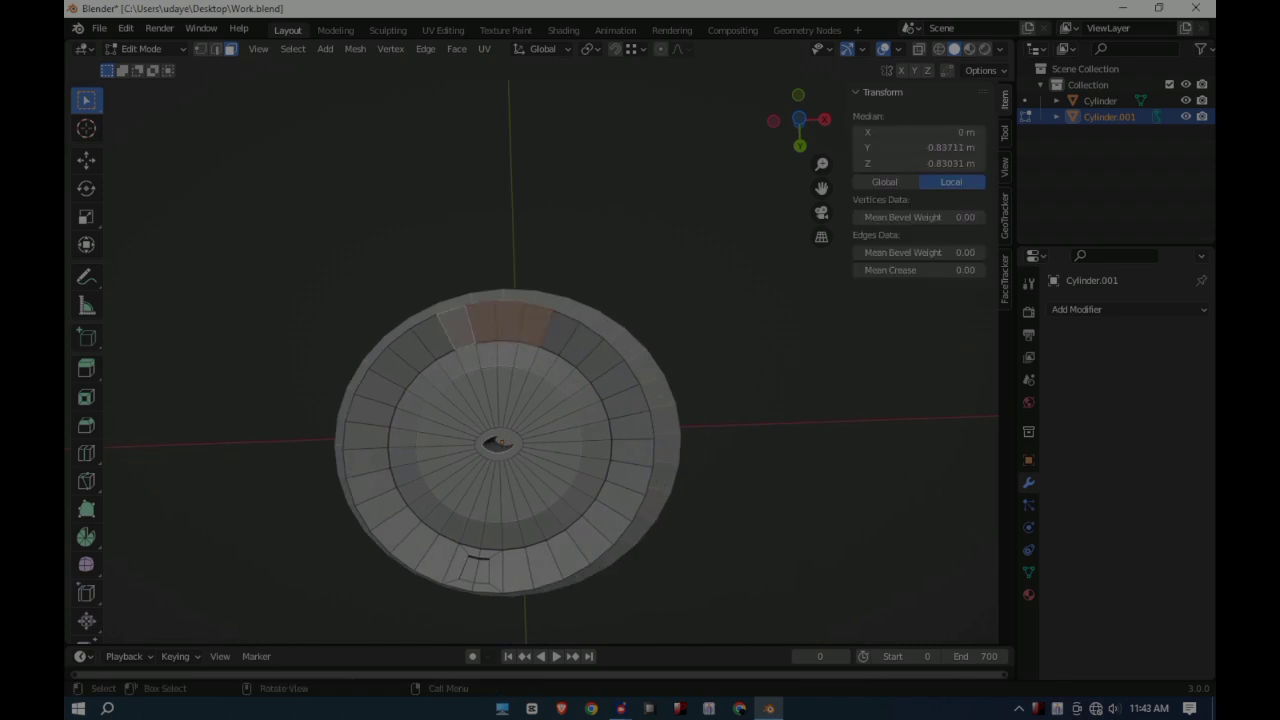
pyautogui.click(640, 345)
pyautogui.moveTo(640, 345)
pyautogui.mouseDown(button='middle')
pyautogui.moveTo(600, 250)
pyautogui.moveTo(600, 300)
pyautogui.mouseUp(button='middle')
# - Add a new cylinder, scale it by 0.65 and flatten it in Z
pyautogui.press('Tab')
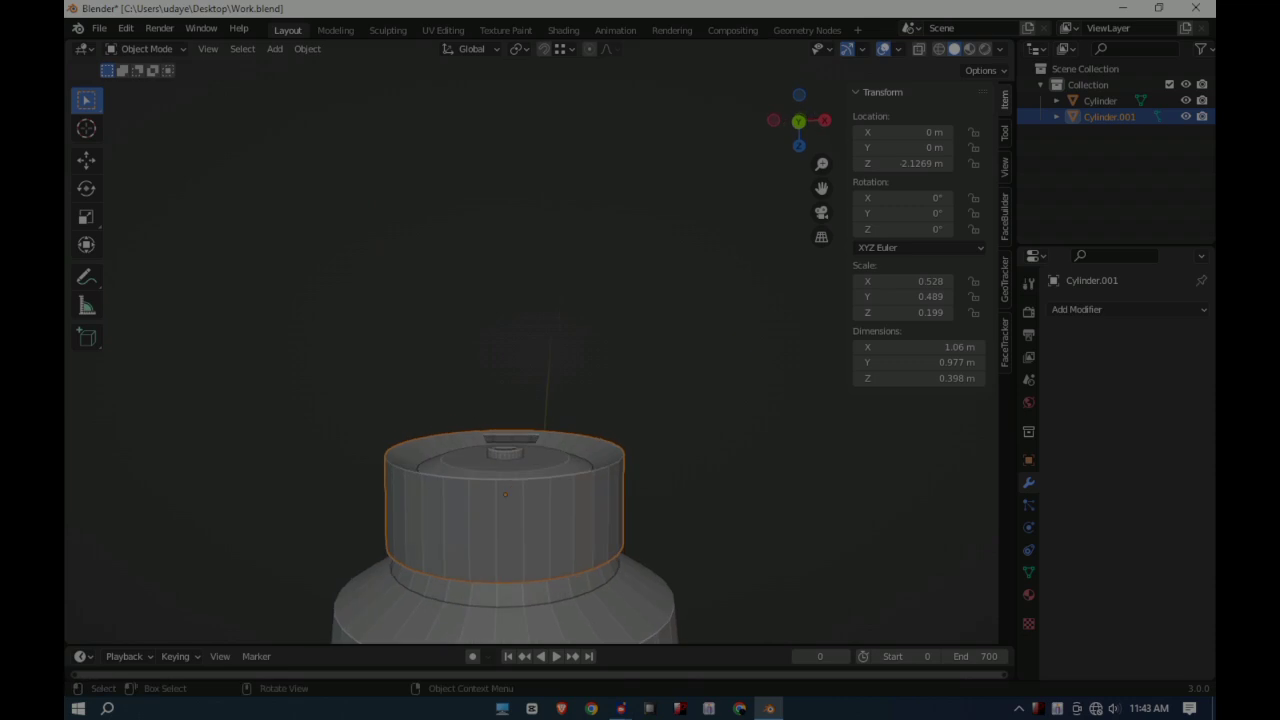
pyautogui.click(274, 48)
pyautogui.click(432, 146)
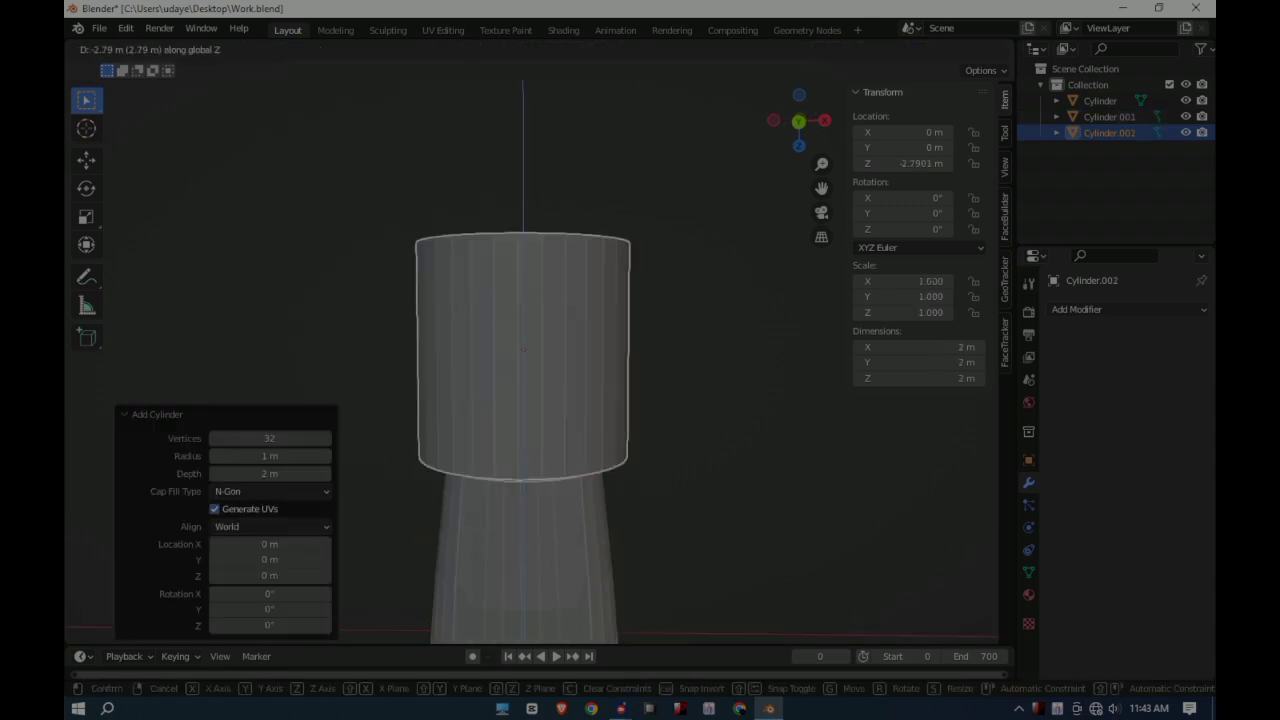
pyautogui.write('s0.65')
pyautogui.press('Return')
pyautogui.moveTo(663, 366)
pyautogui.mouseDown(button='middle')
pyautogui.moveTo(660, 440)
pyautogui.moveTo(600, 330)
pyautogui.mouseUp(button='middle')
pyautogui.press('s')
pyautogui.press('z')
pyautogui.click(580, 320)
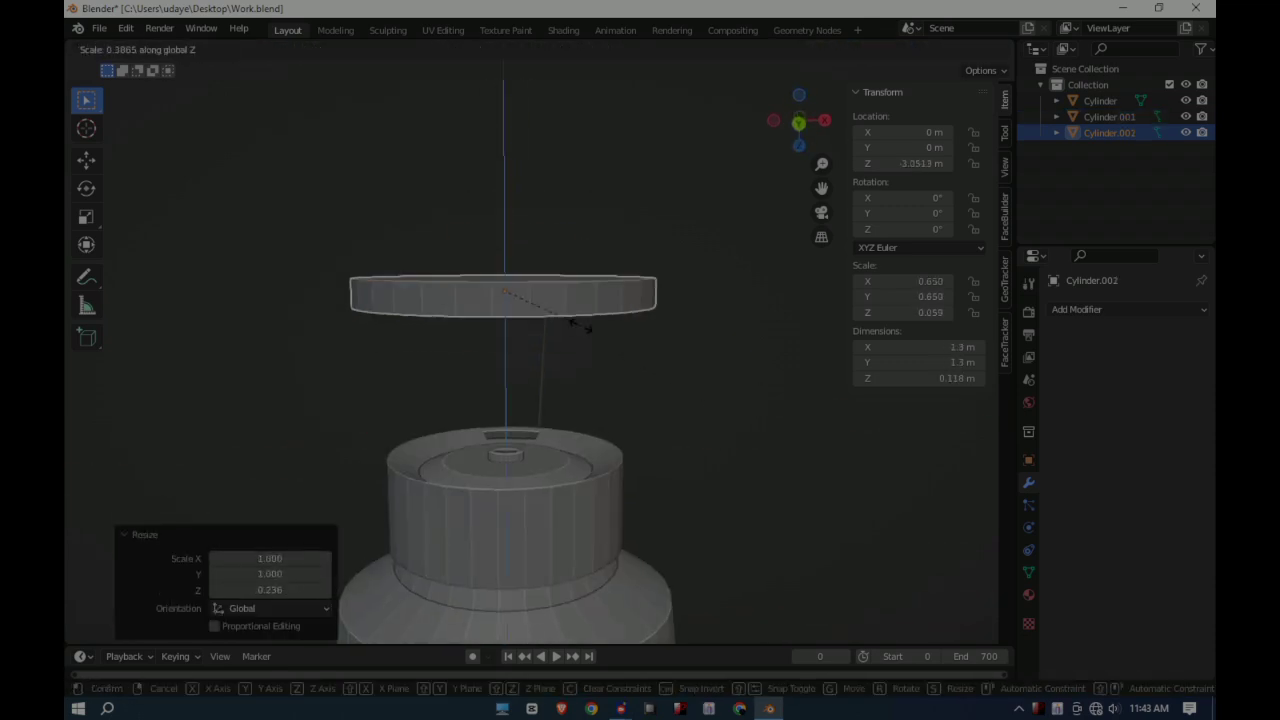
# - Raise the disc onto the cap and rescale it to the cap's width, about 1.07 m
pyautogui.press('g')
pyautogui.press('z')
pyautogui.click(620, 420)
pyautogui.press('s')
pyautogui.click(653, 509)
pyautogui.hotkey('shift', 'z')
pyautogui.moveTo(653, 509); pyautogui.dragTo(640, 420, button='middle')
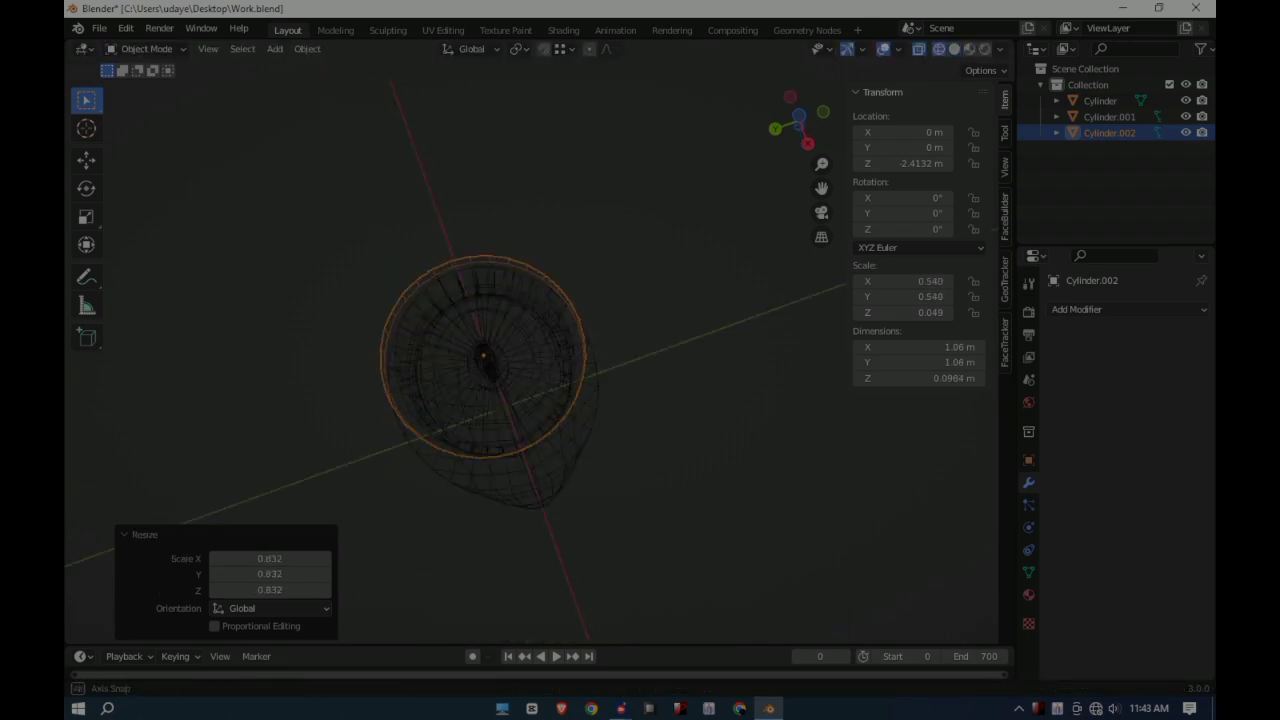
pyautogui.hotkey('shift', 'z')
pyautogui.press('s')
pyautogui.press('Return')
pyautogui.press('KP_1')
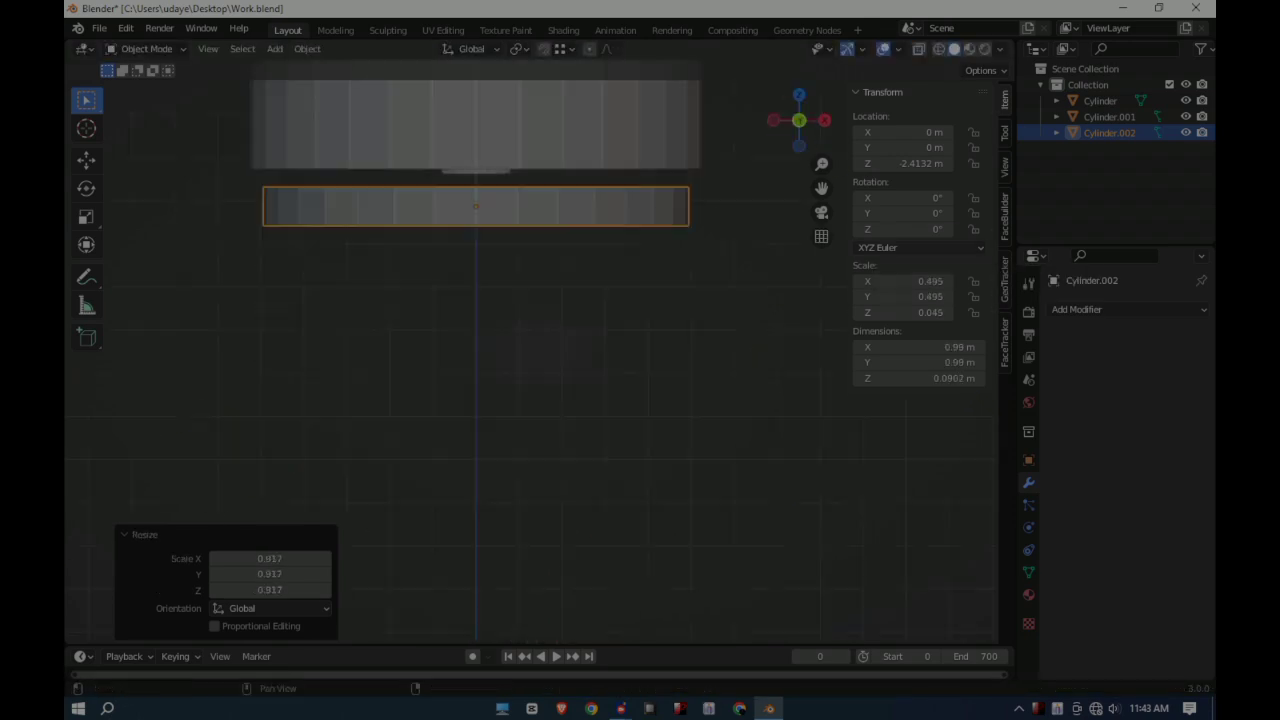
pyautogui.press('KP_7')
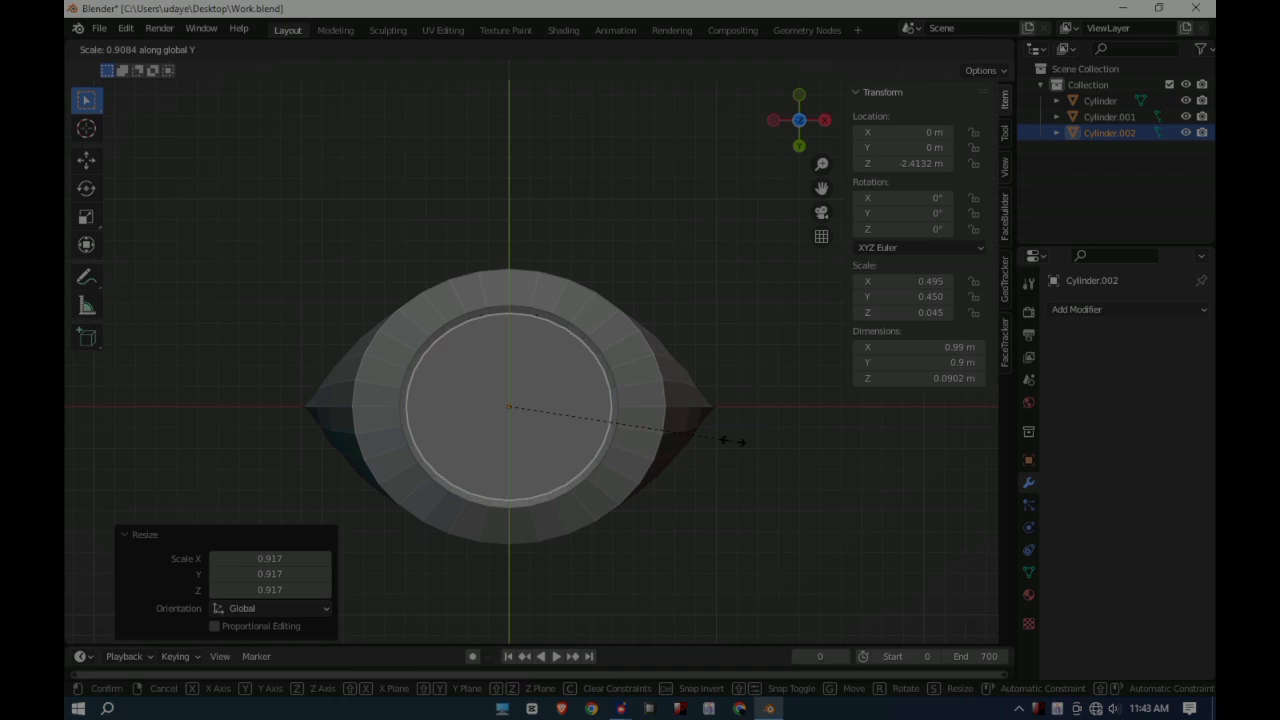
pyautogui.click(745, 440)
pyautogui.moveTo(745, 440)
pyautogui.mouseDown(button='middle')
pyautogui.moveTo(700, 380)
pyautogui.moveTo(560, 420)
pyautogui.mouseUp(button='middle')
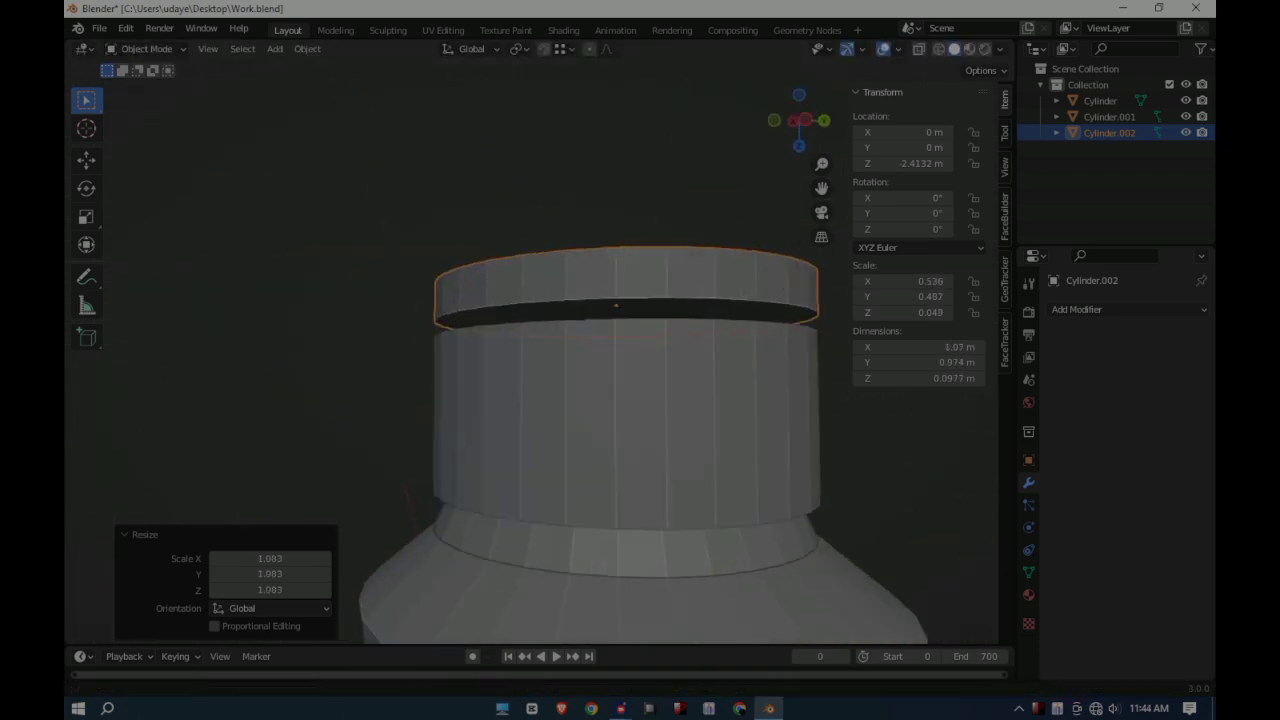
# - Lower the disc onto the cap, then shrink, extrude, inset and raise its top face
pyautogui.press('g')
pyautogui.press('z')
pyautogui.press('Return')
pyautogui.press('Tab')
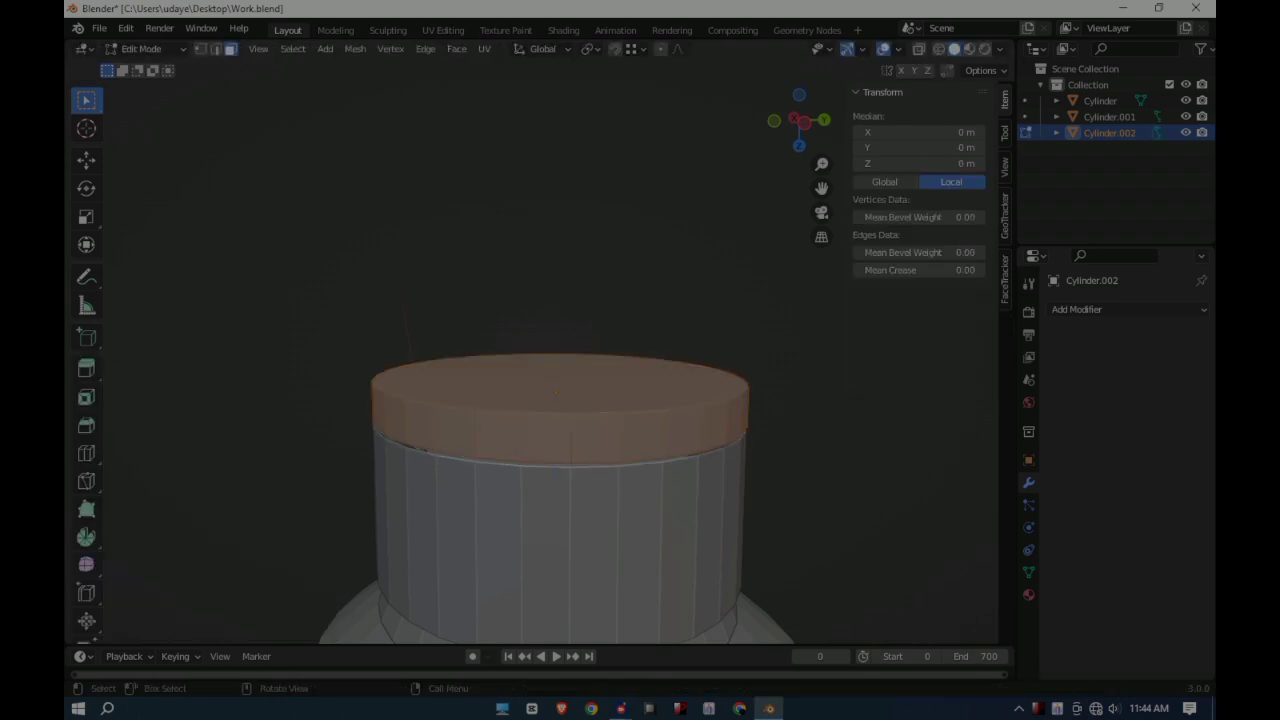
pyautogui.press('s')
pyautogui.press('Return')
pyautogui.press('e')
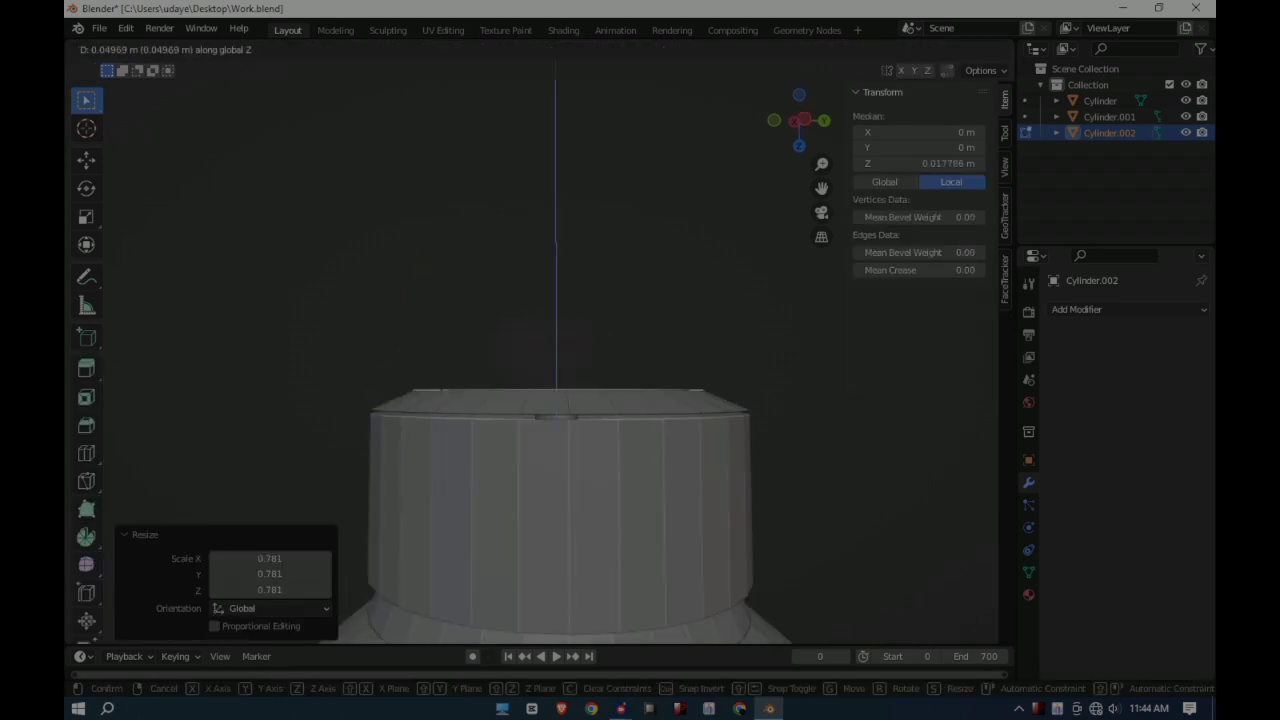
pyautogui.press('Return')
pyautogui.press('i')
pyautogui.press('Return')
pyautogui.press('g')
pyautogui.press('Return')
# - Inset a face on the lid's underside and extrude it into a plug that fits the cap
pyautogui.moveTo(560, 300)
pyautogui.mouseDown(button='middle')
pyautogui.moveTo(560, 360)
pyautogui.moveTo(560, 320)
pyautogui.mouseUp(button='middle')
pyautogui.press('Tab')
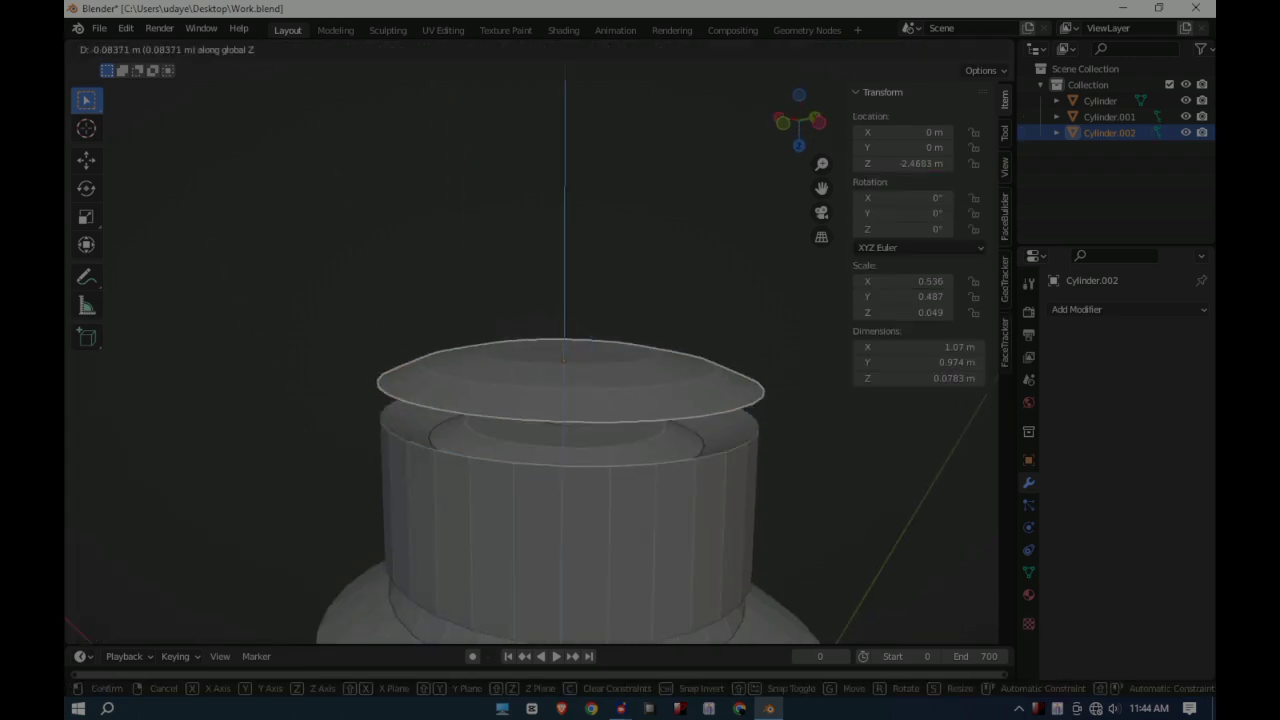
pyautogui.press('Return')
pyautogui.scroll(2, 675, 385)
pyautogui.press('Tab')
pyautogui.press('c')
pyautogui.press('Return')
pyautogui.scroll(1, 614, 429)
pyautogui.moveTo(648, 443)
pyautogui.mouseDown(button='middle')
pyautogui.moveTo(631, 523)
pyautogui.moveTo(644, 418)
pyautogui.moveTo(544, 380)
pyautogui.moveTo(757, 423)
pyautogui.moveTo(819, 373)
pyautogui.moveTo(700, 395)
pyautogui.moveTo(666, 374)
pyautogui.moveTo(623, 409)
pyautogui.moveTo(560, 426)
pyautogui.moveTo(750, 417)
pyautogui.moveTo(737, 448)
pyautogui.mouseUp(button='middle')
pyautogui.scroll(2, 819, 373)
pyautogui.press('i')
pyautogui.click(673, 405)
pyautogui.click(674, 398)
# - Inset faces on the lid's front rim to cut a small rectangular notch
pyautogui.moveTo(667, 544); pyautogui.dragTo(603, 374, button='middle')
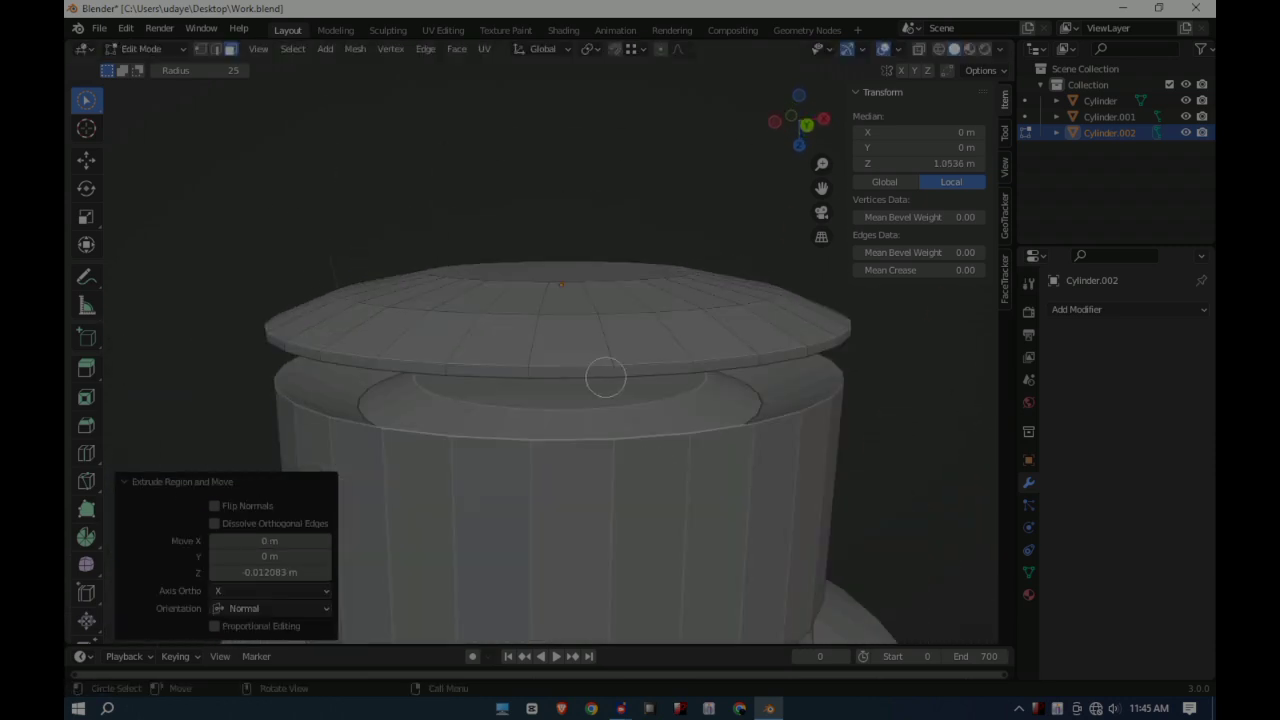
pyautogui.scroll(2, 608, 354)
pyautogui.moveTo(608, 354); pyautogui.dragTo(749, 333)
pyautogui.press('i')
pyautogui.click(782, 372)
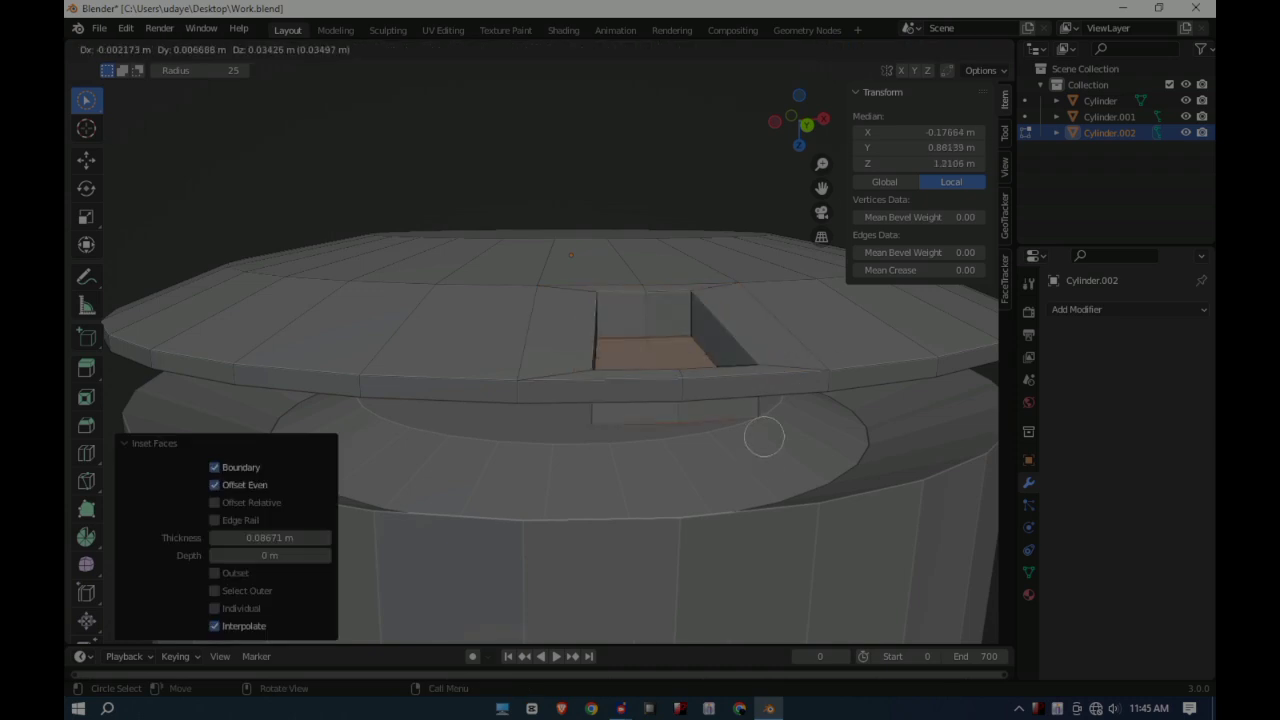
pyautogui.click(763, 502)
pyautogui.moveTo(846, 531)
pyautogui.mouseDown(button='middle')
pyautogui.moveTo(788, 319)
pyautogui.moveTo(786, 423)
pyautogui.mouseUp(button='middle')
pyautogui.scroll(-3, 757, 449)
# - Isolate the lid in top view and add an edge loop near its outer rim
pyautogui.scroll(-2, 636, 445)
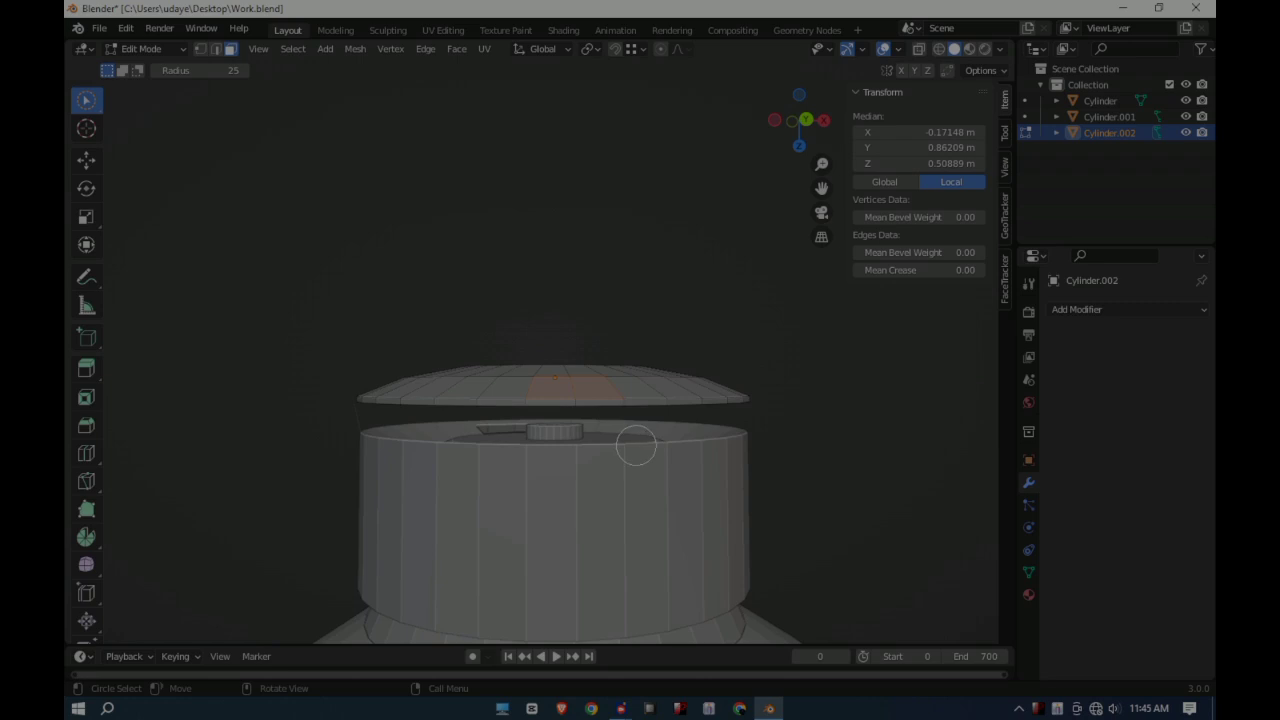
pyautogui.press('KP_Divide')
pyautogui.press('KP_7')
pyautogui.scroll(2, 533, 353)
pyautogui.press('c')
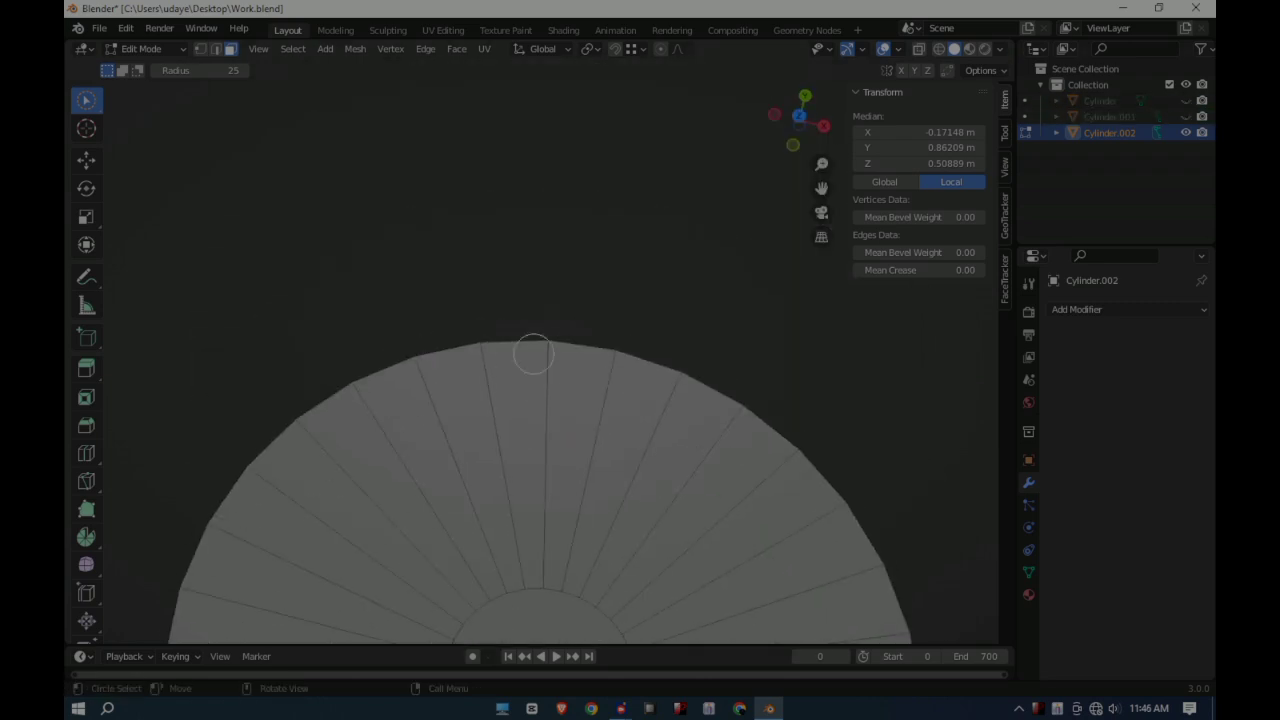
pyautogui.click(577, 277)
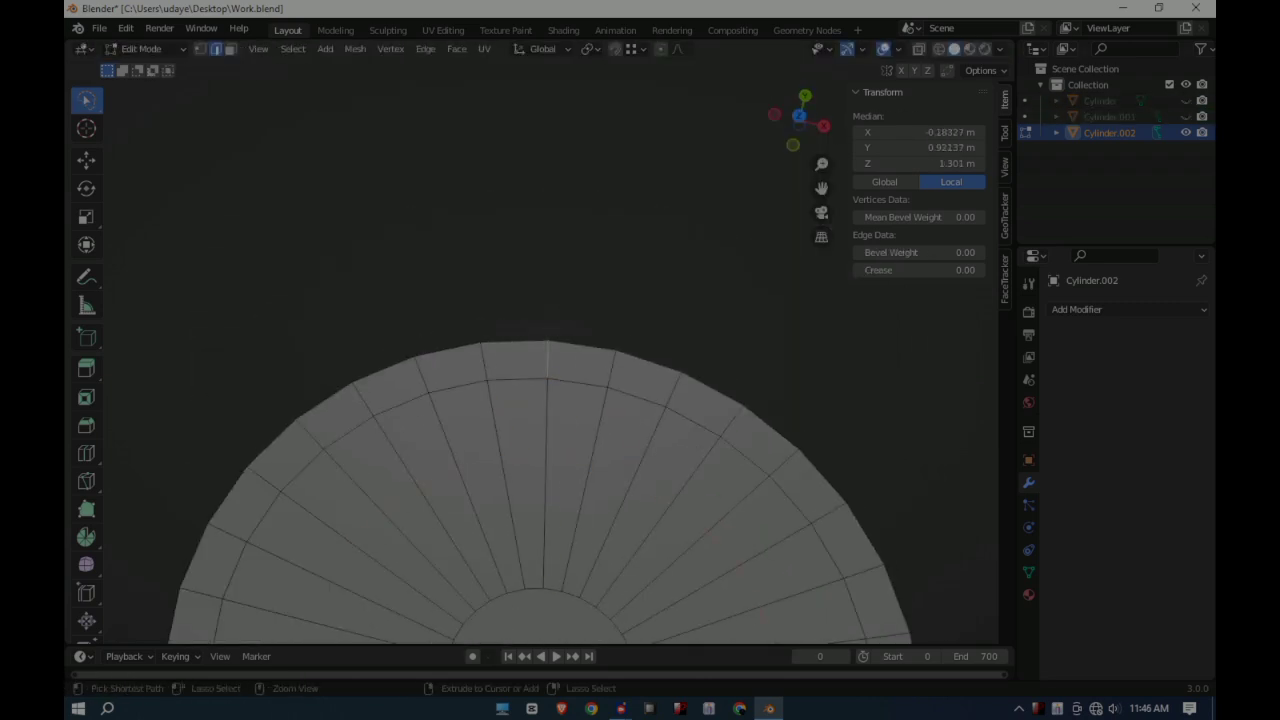
# - Try extruding a rim edge outward into a tab, undoing the scaling
pyautogui.click(616, 364)
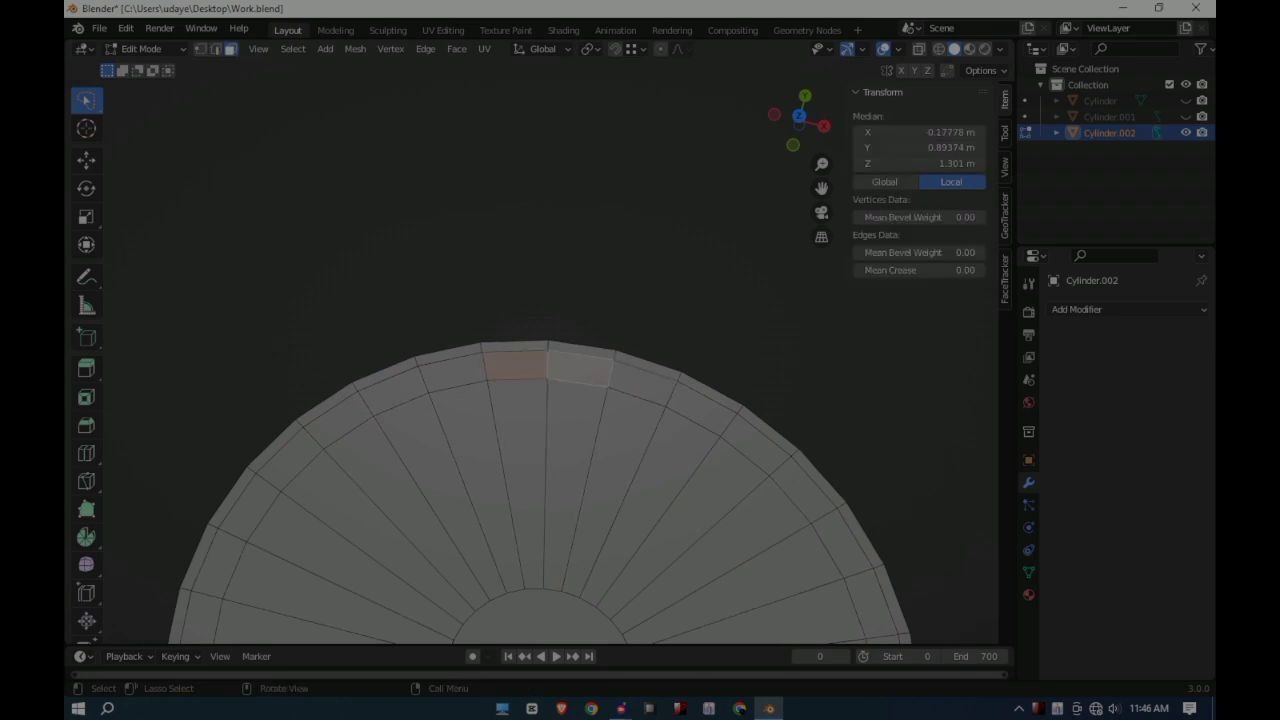
pyautogui.moveTo(616, 364); pyautogui.dragTo(620, 300, button='middle')
pyautogui.press('Return')
pyautogui.scroll(5, 520, 410)
pyautogui.moveTo(520, 410); pyautogui.dragTo(600, 380, button='middle')
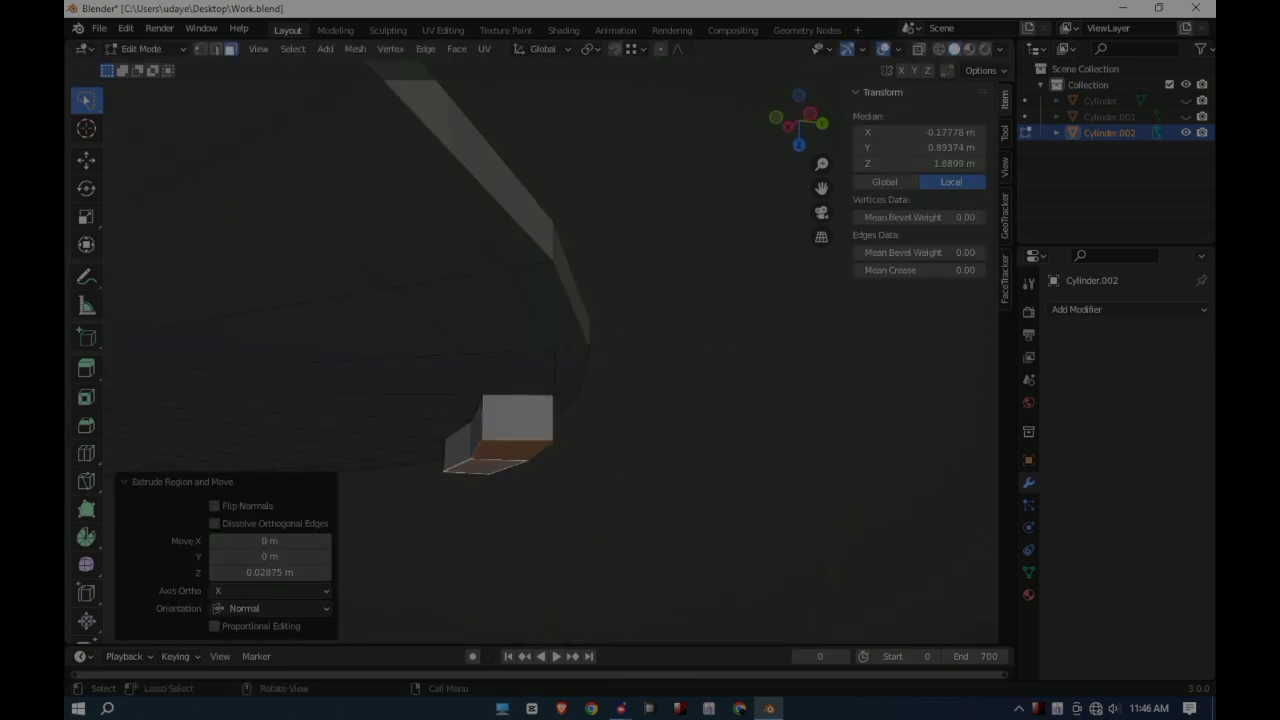
pyautogui.click(660, 510)
pyautogui.hotkey('ctrl', 'z')
# - Inset and shrink a face on the lid's front edge, extrude it into a tab, and exit Edit Mode
pyautogui.moveTo(660, 510)
pyautogui.mouseDown(button='middle')
pyautogui.moveTo(600, 380)
pyautogui.moveTo(560, 430)
pyautogui.moveTo(575, 530)
pyautogui.mouseUp(button='middle')
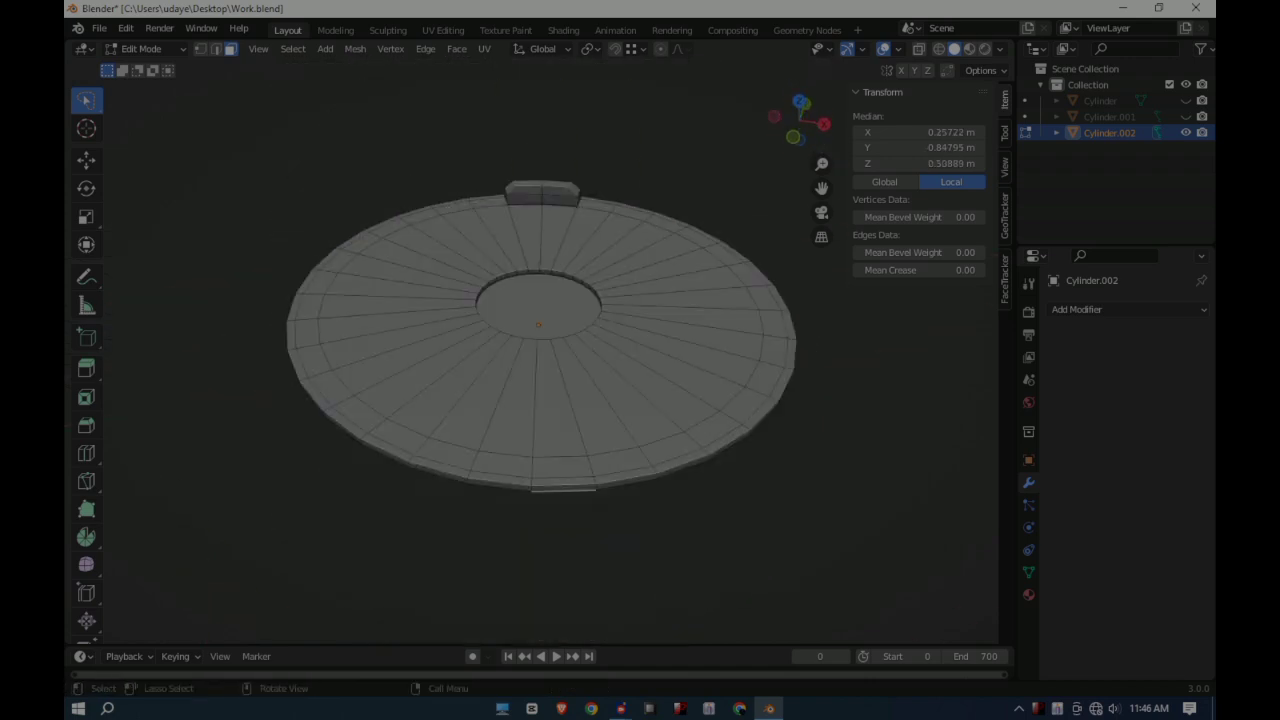
pyautogui.click(575, 532)
pyautogui.click(656, 511)
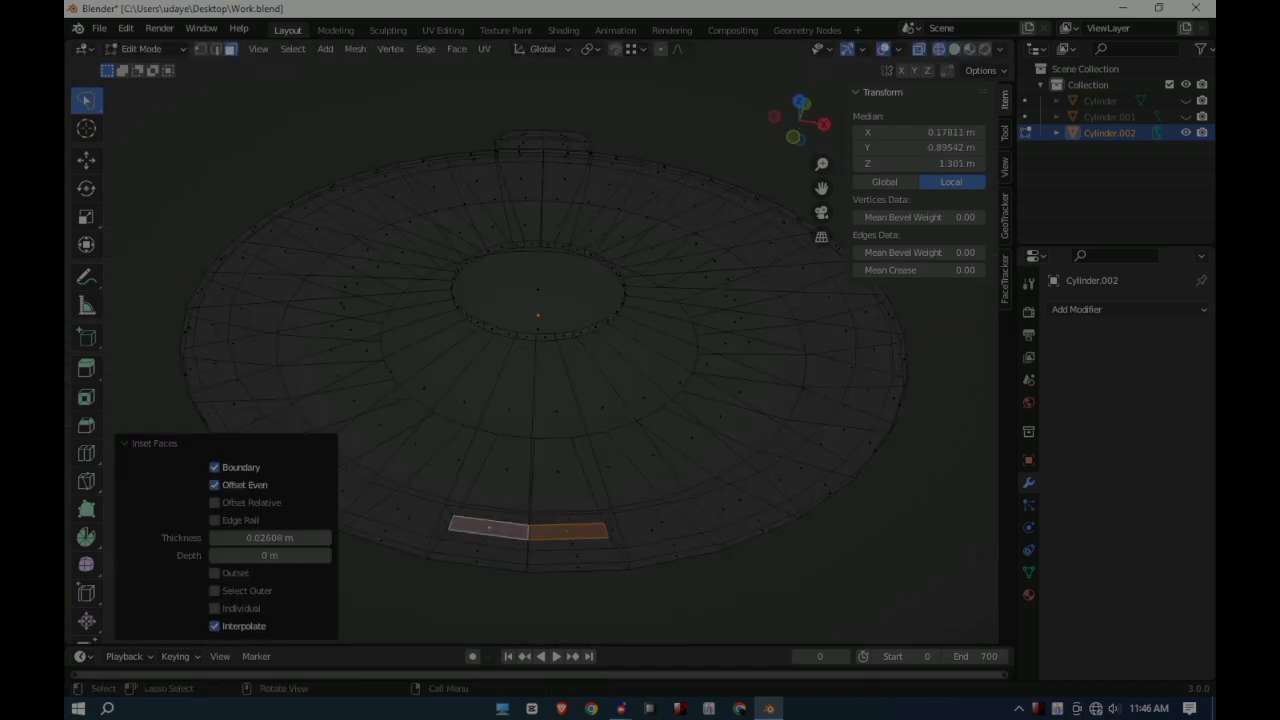
pyautogui.click(651, 520)
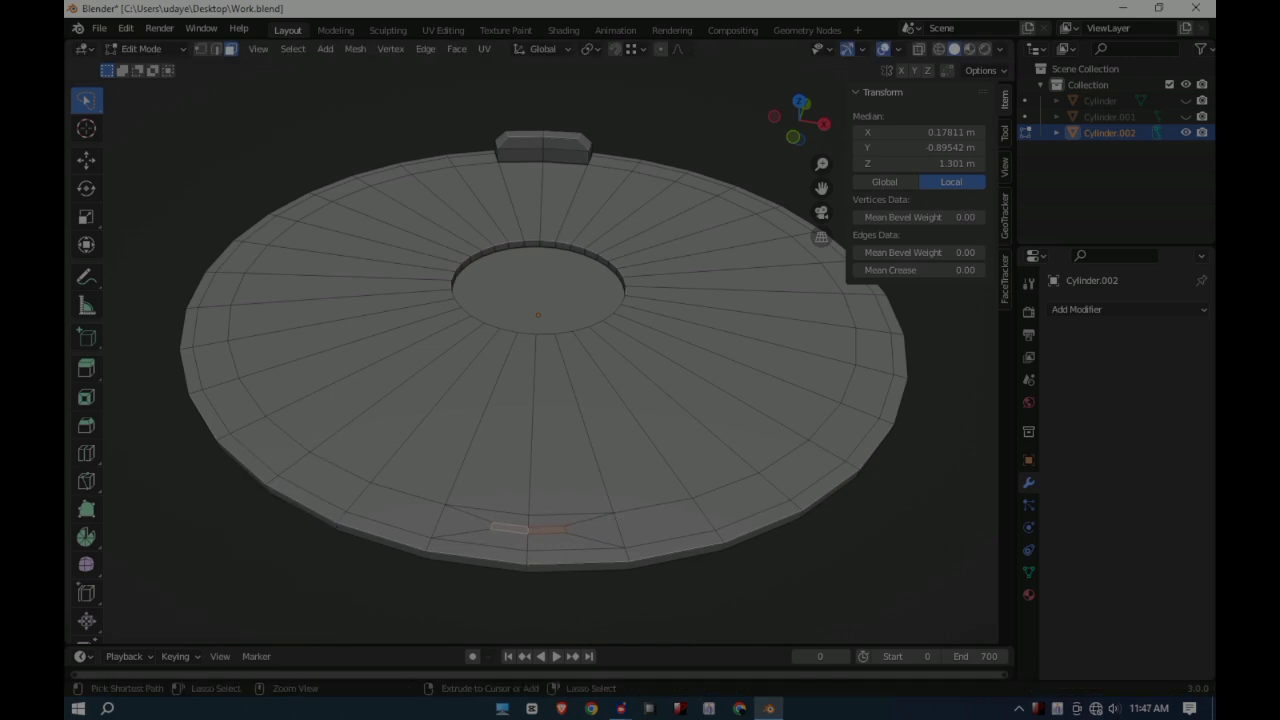
pyautogui.moveTo(651, 520); pyautogui.dragTo(651, 480, button='middle')
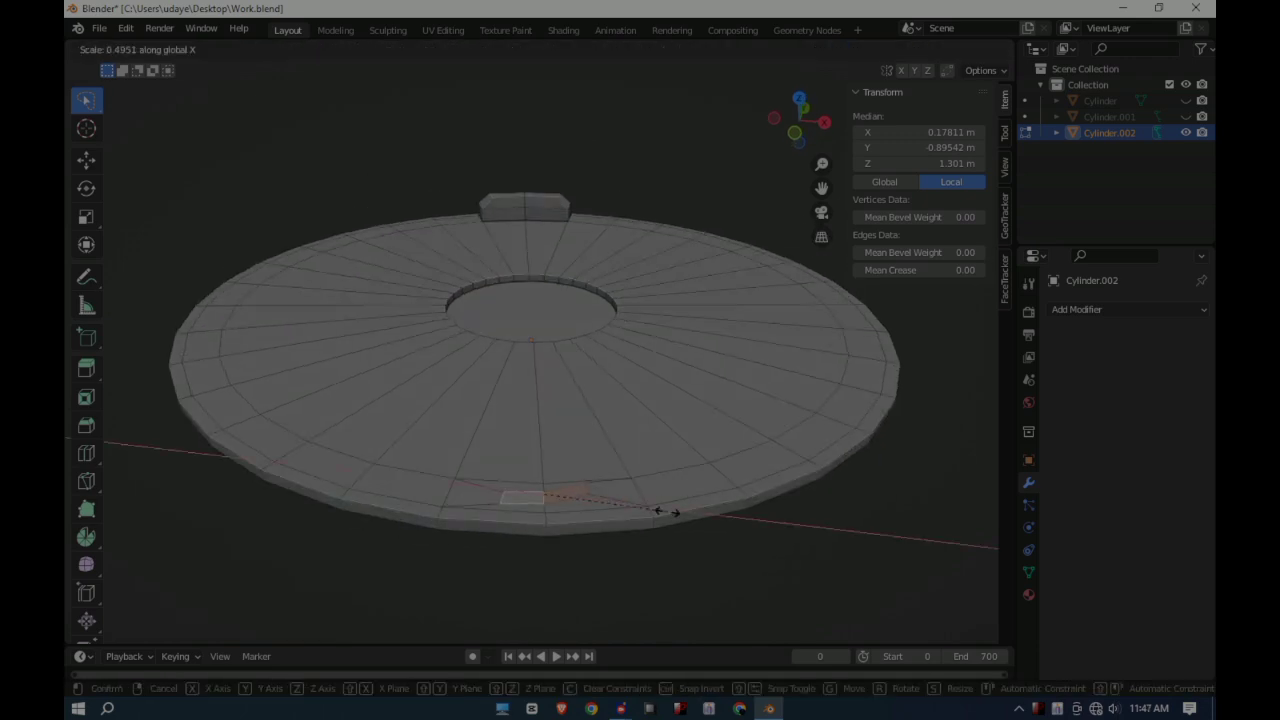
pyautogui.press('e')
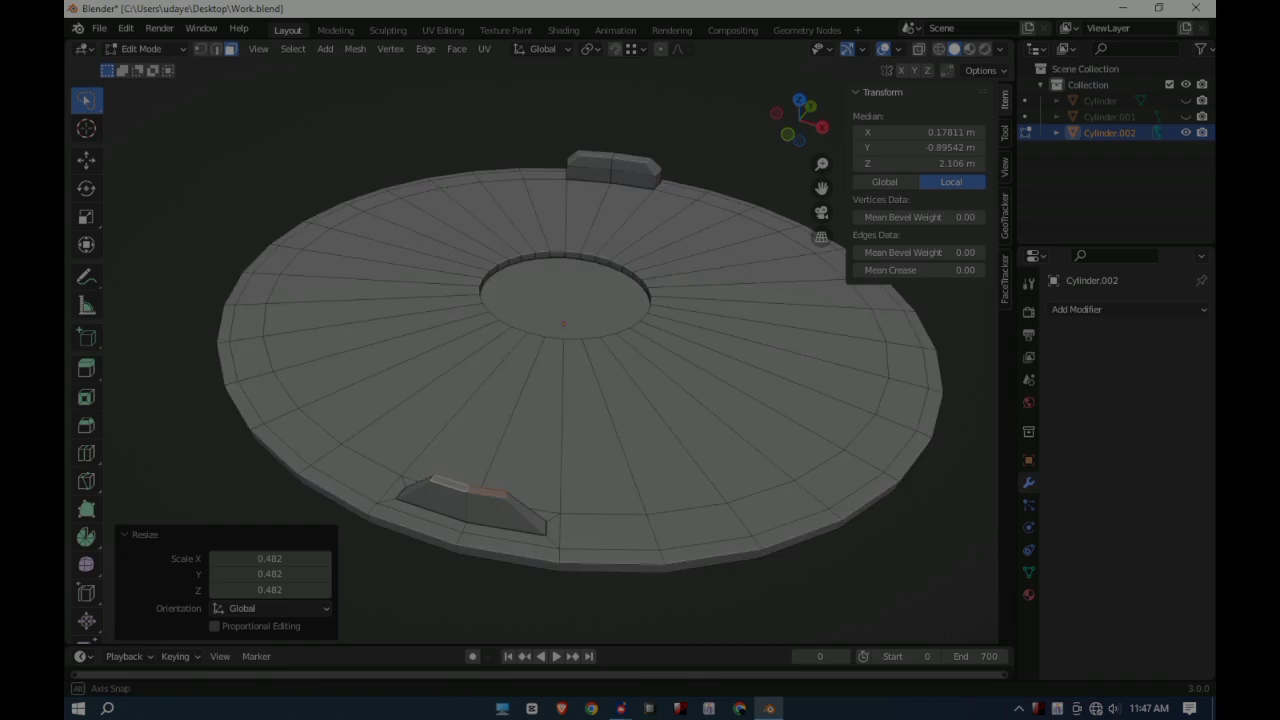
pyautogui.press('Tab')
pyautogui.scroll(-5, 530, 360)
pyautogui.moveTo(530, 360)
pyautogui.mouseDown(button='middle')
pyautogui.moveTo(530, 270)
pyautogui.moveTo(530, 350)
pyautogui.moveTo(530, 300)
pyautogui.moveTo(530, 350)
pyautogui.moveTo(500, 300)
pyautogui.mouseUp(button='middle')
# - Confirm the lid's rotation and lower it slightly along Z onto the bottle
pyautogui.click(310, 432)
pyautogui.click(240, 573)
pyautogui.press('g')
pyautogui.press('z')
pyautogui.press('Return')
# - Move the lid's origin to the 3D cursor at its rim to act as a hinge
pyautogui.click(897, 48)
pyautogui.press('w')
pyautogui.click(307, 48)
pyautogui.click(500, 120)
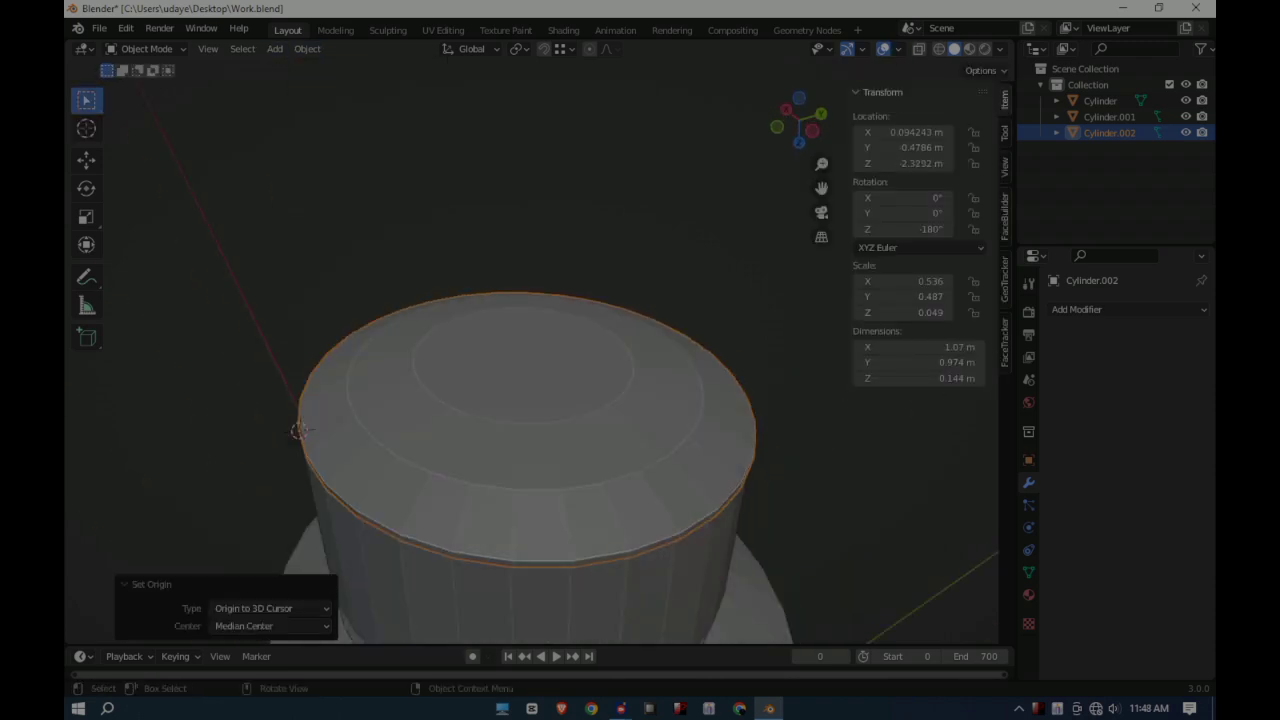
pyautogui.moveTo(530, 340); pyautogui.dragTo(530, 300, button='middle')
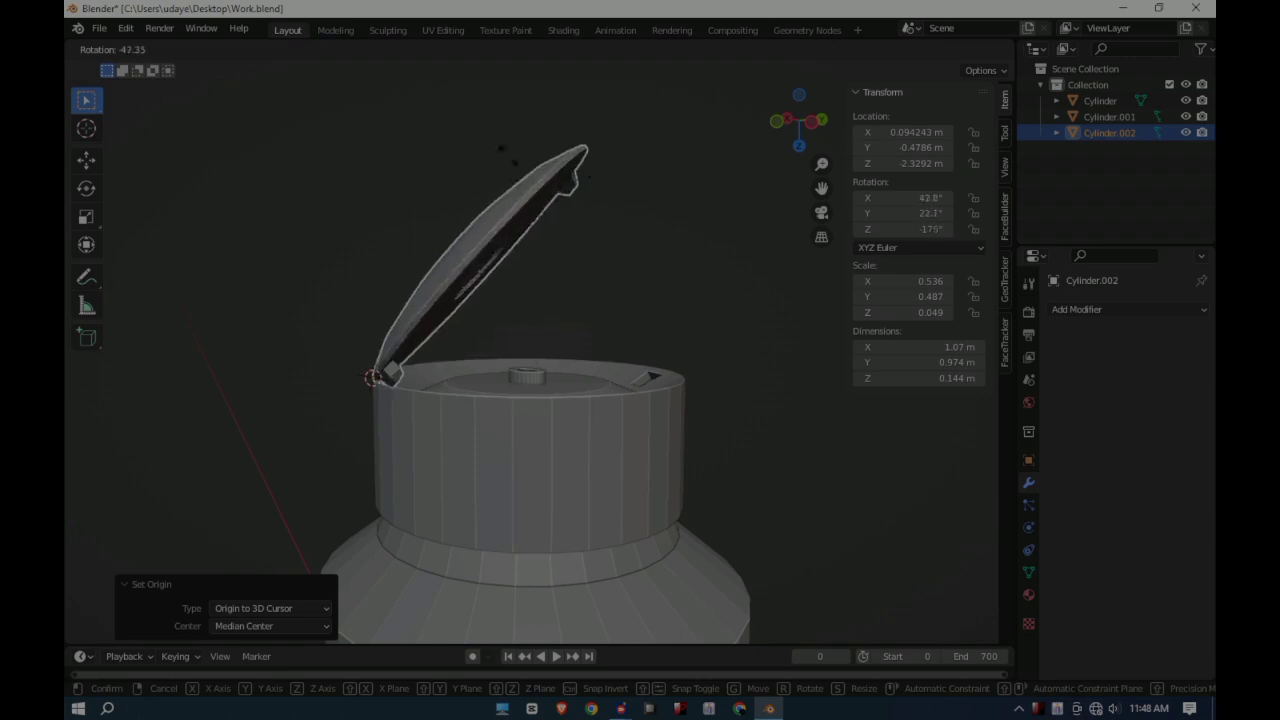
# - Test-swing the lid around its hinge, then clear its rotation so it lies flat
pyautogui.click(501, 148)
pyautogui.scroll(2, 550, 300)
pyautogui.press('r')
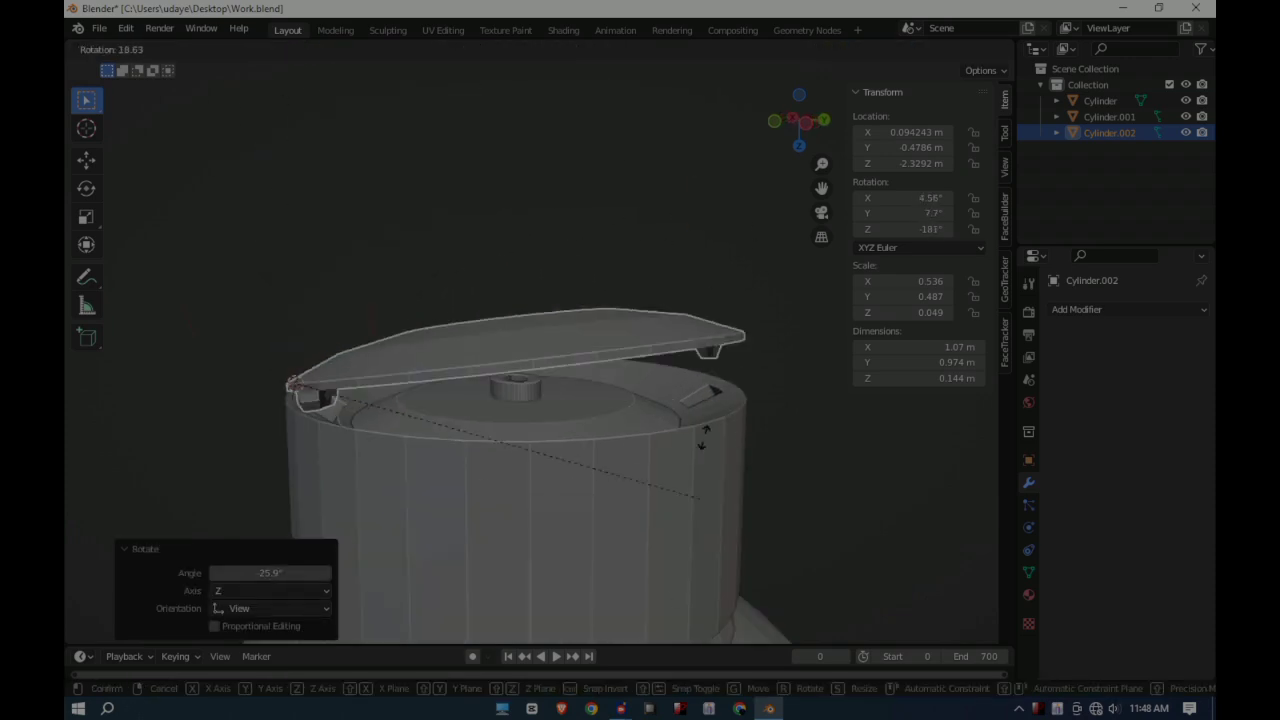
pyautogui.click(703, 432)
pyautogui.moveTo(703, 432); pyautogui.dragTo(700, 500, button='middle')
pyautogui.click(750, 297)
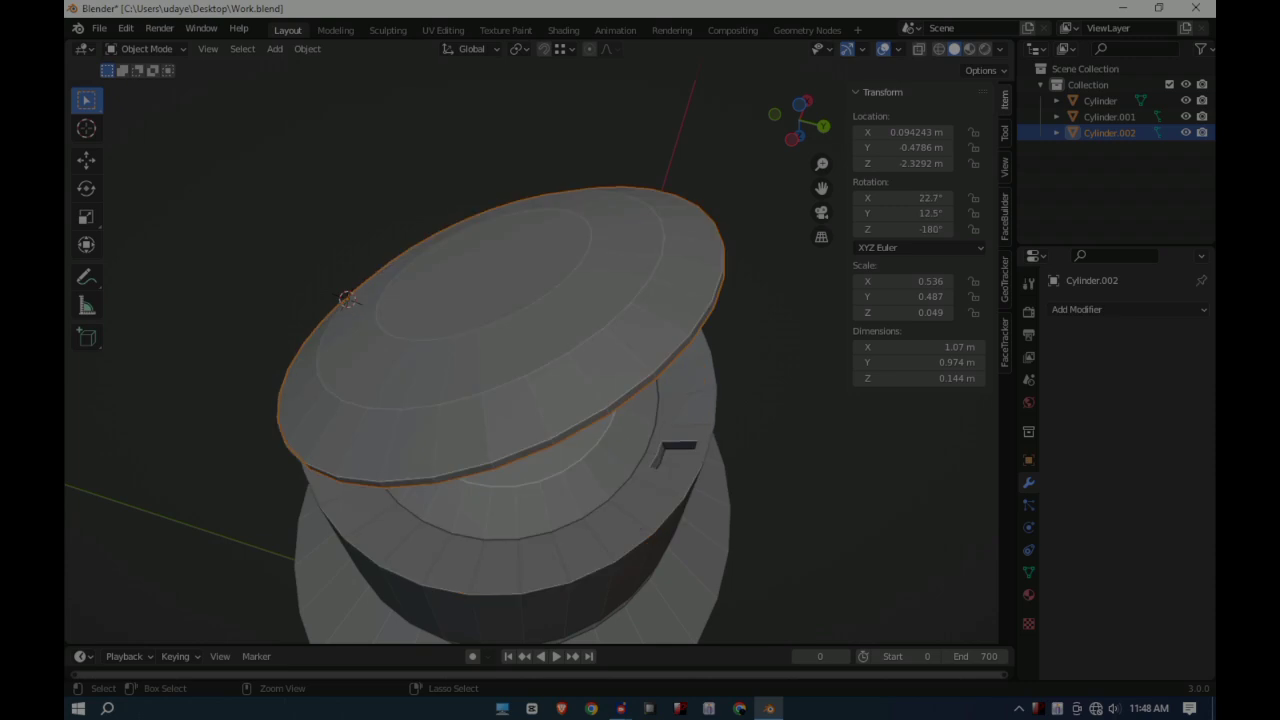
pyautogui.moveTo(750, 297); pyautogui.dragTo(740, 380, button='middle')
pyautogui.scroll(2, 600, 400)
pyautogui.hotkey('alt', 'r')
pyautogui.scroll(-3, 530, 450)
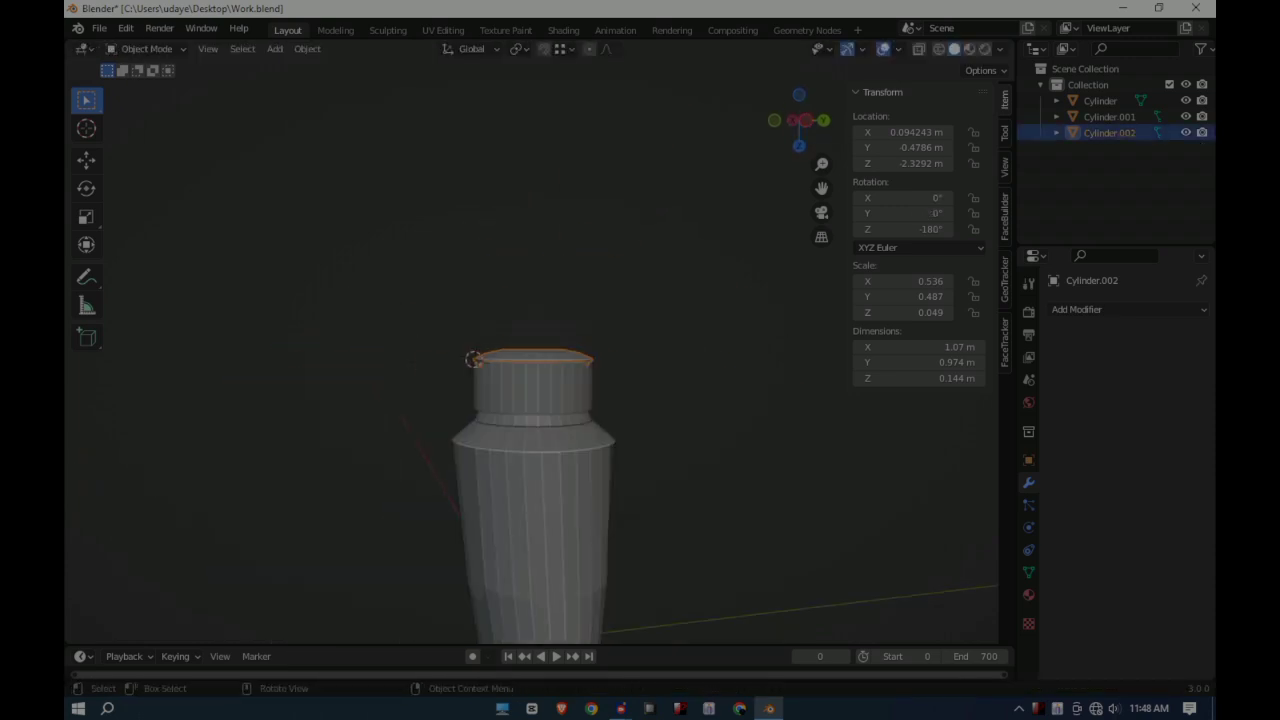
pyautogui.moveTo(540, 400); pyautogui.dragTo(540, 300, button='middle')
# - Swing the lid open 78.4° around the X axis
pyautogui.click(543, 386)
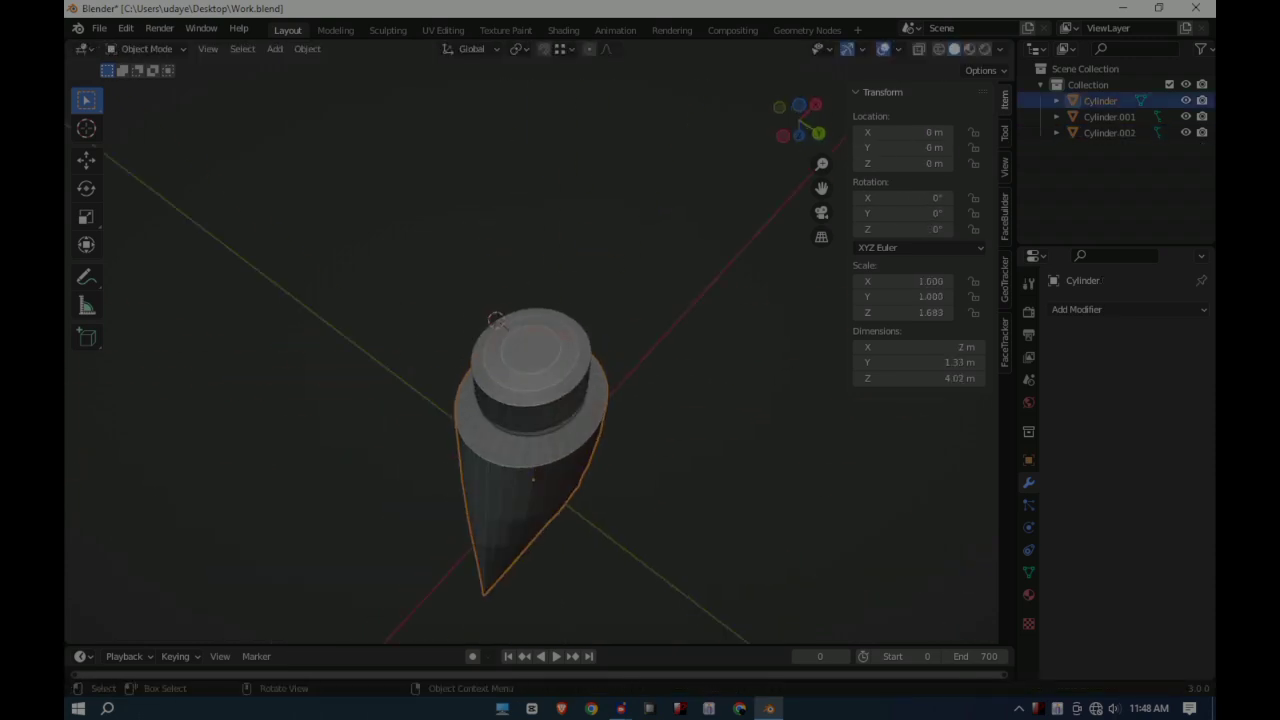
pyautogui.moveTo(543, 386); pyautogui.dragTo(543, 460, button='middle')
pyautogui.scroll(3, 530, 400)
pyautogui.press('r')
pyautogui.press('x')
pyautogui.click(114, 443)
pyautogui.scroll(3, 540, 400)
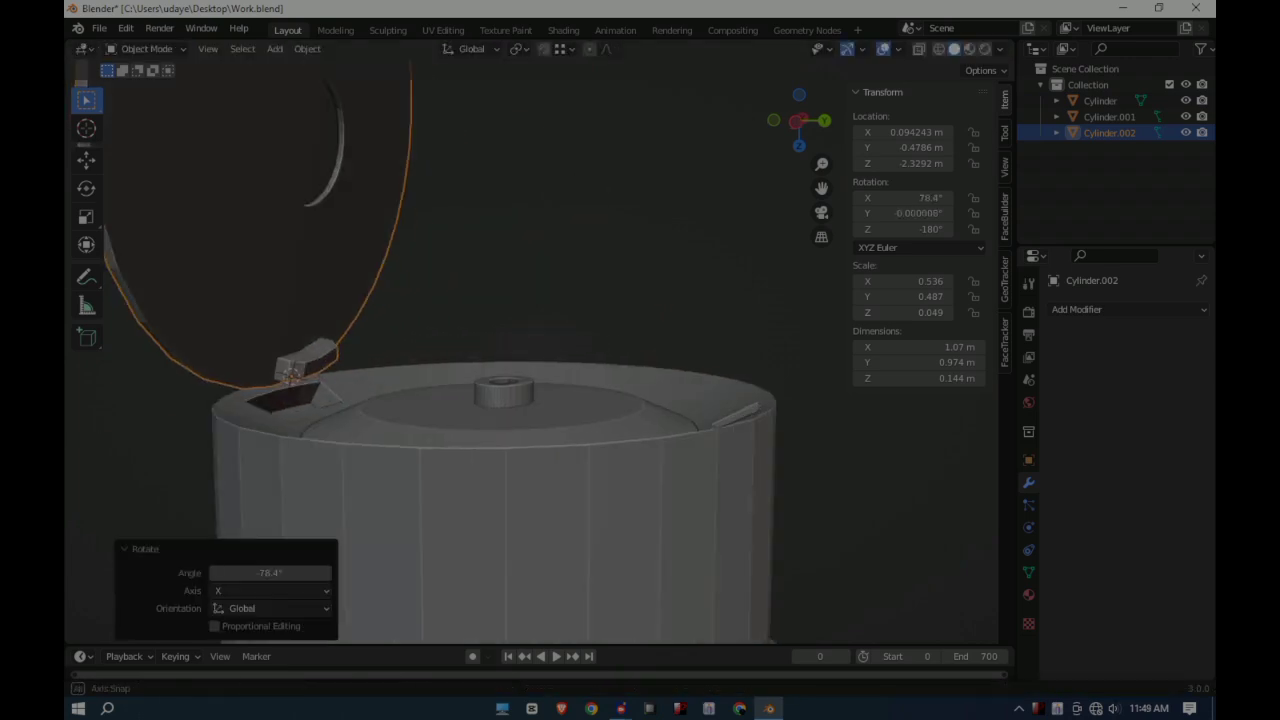
pyautogui.moveTo(540, 400); pyautogui.dragTo(540, 300, button='middle')
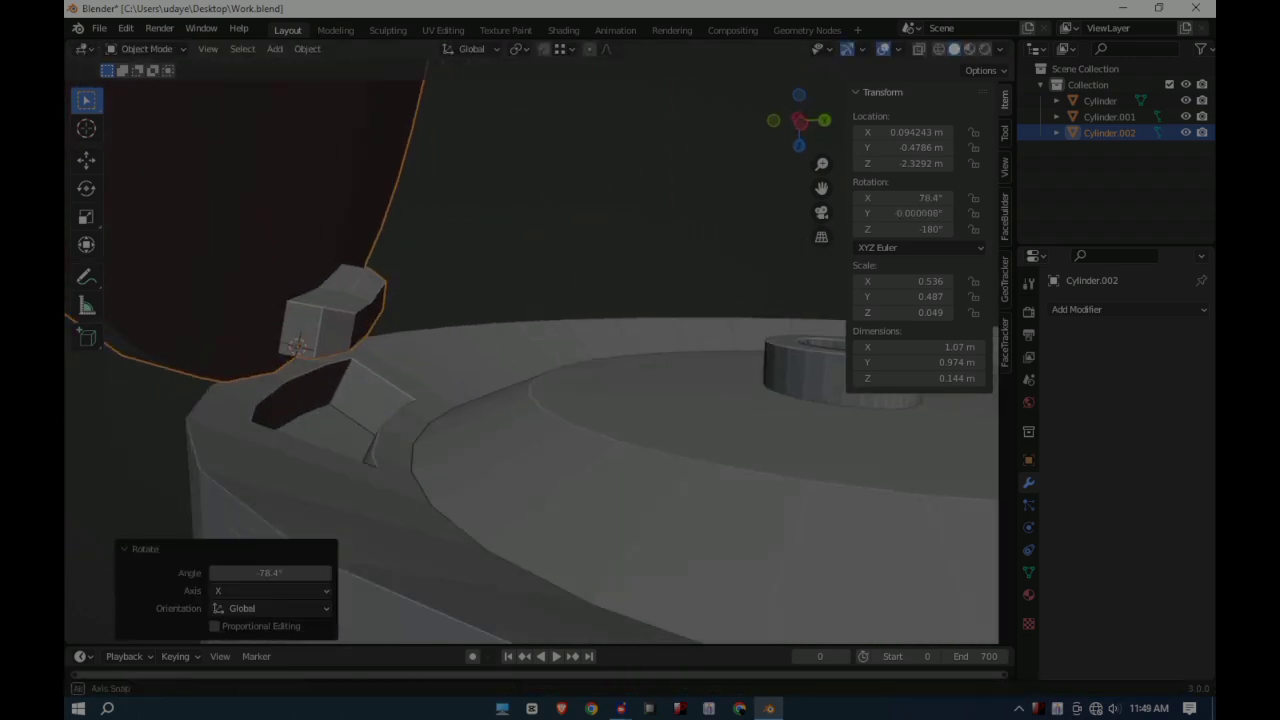
# - Extrude the cap's hinge tab upward toward the lid
pyautogui.click(330, 430)
pyautogui.press('Tab')
pyautogui.click(297, 345)
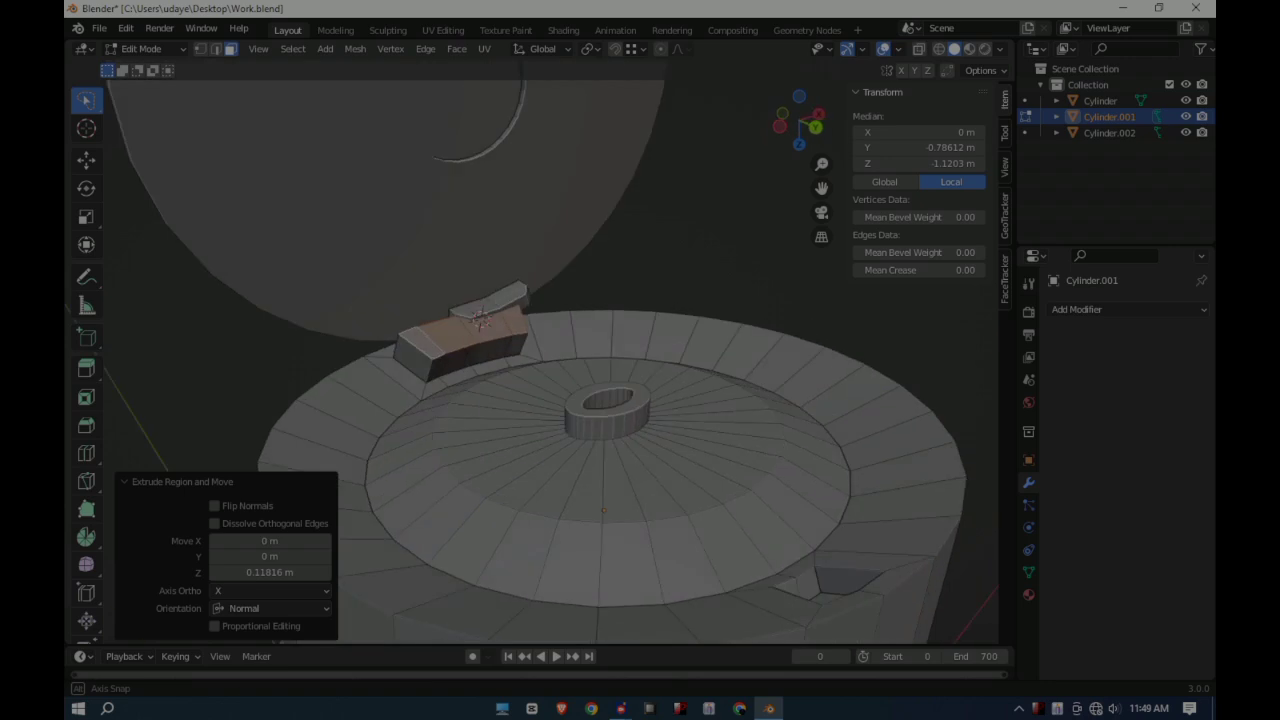
pyautogui.scroll(-4, 540, 400)
pyautogui.moveTo(540, 400); pyautogui.dragTo(540, 300, button='middle')
pyautogui.press('Tab')
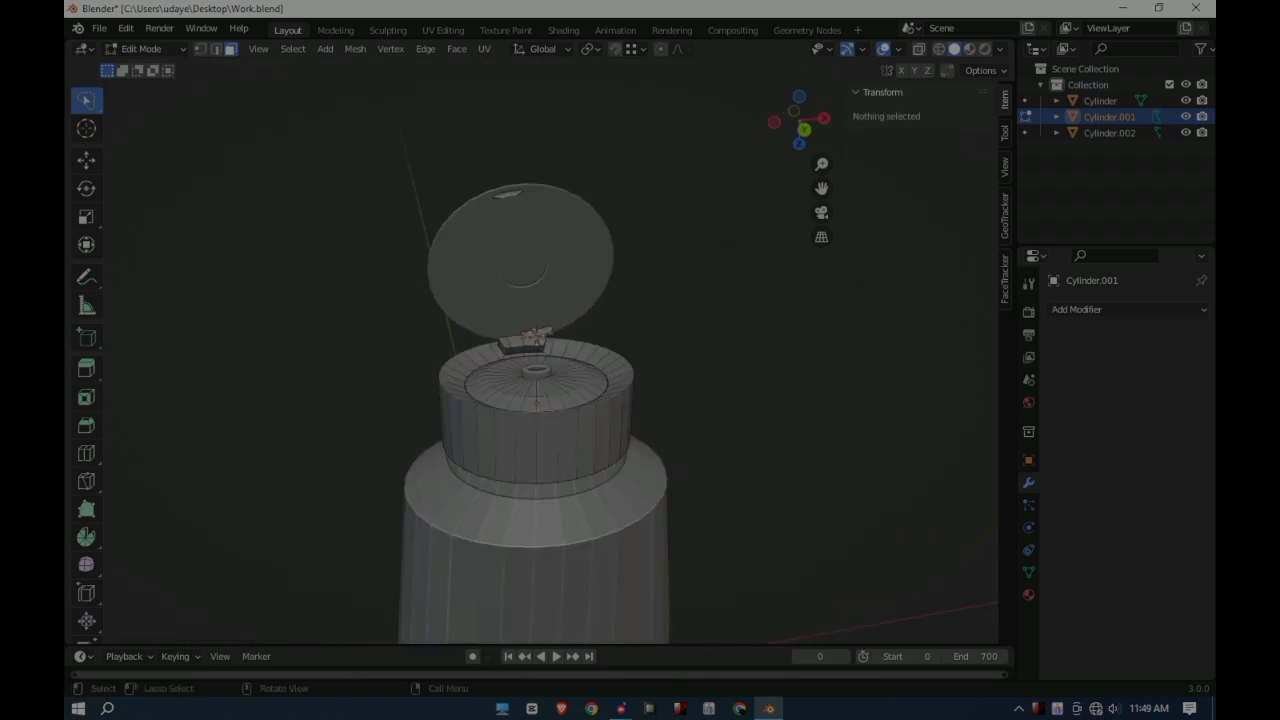
# - Reset the lid's Y location and its X and Y rotation to 0
pyautogui.click(520, 250)
pyautogui.moveTo(540, 400); pyautogui.dragTo(540, 300, button='middle')
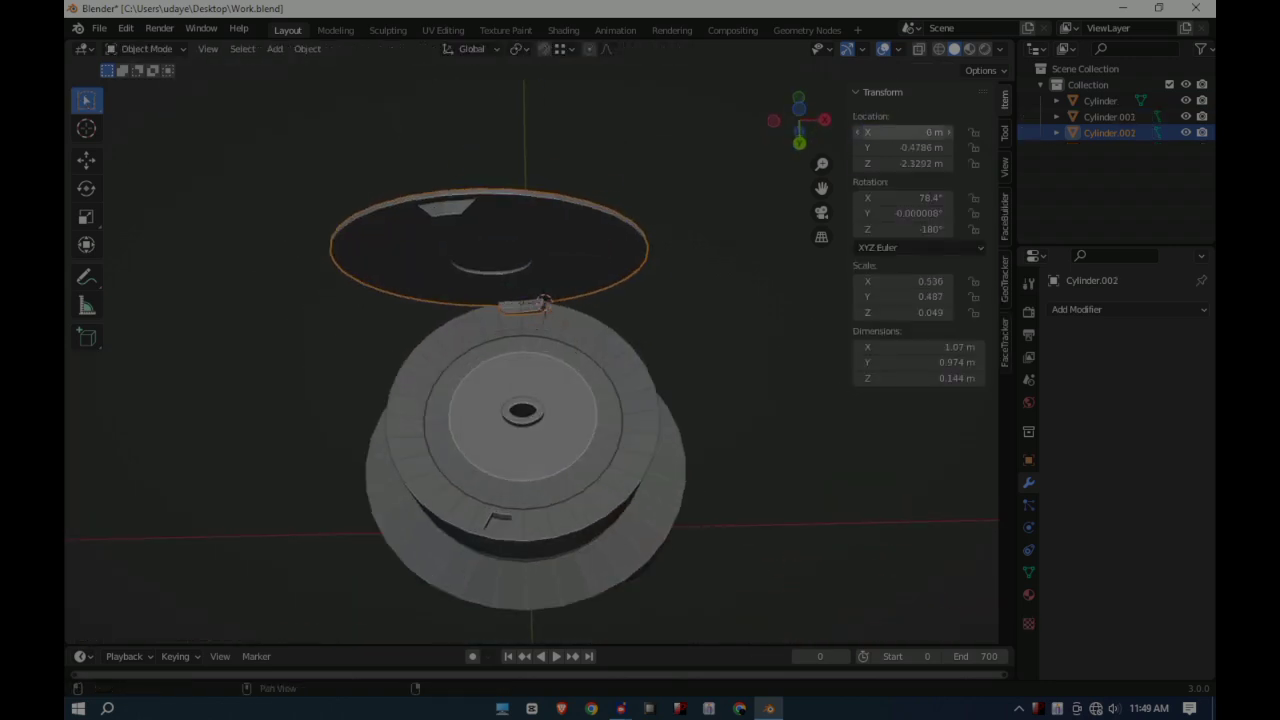
pyautogui.press('BackSpace')
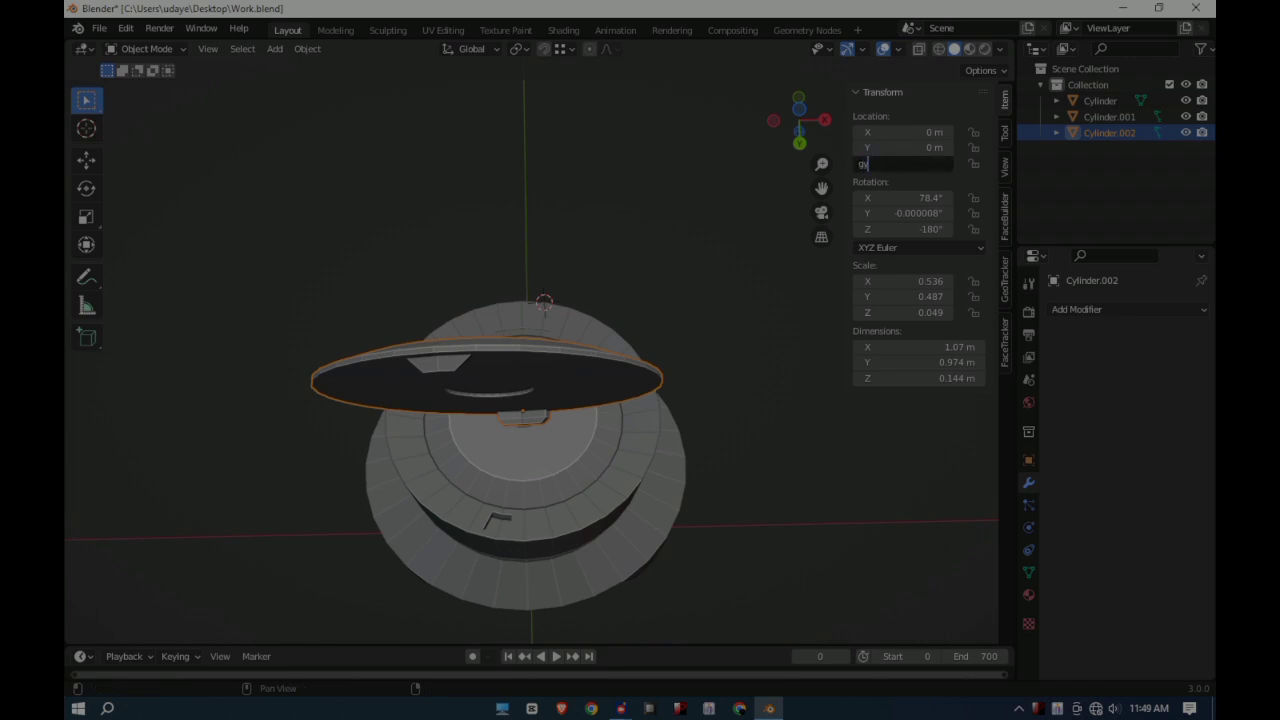
pyautogui.press('BackSpace')
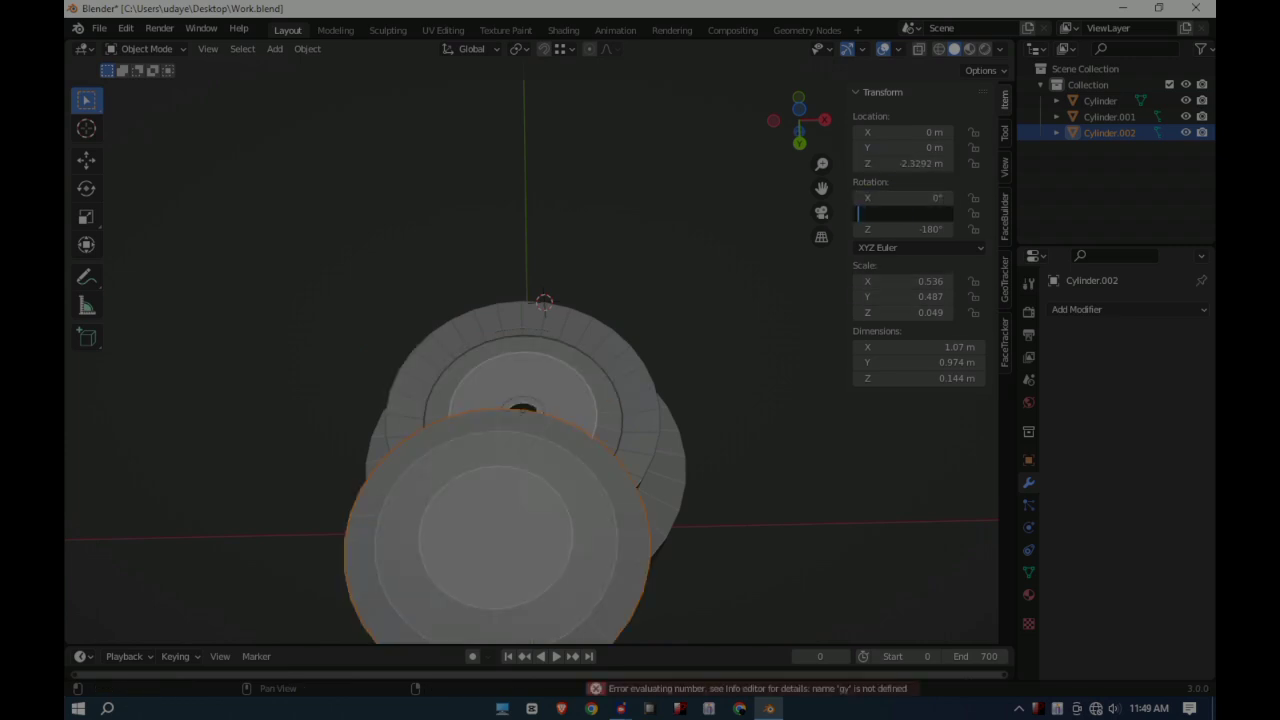
pyautogui.press('Return')
pyautogui.scroll(-3, 530, 400)
pyautogui.click(736, 410)
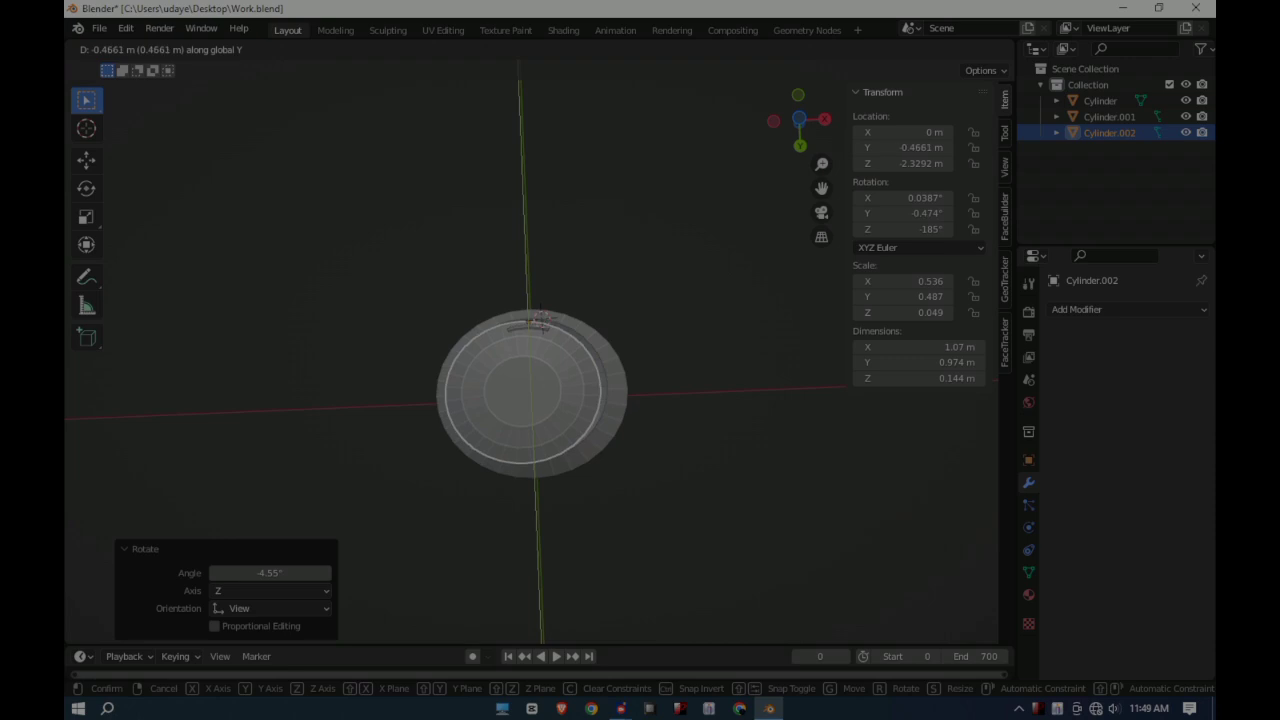
# - Nudge the lid slightly along X into its final position
pyautogui.press('g')
pyautogui.click(540, 305)
pyautogui.scroll(4, 540, 305)
pyautogui.moveTo(540, 305)
pyautogui.mouseDown(button='middle')
pyautogui.moveTo(427, 393)
pyautogui.moveTo(543, 298)
pyautogui.moveTo(365, 363)
pyautogui.mouseUp(button='middle')
pyautogui.press('x')
pyautogui.click(427, 393)
# - Test-open the lid 64.6° about X, then undo to close it again
pyautogui.click(423, 348)
pyautogui.press('Tab')
pyautogui.press('Tab')
pyautogui.press('Tab')
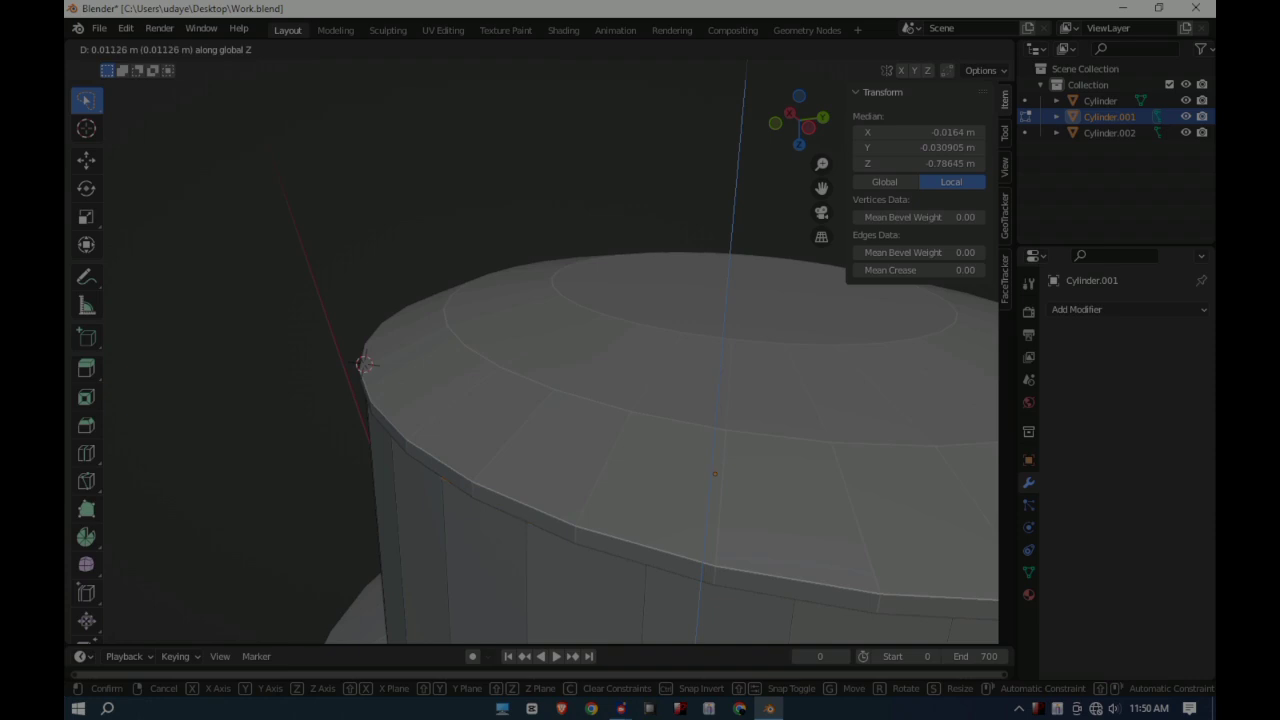
pyautogui.press('r')
pyautogui.press('x')
pyautogui.click(515, 305)
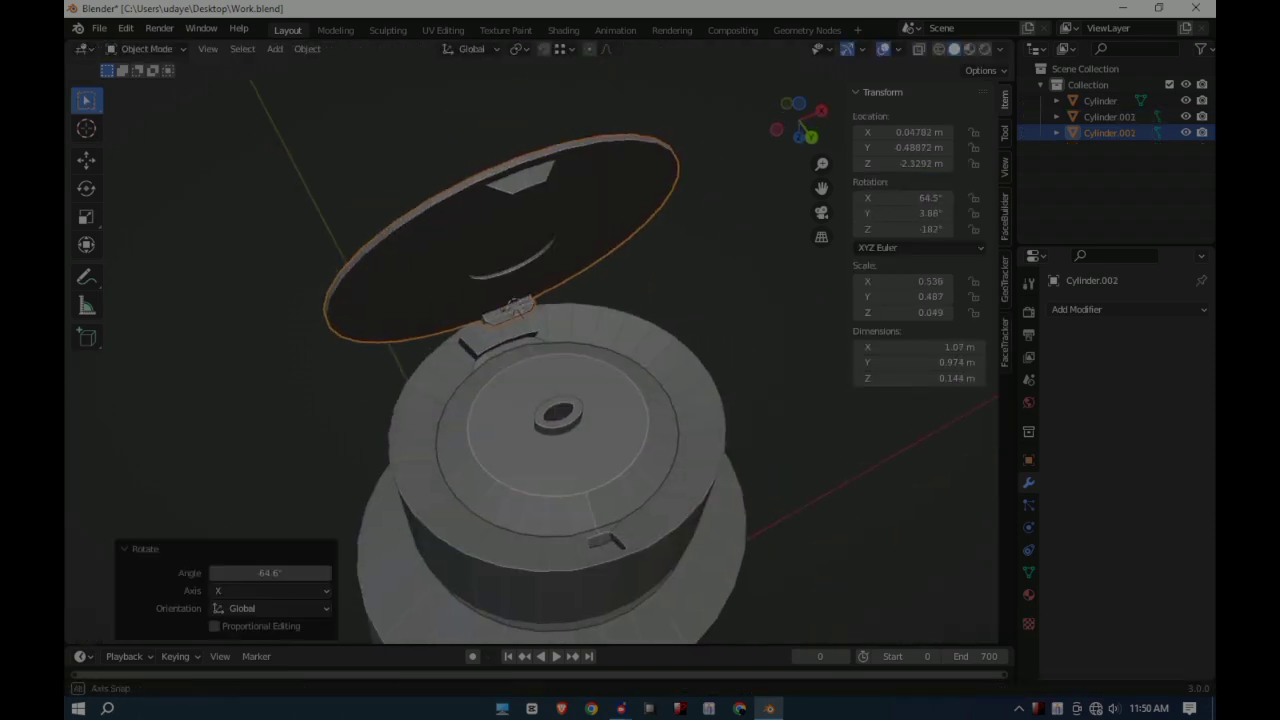
pyautogui.moveTo(515, 305)
pyautogui.mouseDown(button='middle')
pyautogui.moveTo(550, 370)
pyautogui.moveTo(540, 300)
pyautogui.mouseUp(button='middle')
pyautogui.press('Tab')
pyautogui.hotkey('ctrl', 'z')
pyautogui.scroll(3, 540, 300)
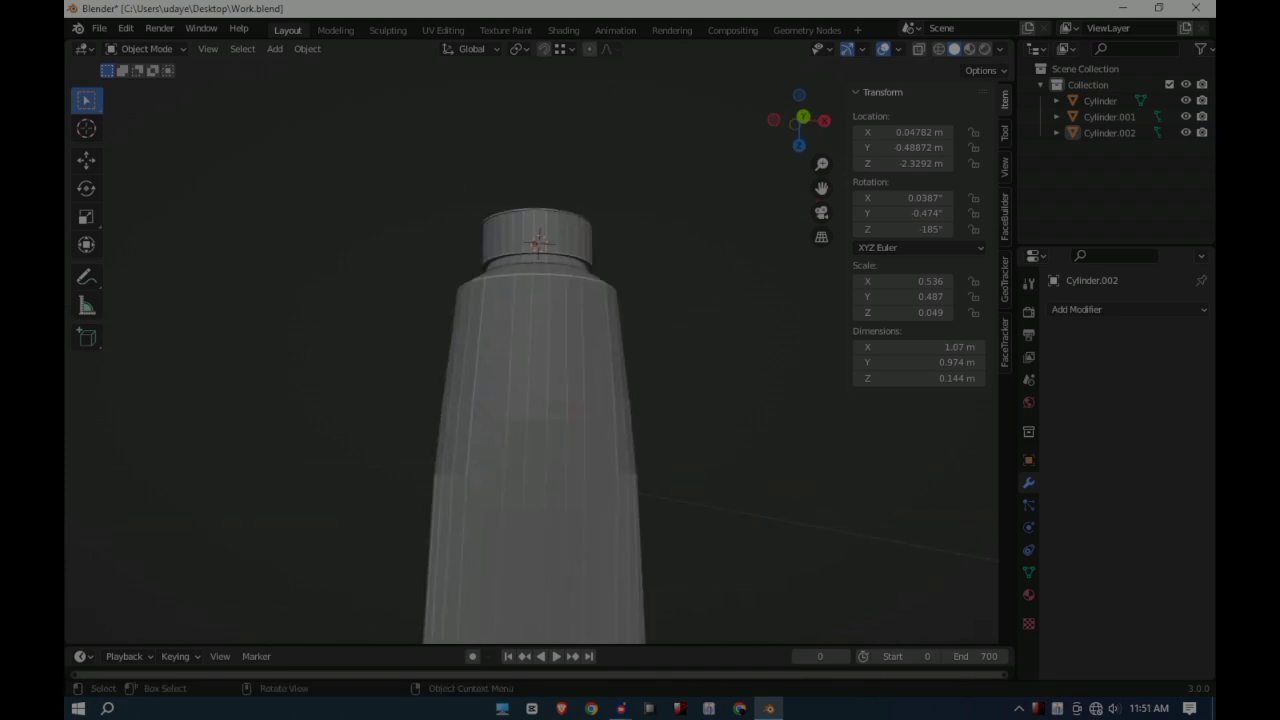
# - Enter Edit Mode on the bottle body and checker-deselect alternating bottom faces
pyautogui.click(470, 335)
pyautogui.rightClick(470, 335)
pyautogui.scroll(-3, 530, 400)
pyautogui.scroll(5, 530, 400)
pyautogui.press('Tab')
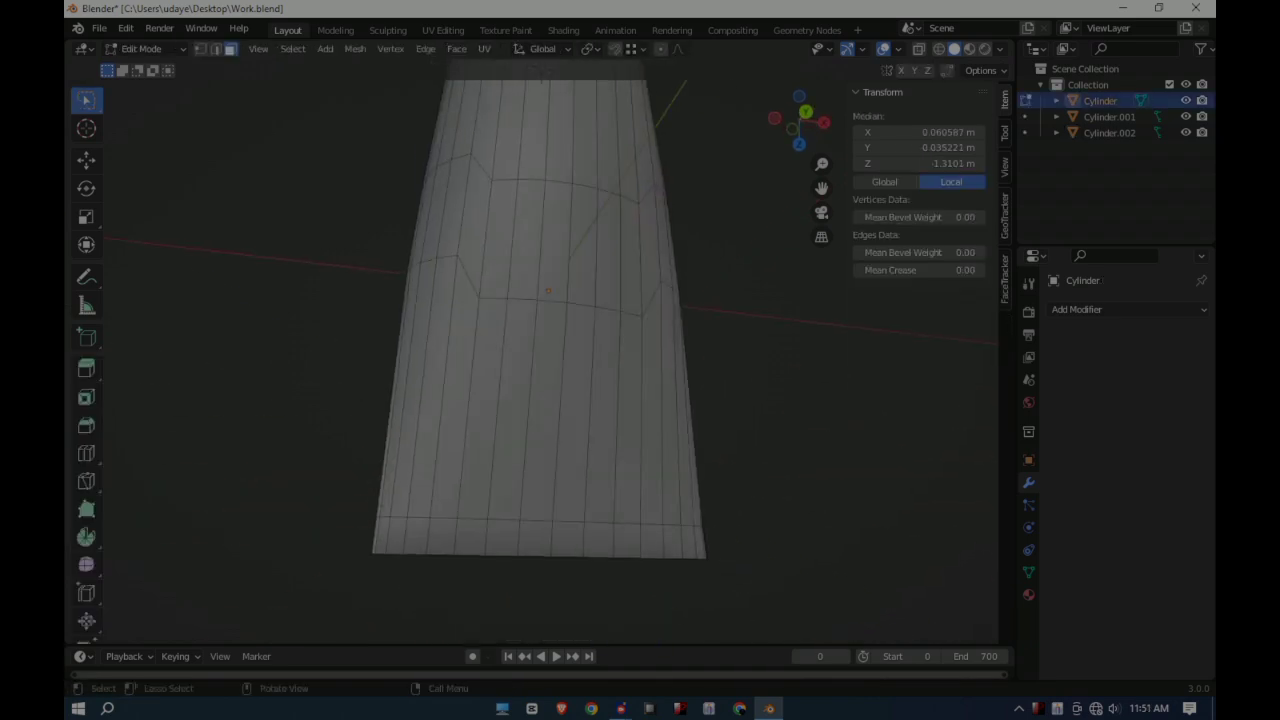
pyautogui.moveTo(567, 540); pyautogui.dragTo(555, 546, button='middle')
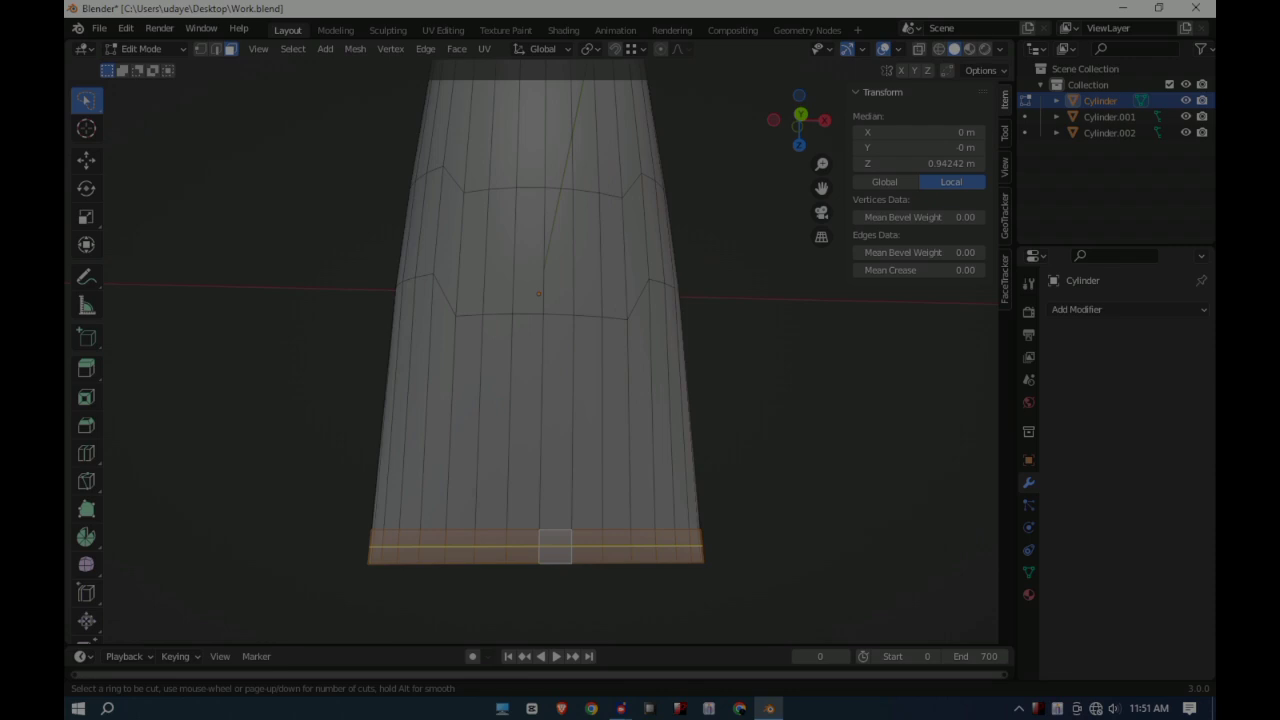
pyautogui.click(292, 48)
pyautogui.click(330, 193)
pyautogui.moveTo(330, 193); pyautogui.dragTo(420, 300, button='middle')
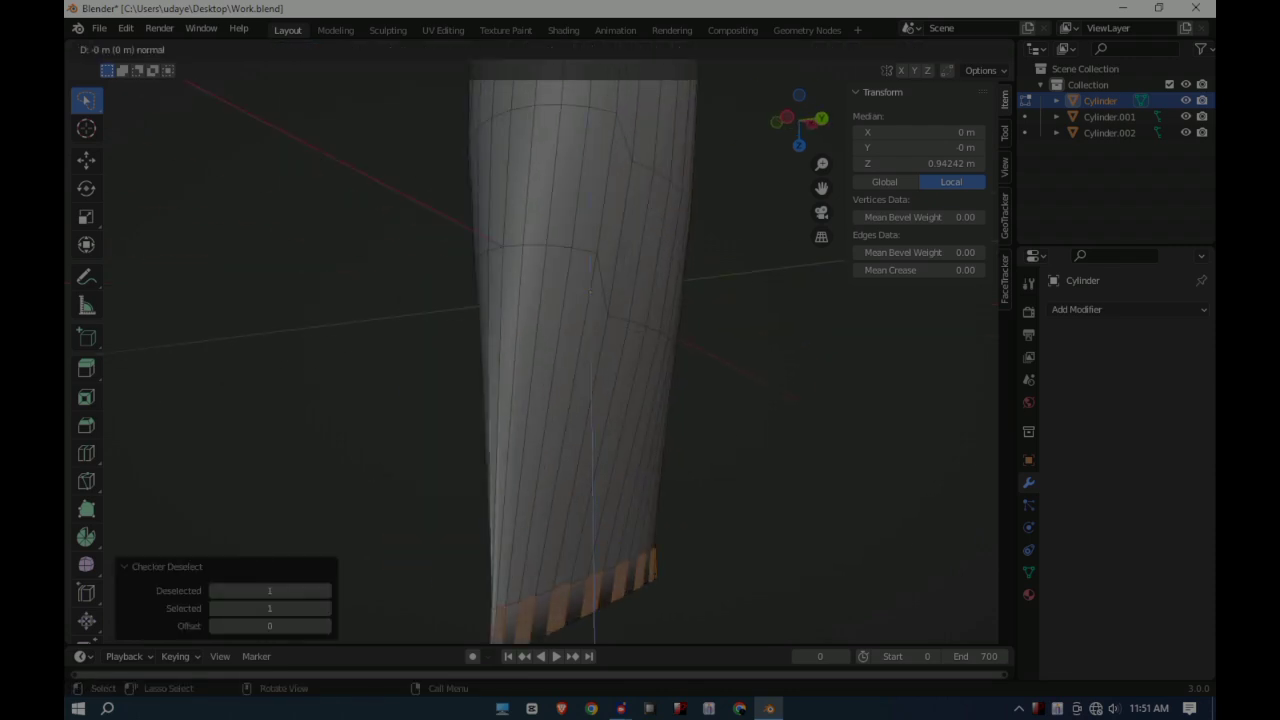
# - Extrude the remaining selected faces, then deselect all
pyautogui.press('e')
pyautogui.moveTo(590, 292)
pyautogui.mouseDown(button='middle')
pyautogui.moveTo(548, 290)
pyautogui.moveTo(499, 314)
pyautogui.moveTo(541, 310)
pyautogui.mouseUp(button='middle')
pyautogui.hotkey('alt', 'a')
pyautogui.press('Tab')
pyautogui.hotkey('ctrl', 'z')
pyautogui.hotkey('ctrl', 'z')
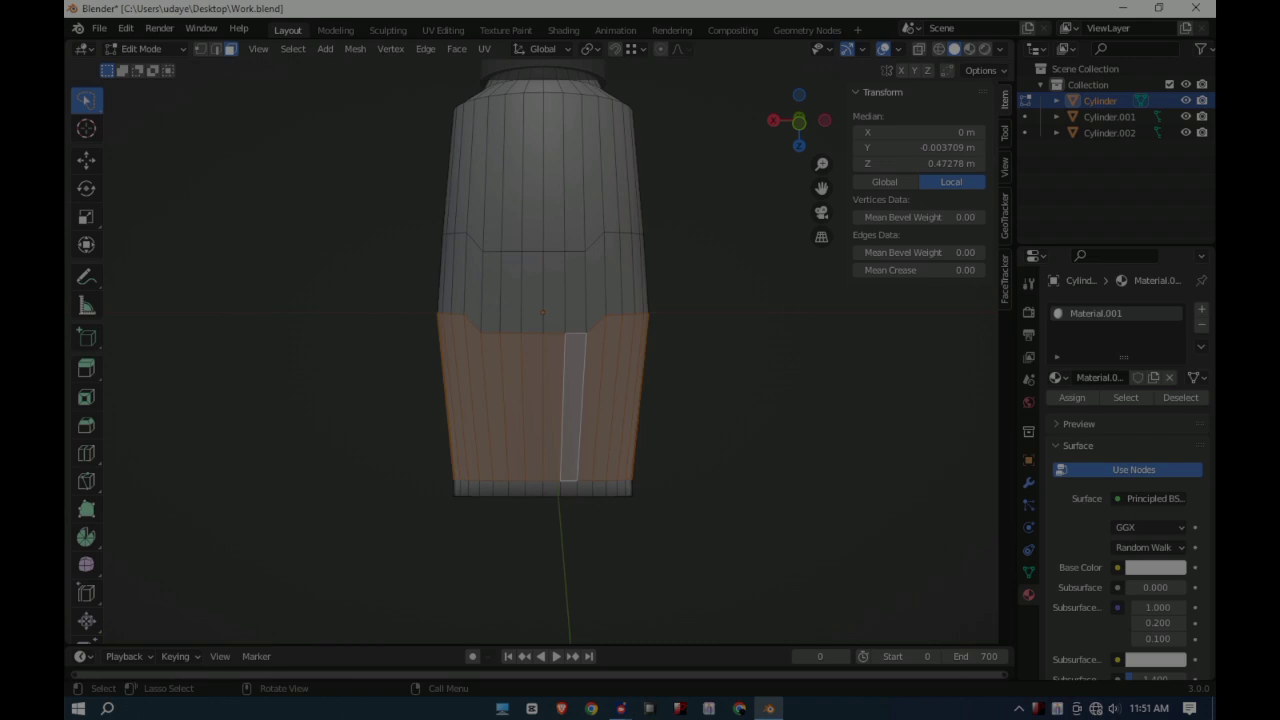
# - Set the base colour to dark navy and preview materials in the viewport
pyautogui.scroll(-3, 1155, 503)
pyautogui.click(1155, 503)
pyautogui.click(1173, 385)
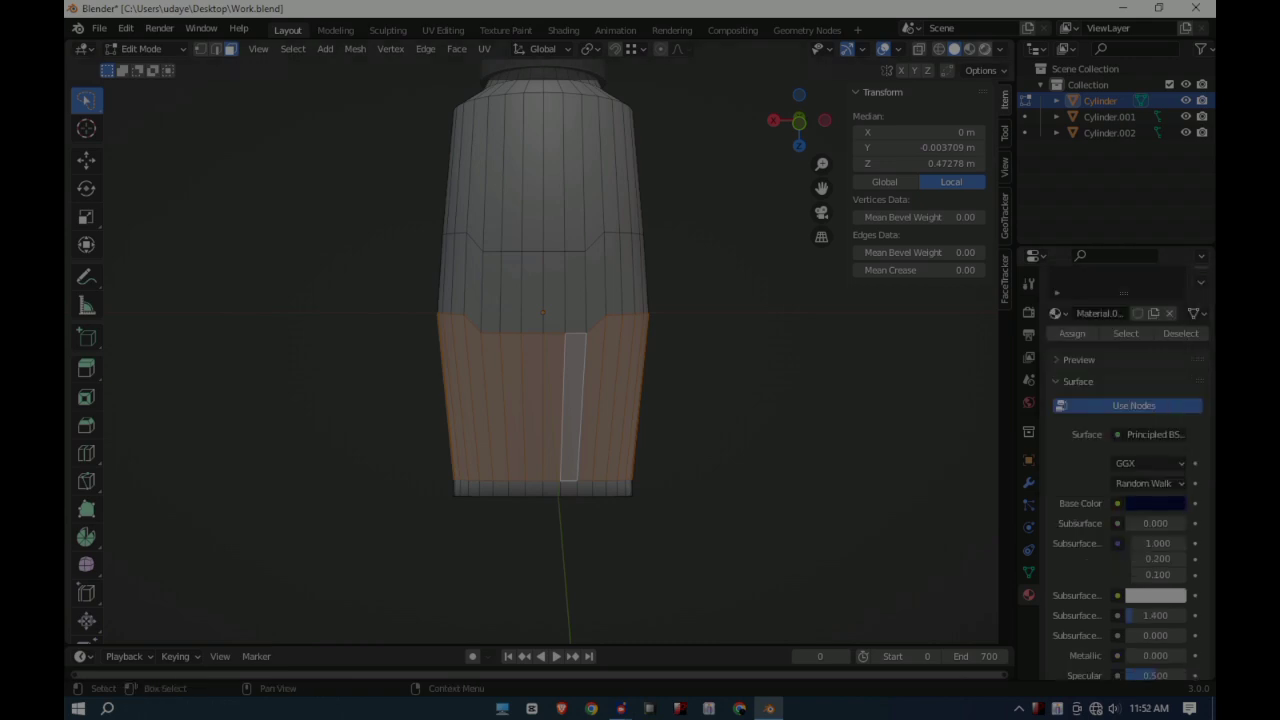
pyautogui.press('z')
pyautogui.scroll(2, 543, 300)
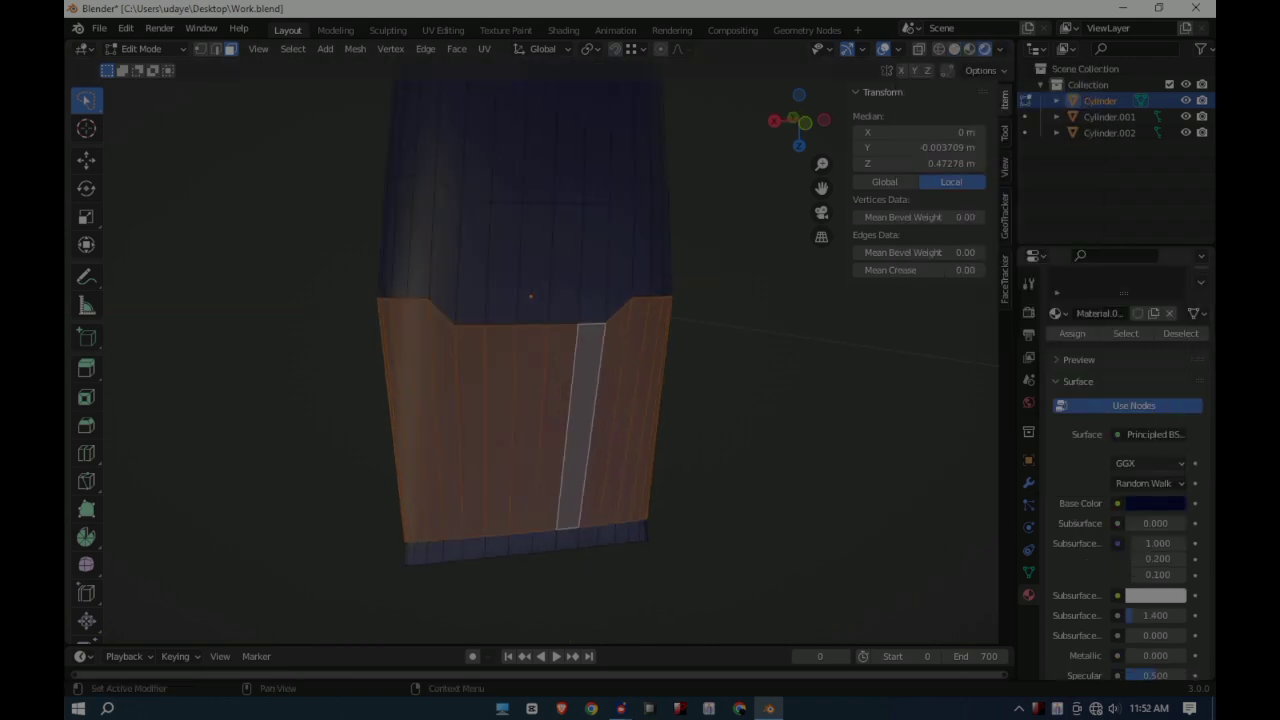
pyautogui.scroll(-3, 1130, 500)
pyautogui.moveTo(1140, 559); pyautogui.dragTo(1190, 559)
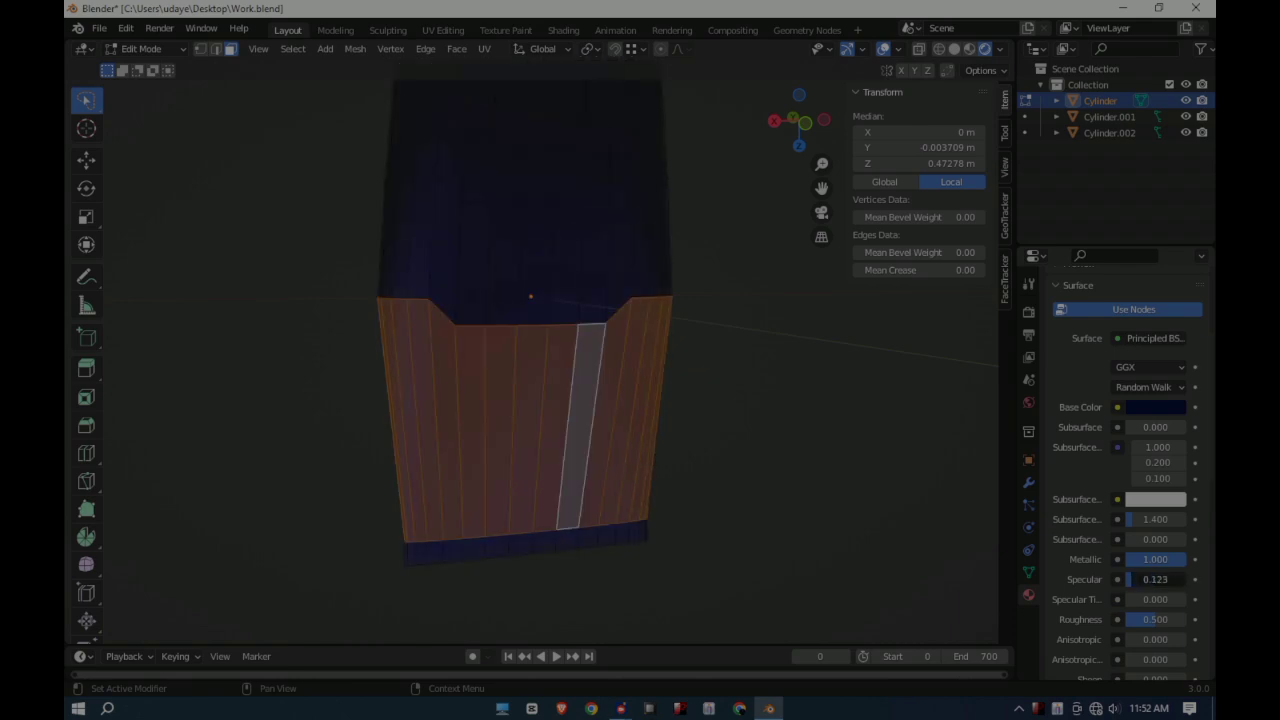
pyautogui.scroll(-1, 525, 320)
# - Assign the white material to the selected middle band and adjust its settings
pyautogui.click(1155, 407)
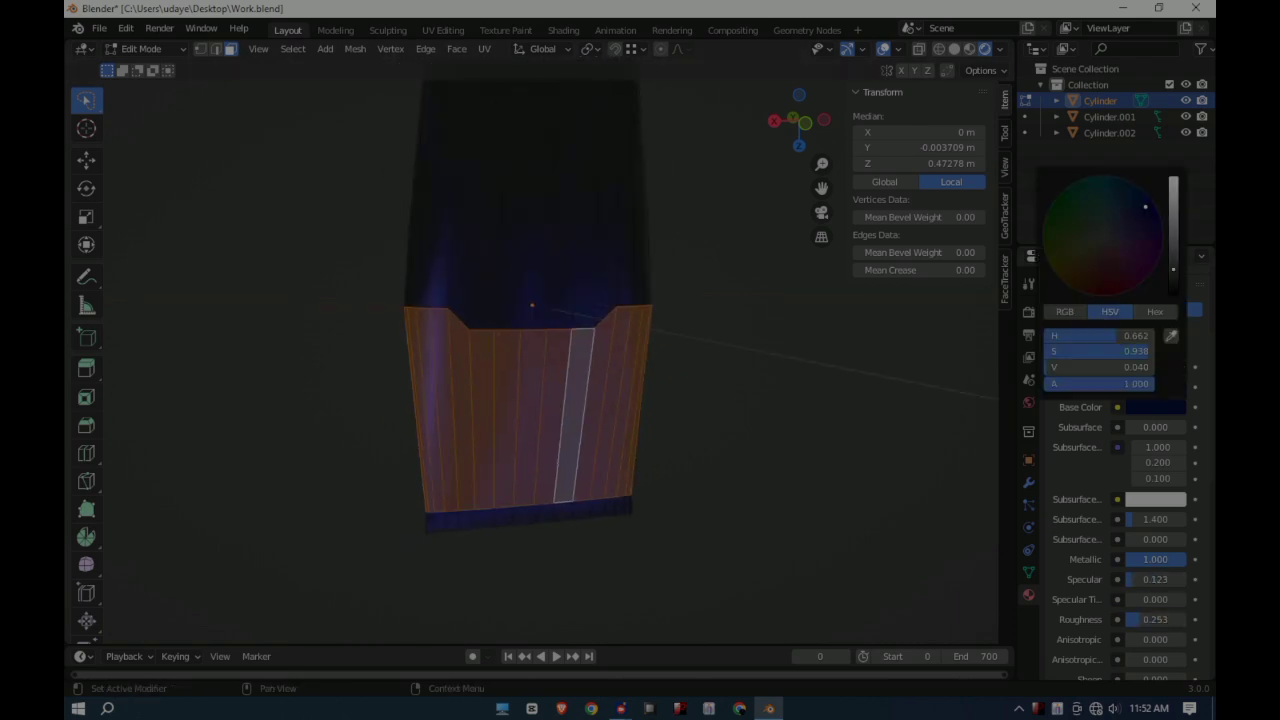
pyautogui.moveTo(545, 330); pyautogui.dragTo(540, 88, button='middle')
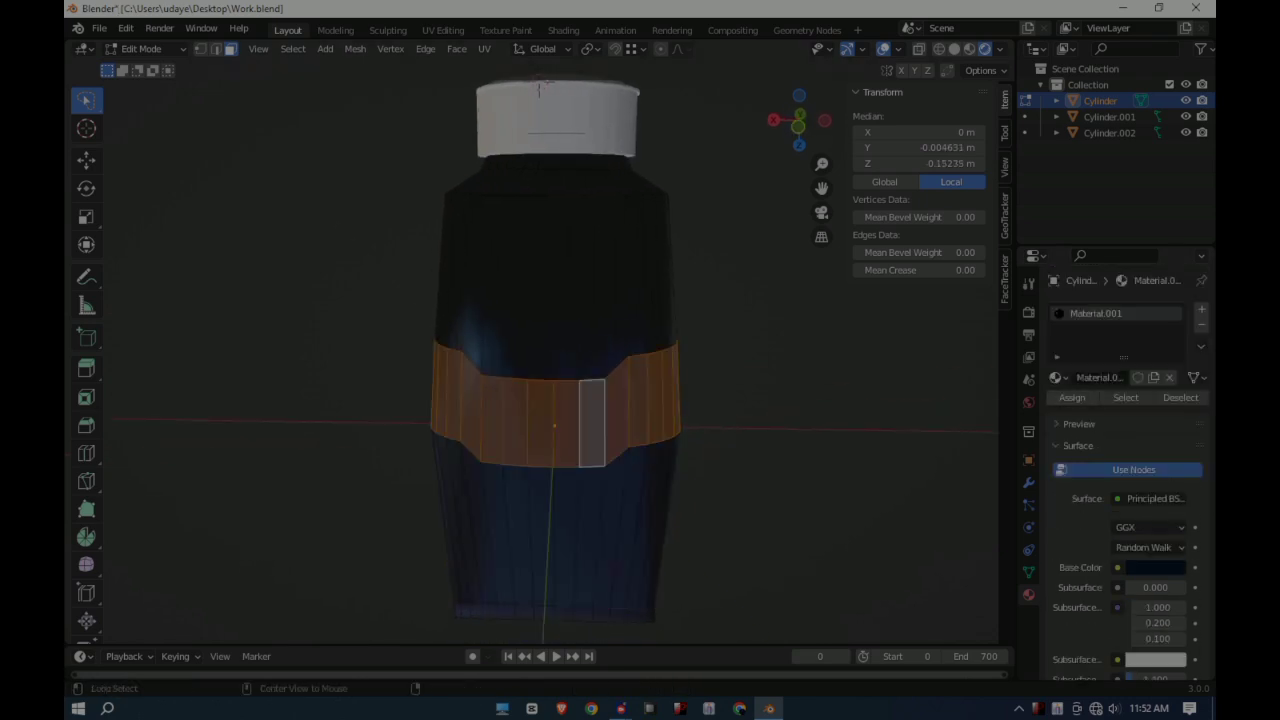
pyautogui.scroll(-5, 1110, 480)
pyautogui.moveTo(1140, 559); pyautogui.dragTo(1158, 559)
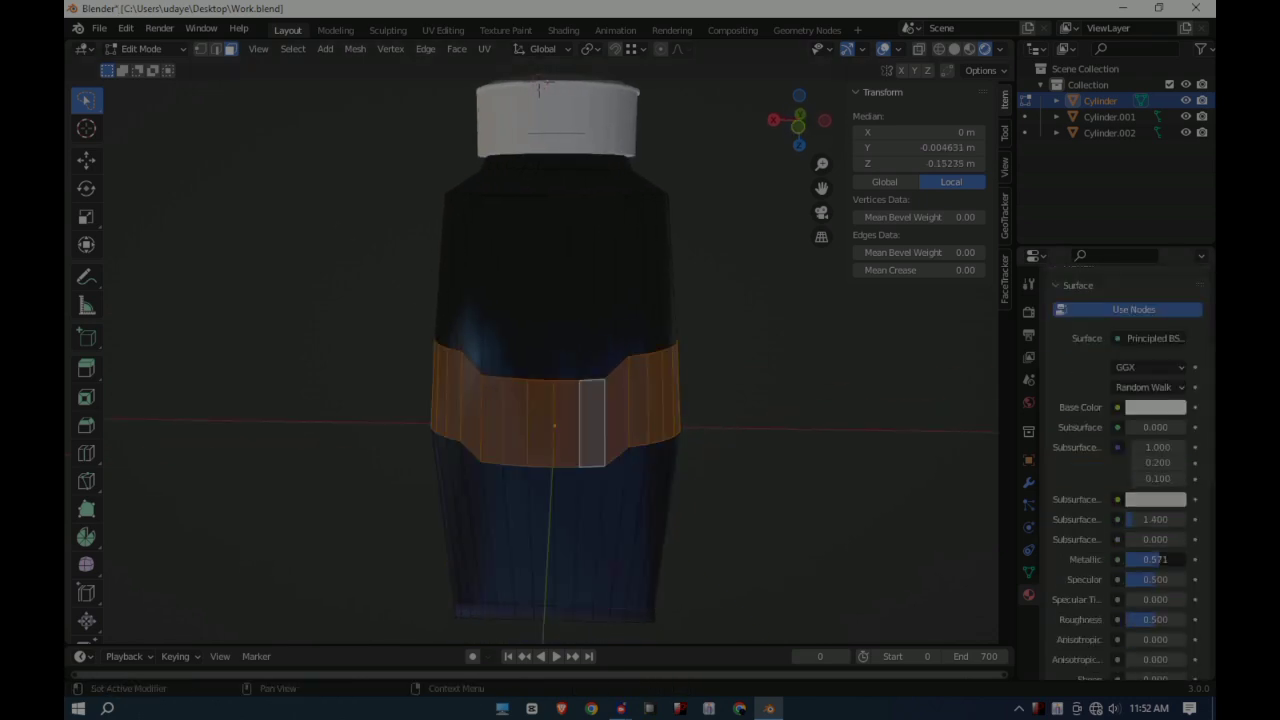
pyautogui.scroll(5, 1120, 450)
pyautogui.click(1072, 429)
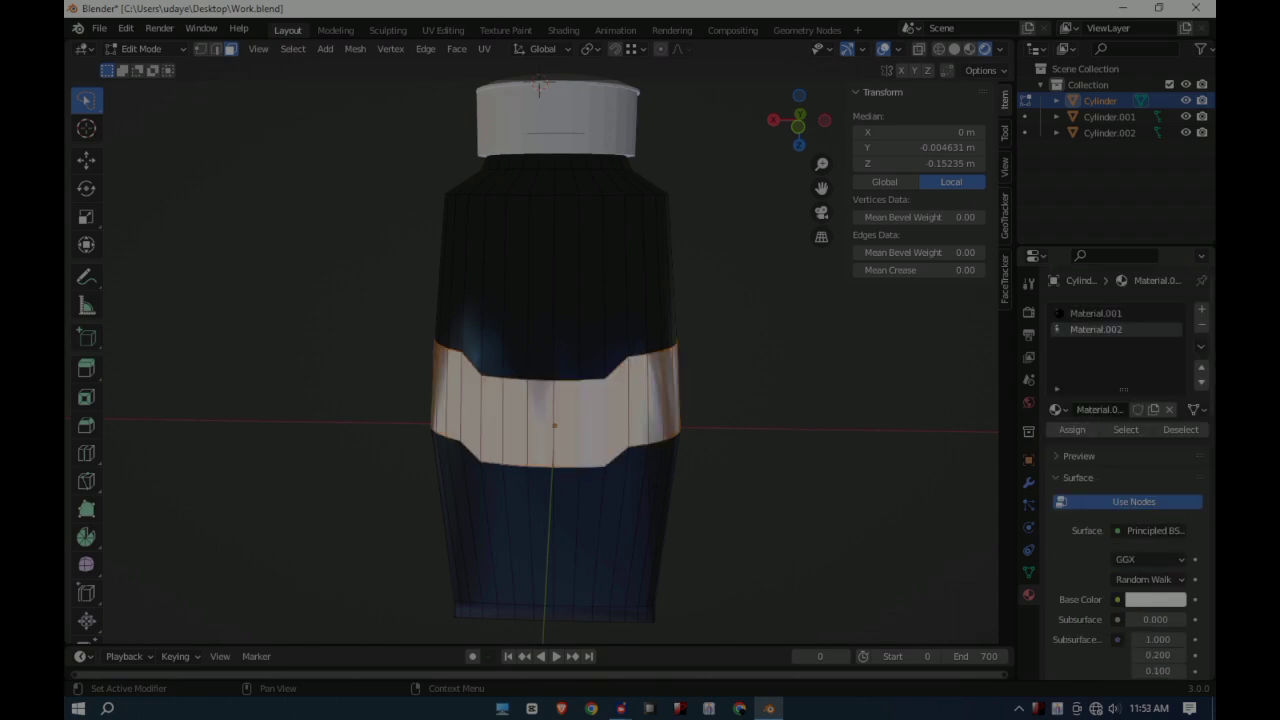
pyautogui.click(1155, 599)
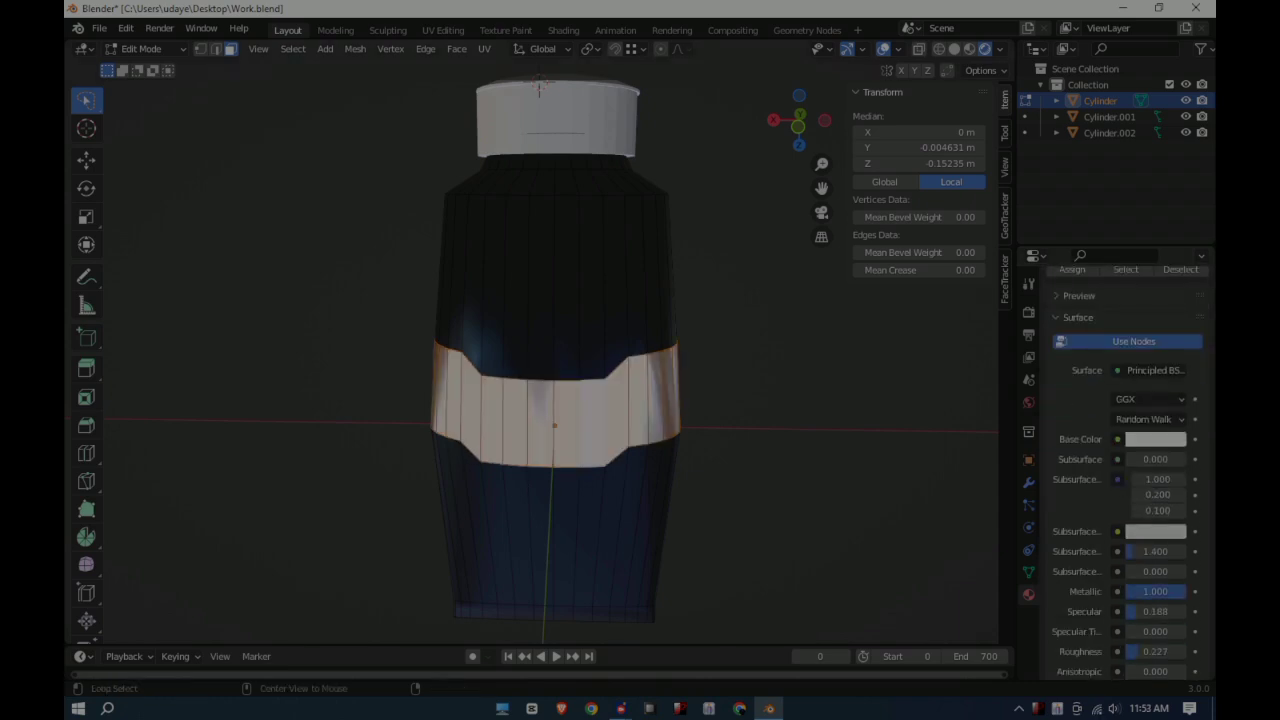
# - Select the upper ring of faces and set up the new material's base colour
pyautogui.keyDown('alt'); pyautogui.click(591, 300); pyautogui.keyUp('alt')
pyautogui.scroll(5, 1120, 450)
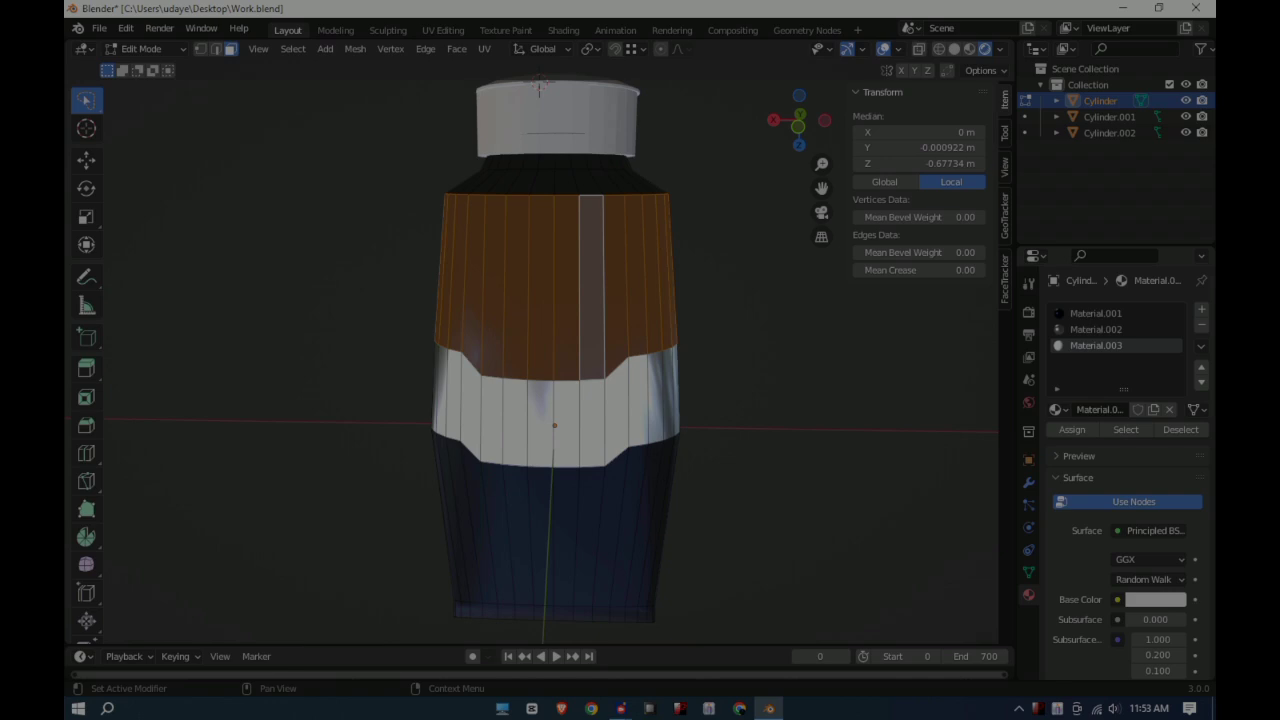
pyautogui.click(1155, 599)
pyautogui.scroll(-5, 1120, 450)
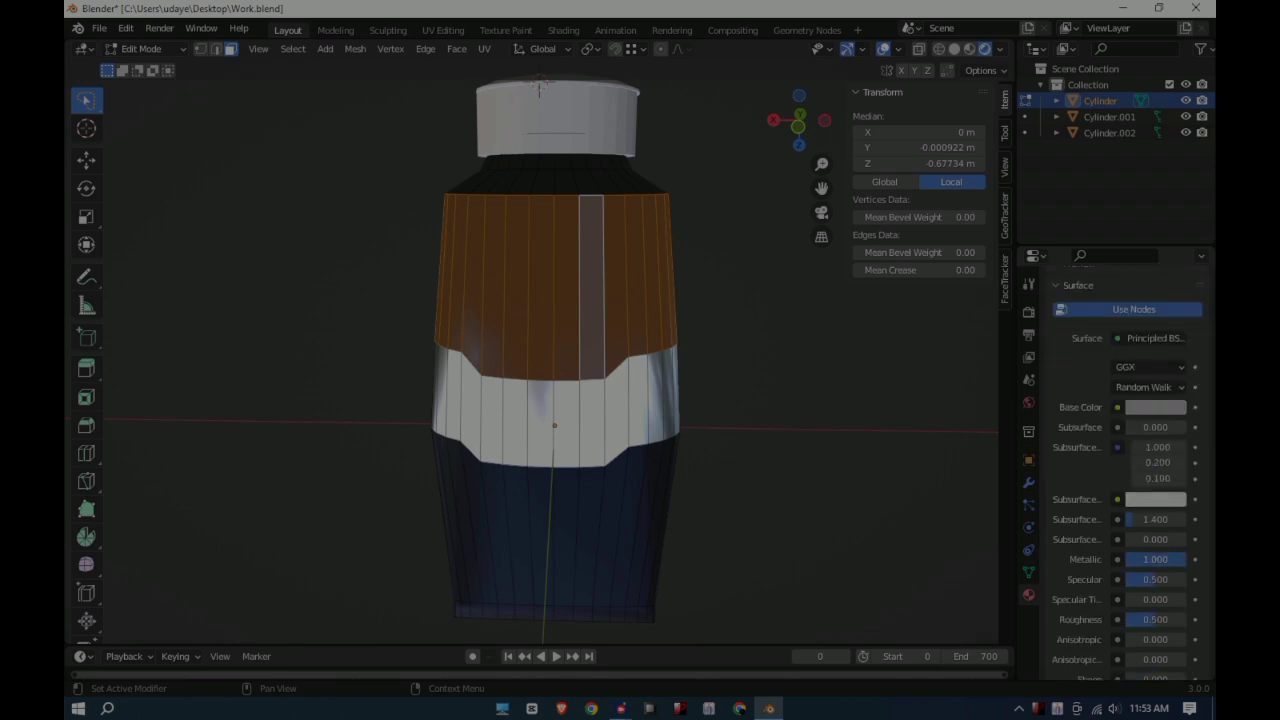
pyautogui.moveTo(1150, 619); pyautogui.dragTo(1180, 619)
# - Switch to solid shading, save the file, and go to front view
pyautogui.scroll(-1, 1150, 600)
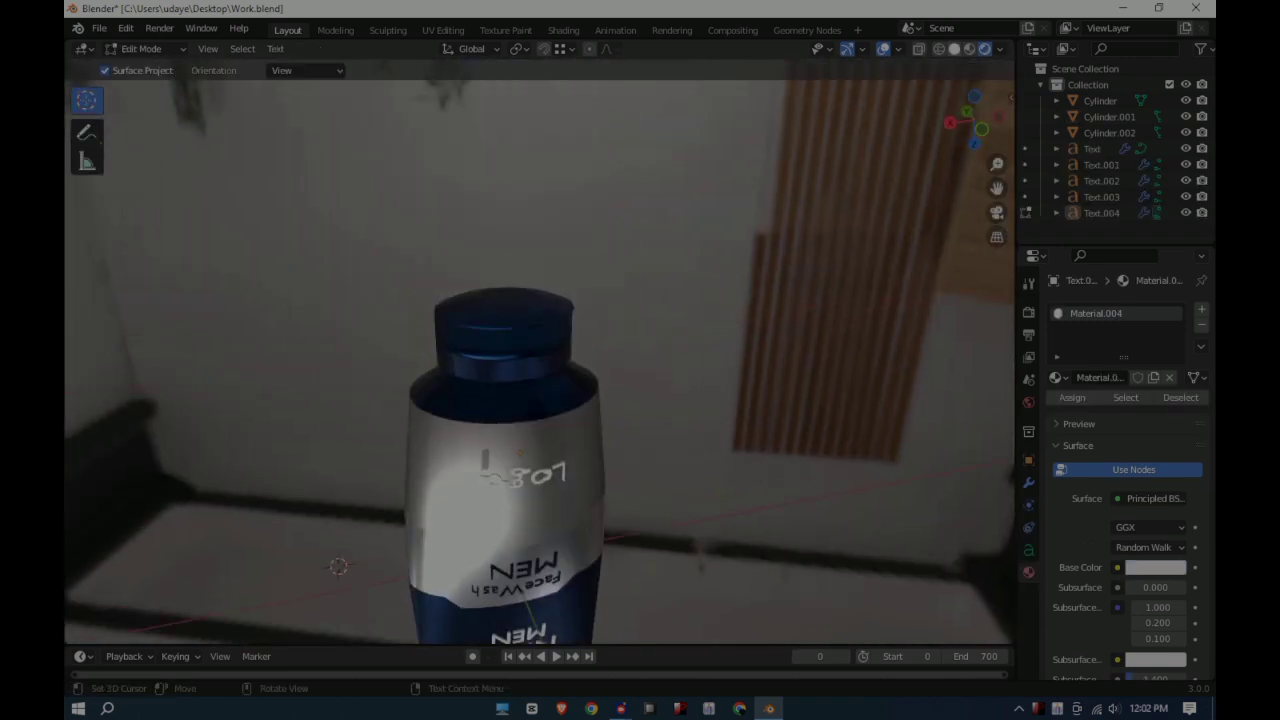
pyautogui.click(954, 48)
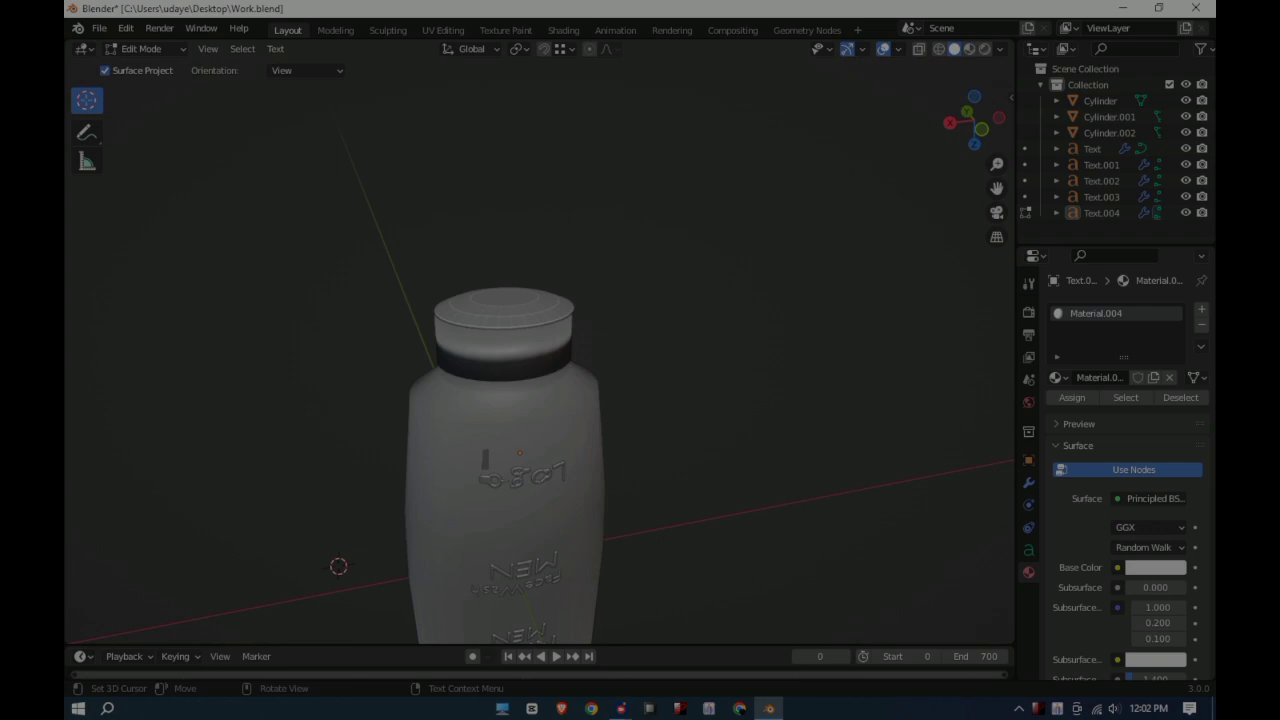
pyautogui.hotkey('ctrl', 's')
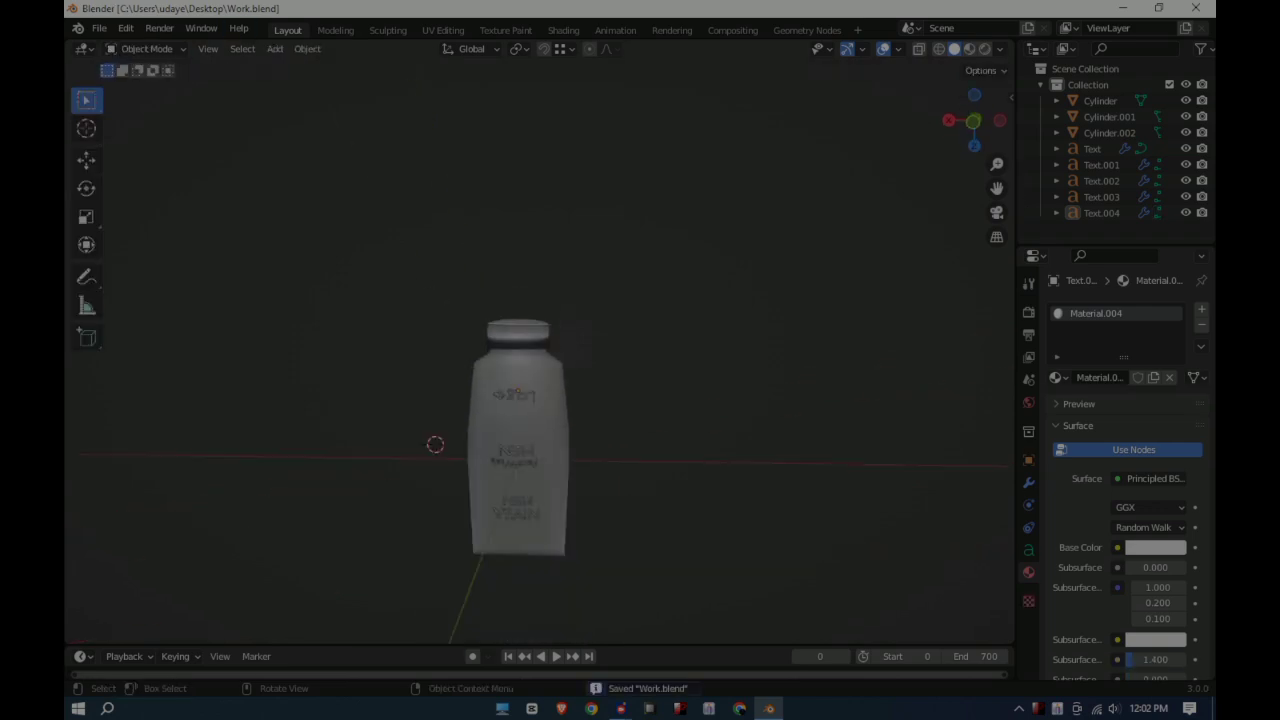
pyautogui.press('KP_1')
pyautogui.scroll(3, 540, 350)
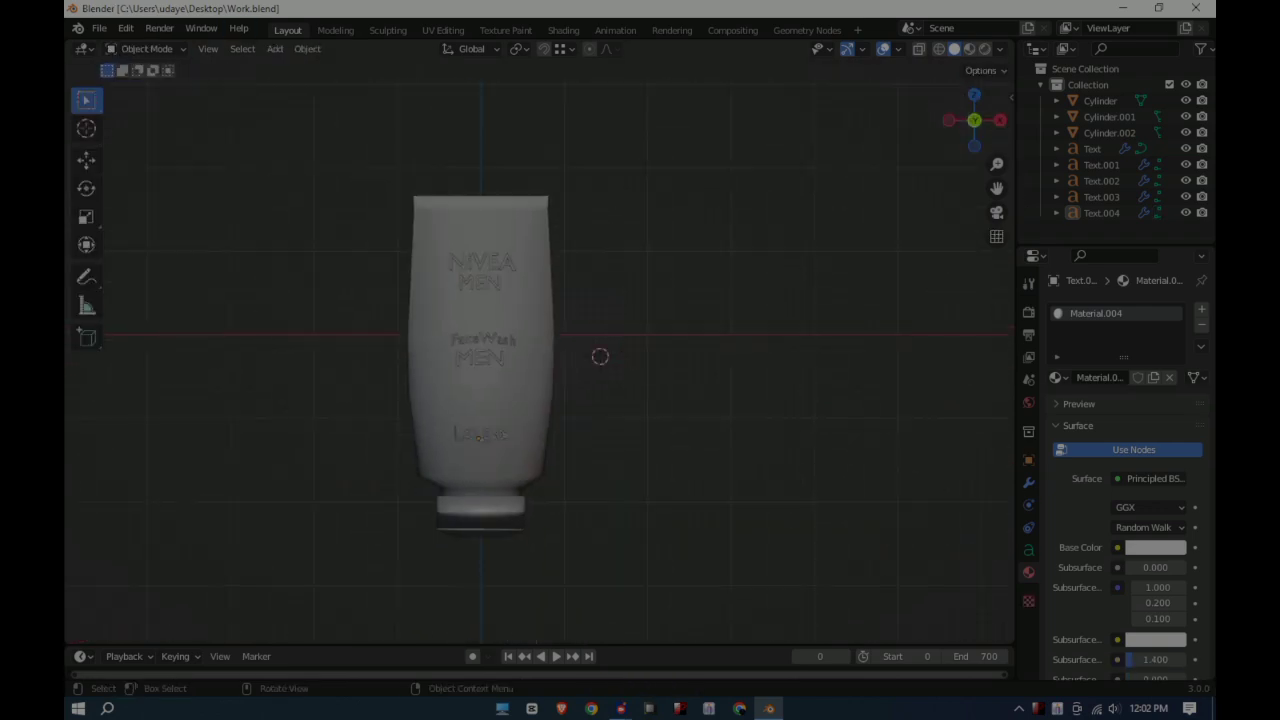
# - Add a cube and stretch it along X and Y into room walls
pyautogui.click(274, 48)
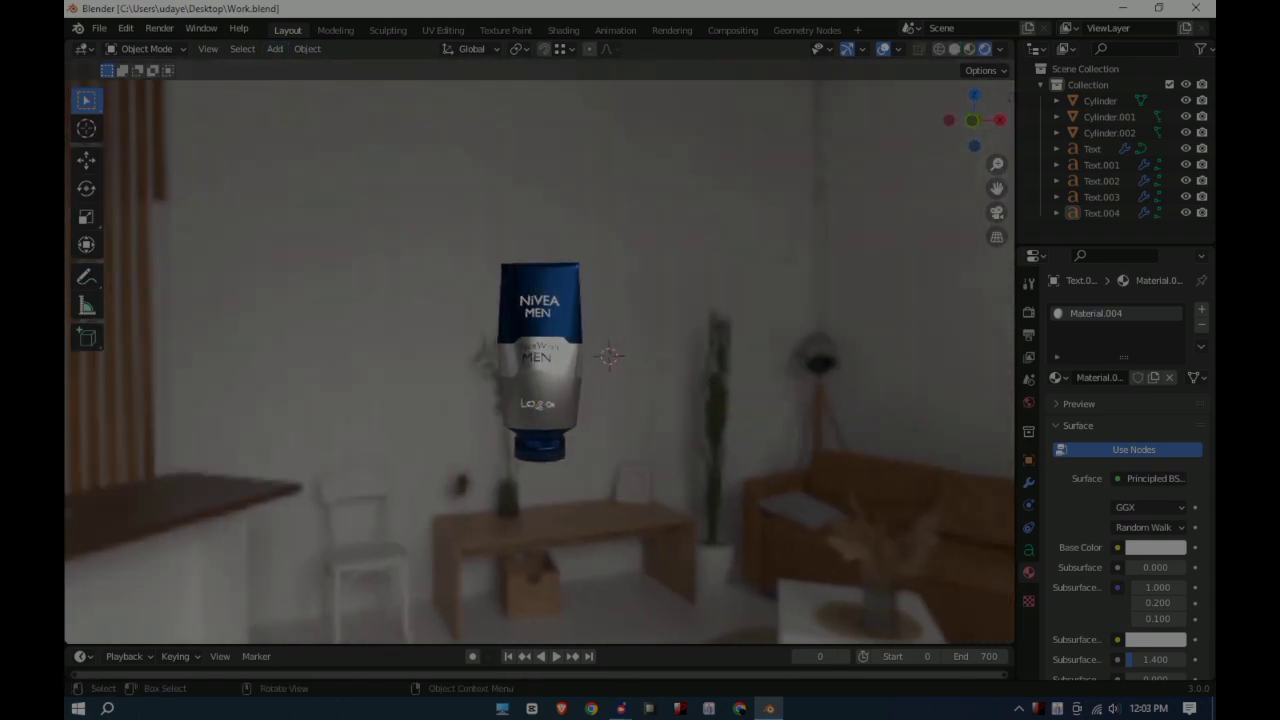
pyautogui.press('s')
pyautogui.press('x')
pyautogui.press('Return')
pyautogui.press('s')
pyautogui.press('y')
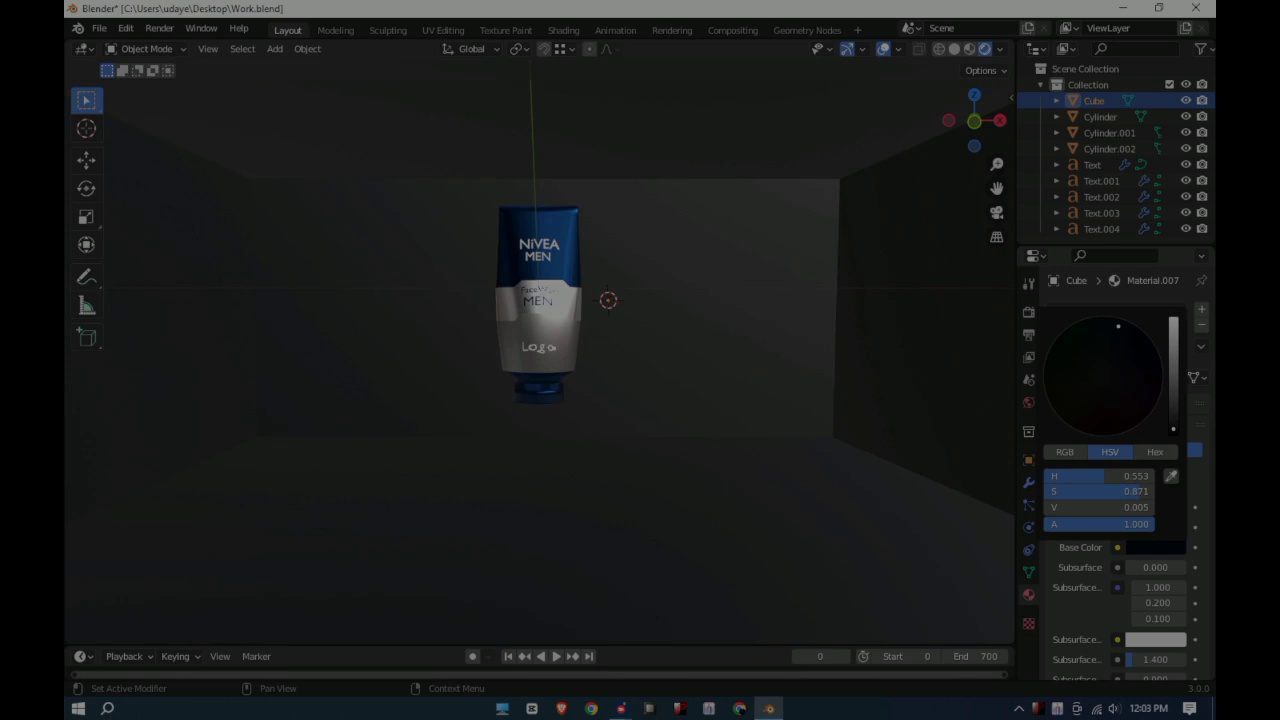
# - Give the Logo text Material.001 and save the file
pyautogui.hotkey('ctrl', 's')
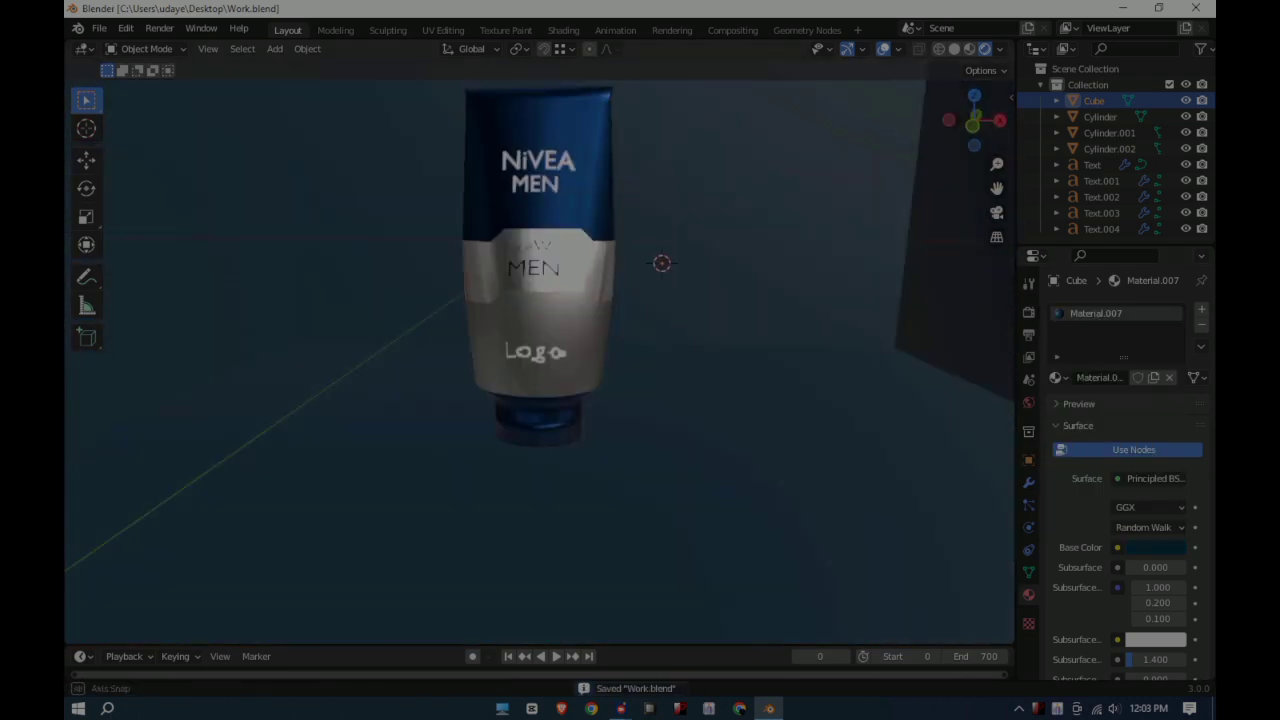
pyautogui.moveTo(600, 300); pyautogui.dragTo(600, 360, button='middle')
pyautogui.click(1055, 377)
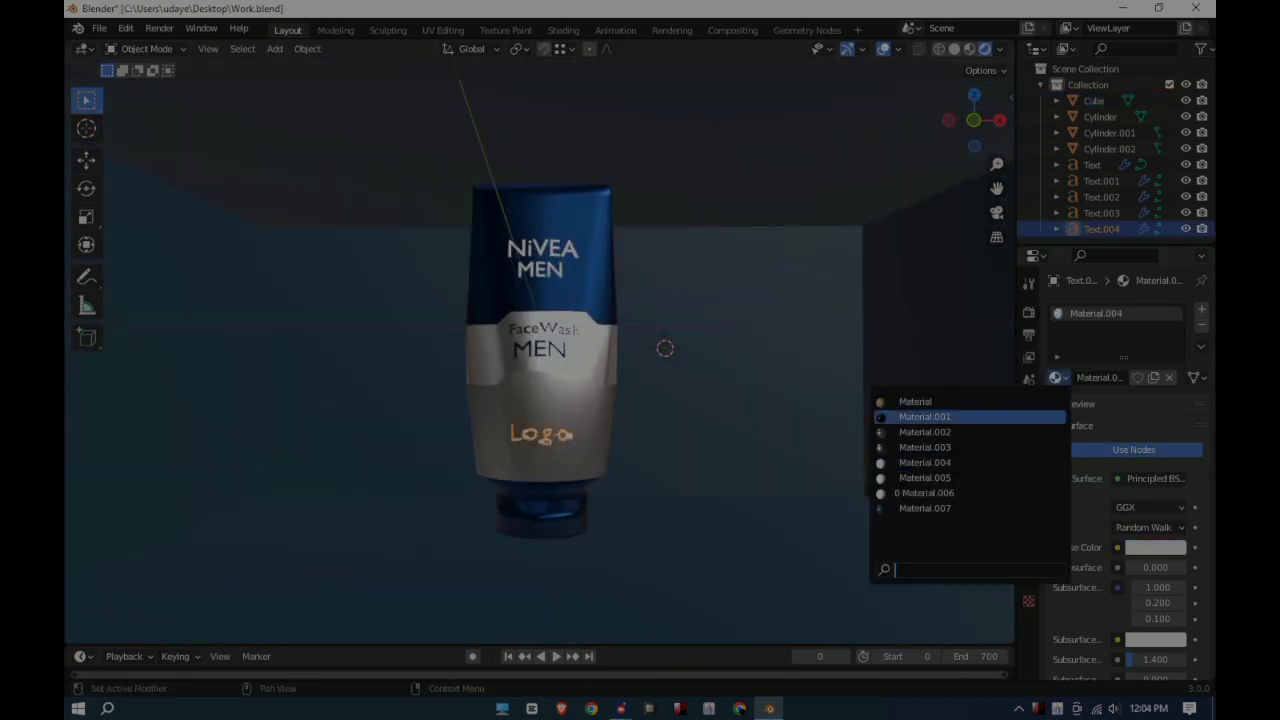
pyautogui.click(930, 545)
pyautogui.click(1093, 100)
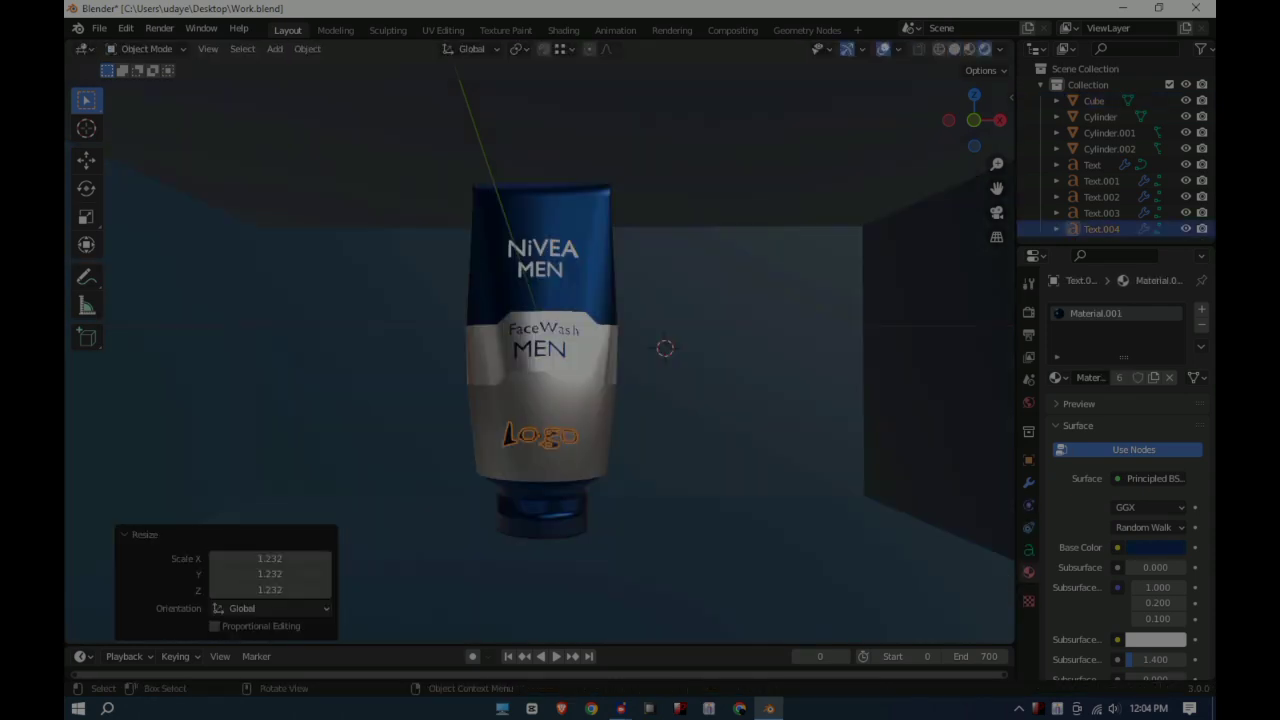
pyautogui.moveTo(666, 343); pyautogui.dragTo(520, 340, button='middle')
pyautogui.hotkey('ctrl', 's')
# - Add a camera, view through it, and set the render engine to Cycles
pyautogui.click(274, 48)
pyautogui.click(303, 304)
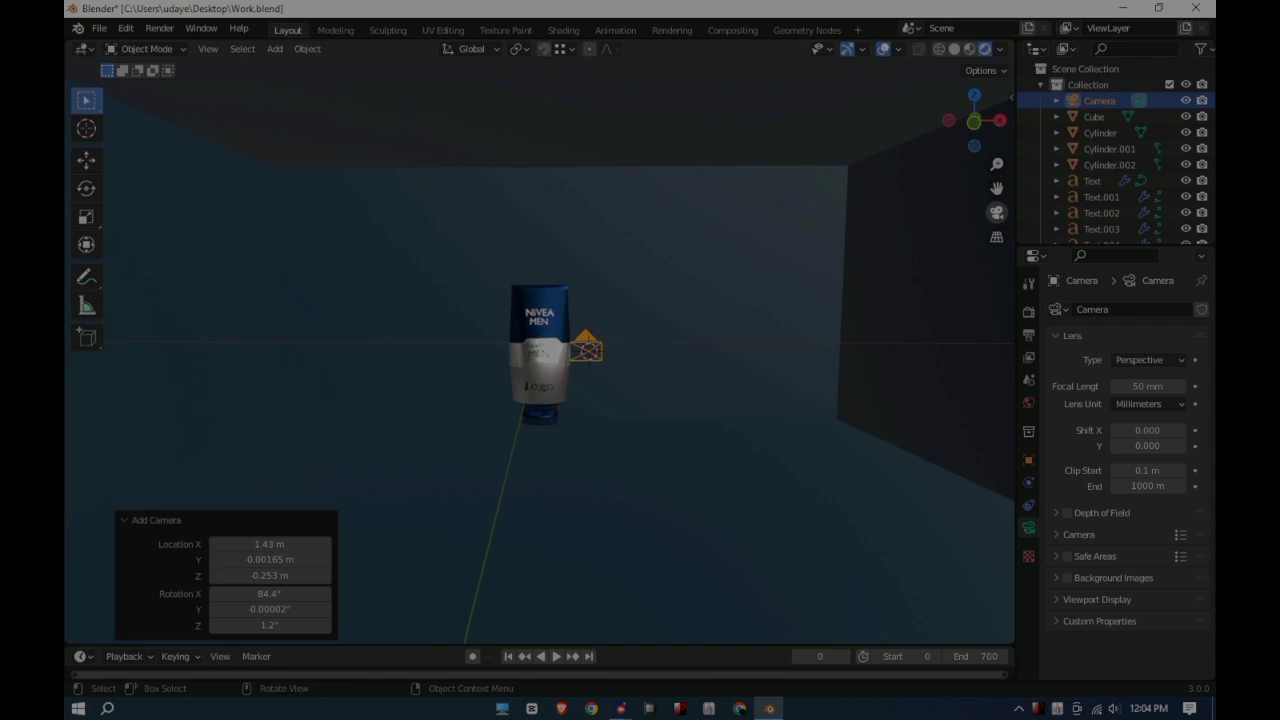
pyautogui.press('ctrl+alt+KP_0')
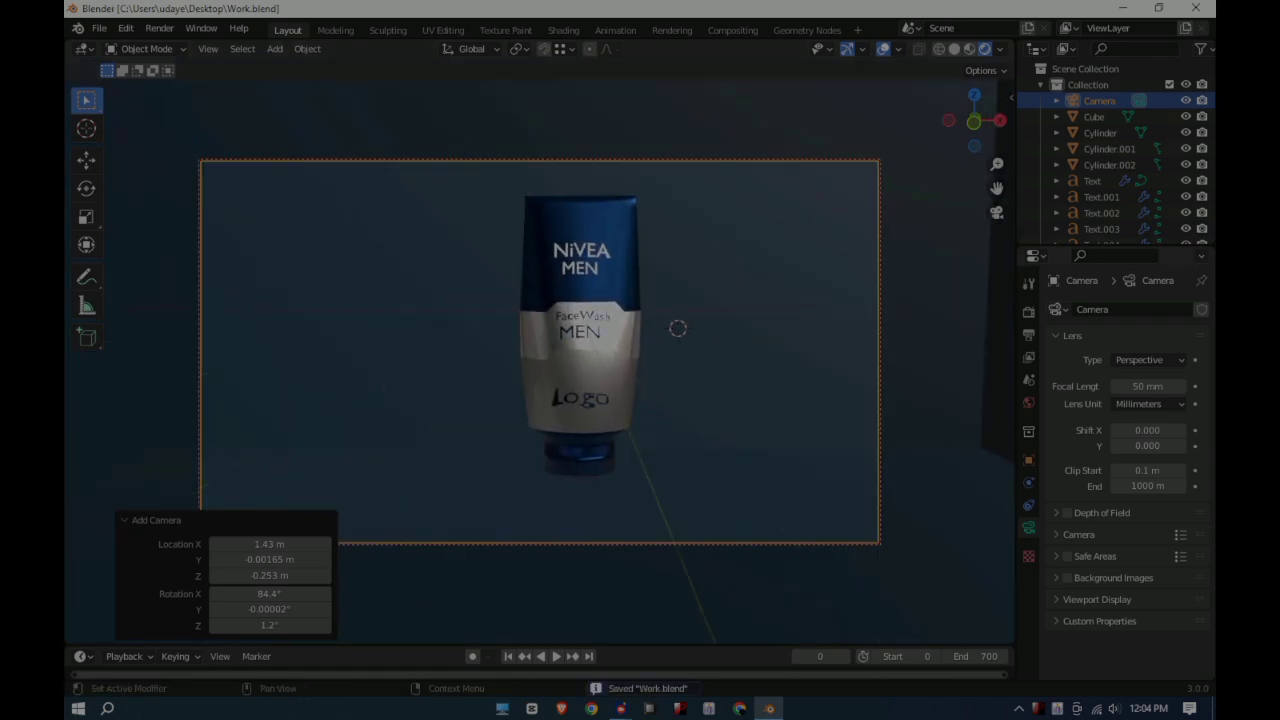
pyautogui.click(1134, 363)
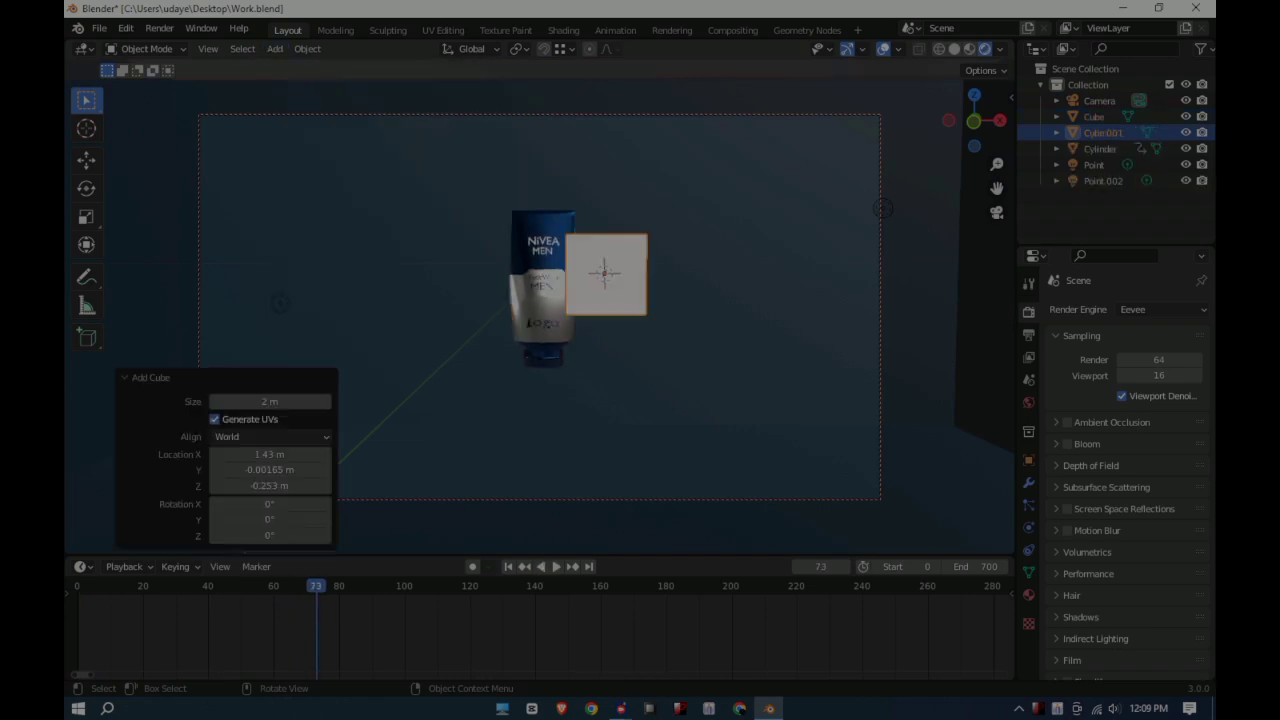
# - Stretch the cube into a tall pillar along Z and move it under the bottle
pyautogui.press('s')
pyautogui.press('z')
pyautogui.press('g')
pyautogui.press('z')
pyautogui.press('x')
pyautogui.press('Return')
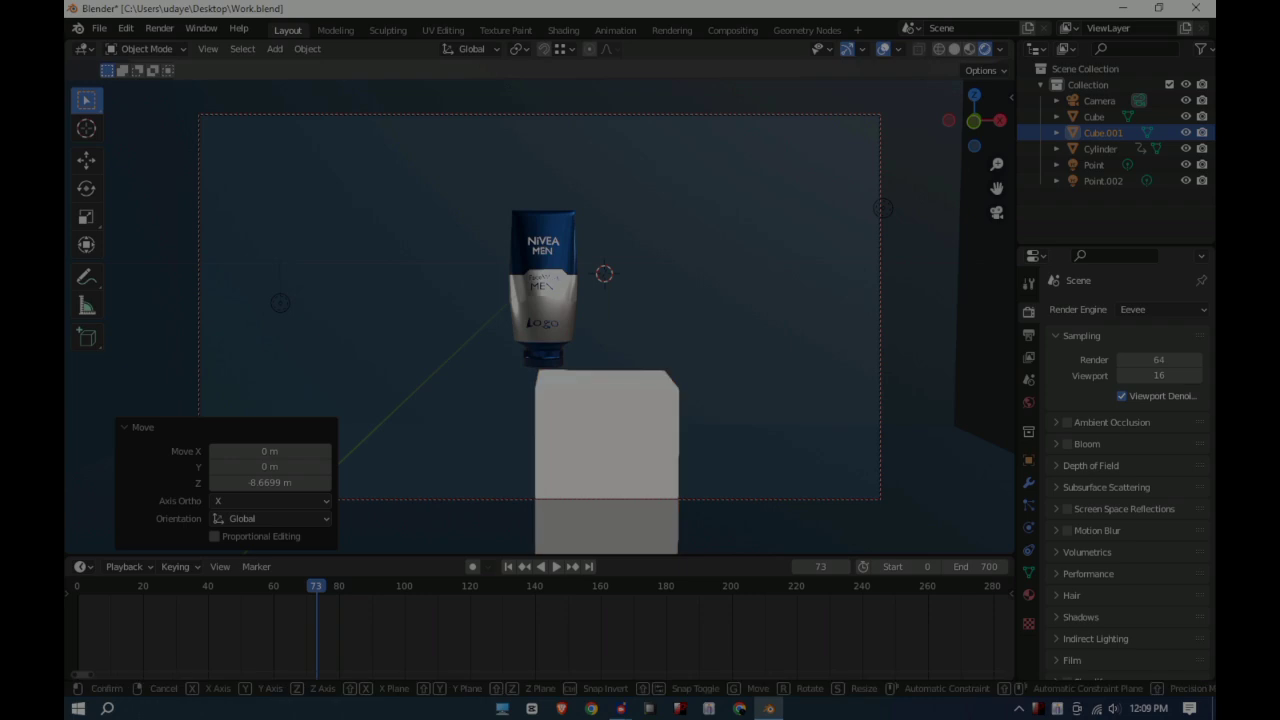
pyautogui.press('KP_3')
pyautogui.press('Return')
pyautogui.press('KP_1')
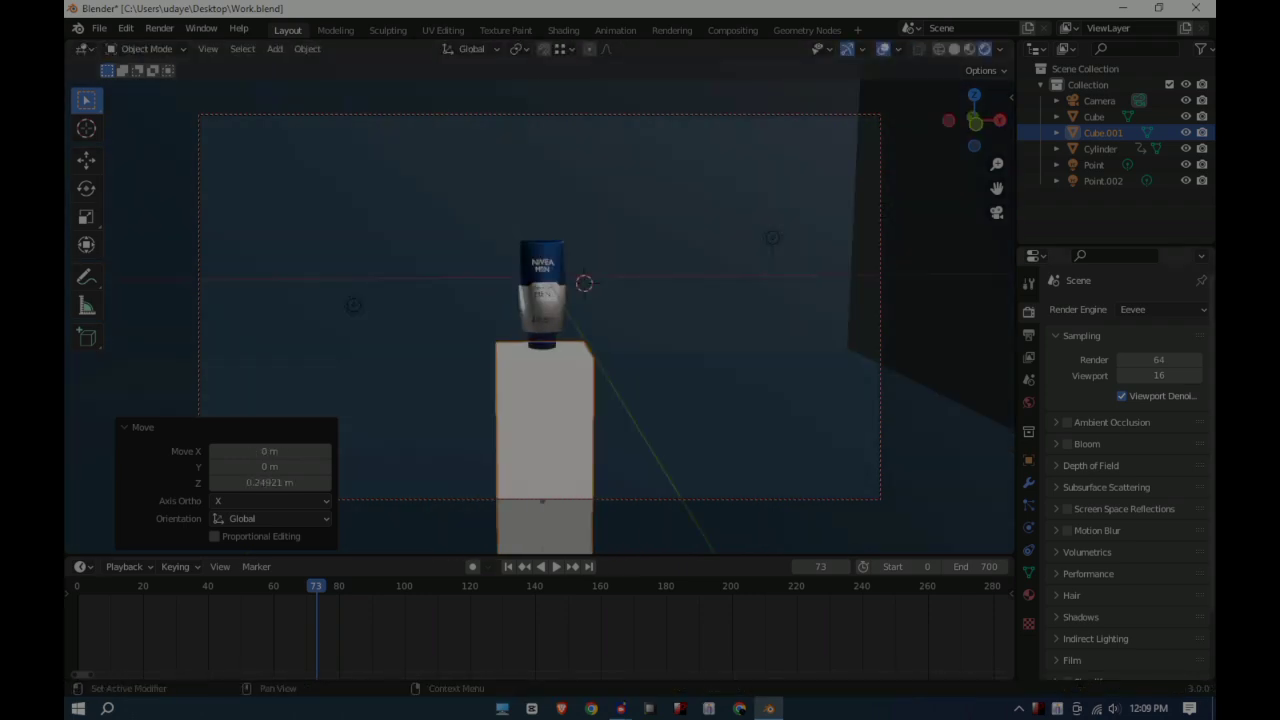
# - Give the pillar a new material with a blue base colour
pyautogui.click(1146, 377)
pyautogui.click(1155, 547)
pyautogui.moveTo(1104, 376); pyautogui.dragTo(1120, 327)
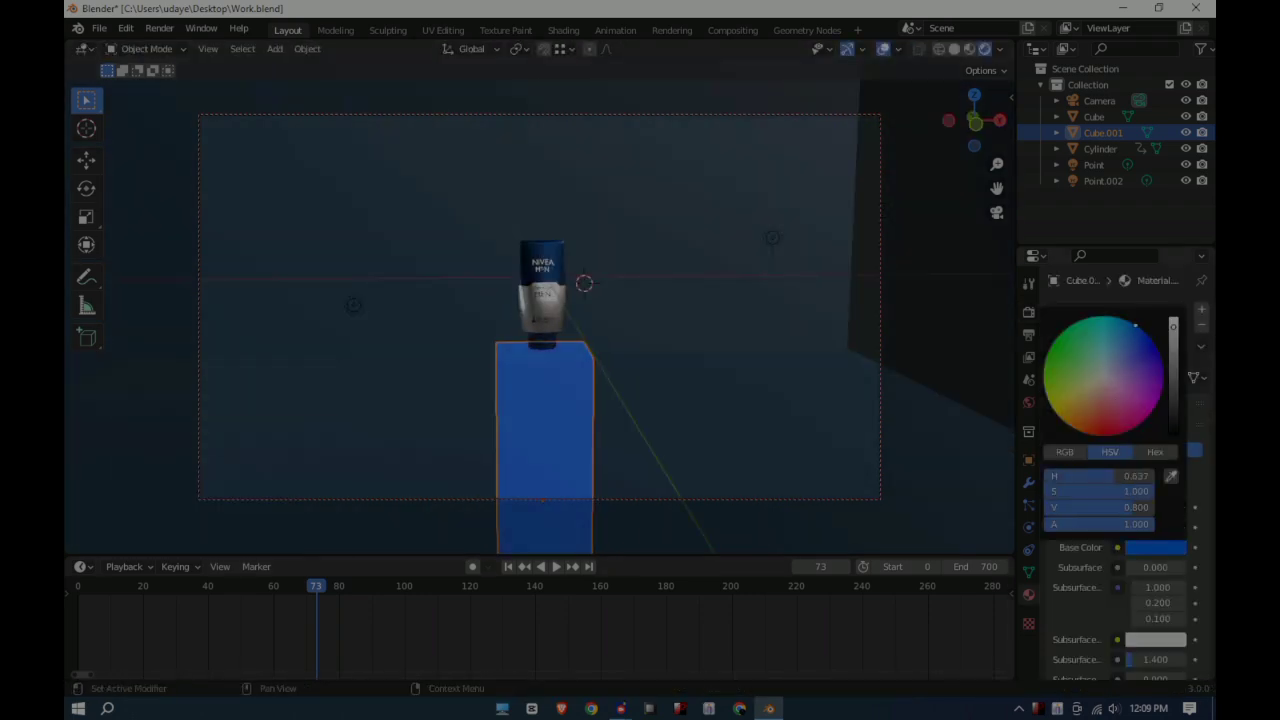
pyautogui.scroll(-8, 1110, 470)
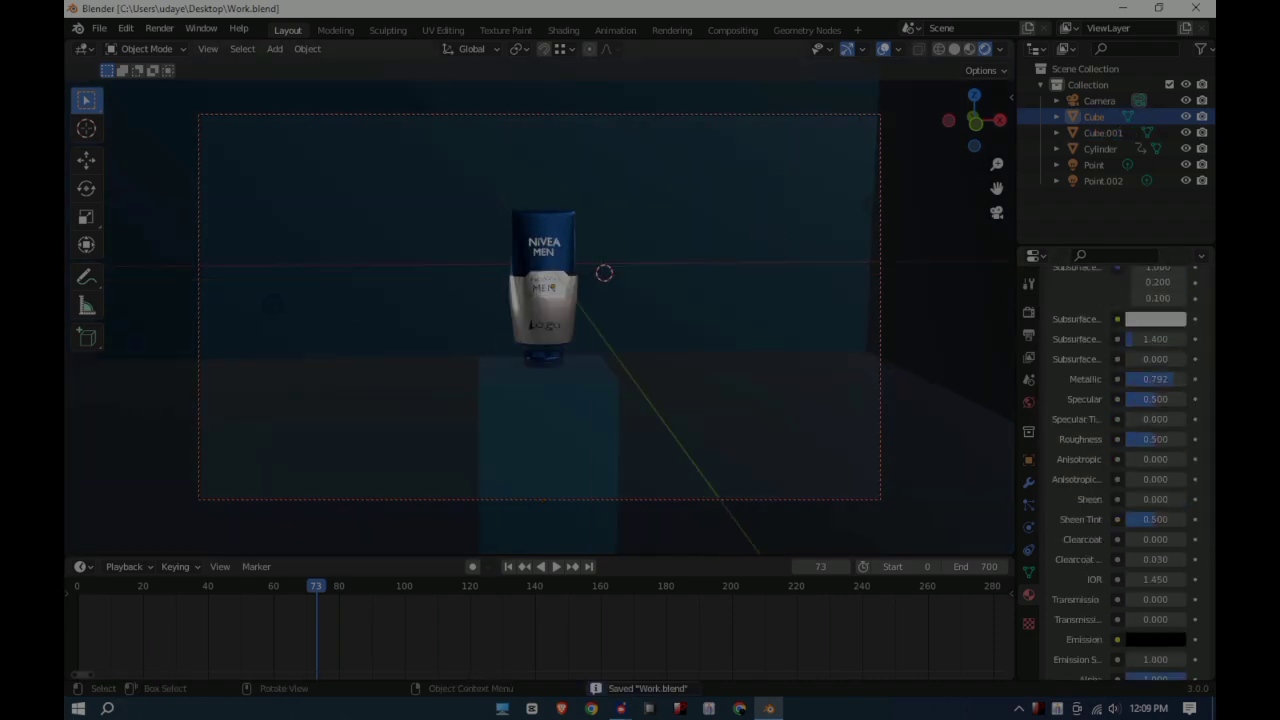
# - Try the Cycles render engine, then switch back to Eevee
pyautogui.click(1028, 312)
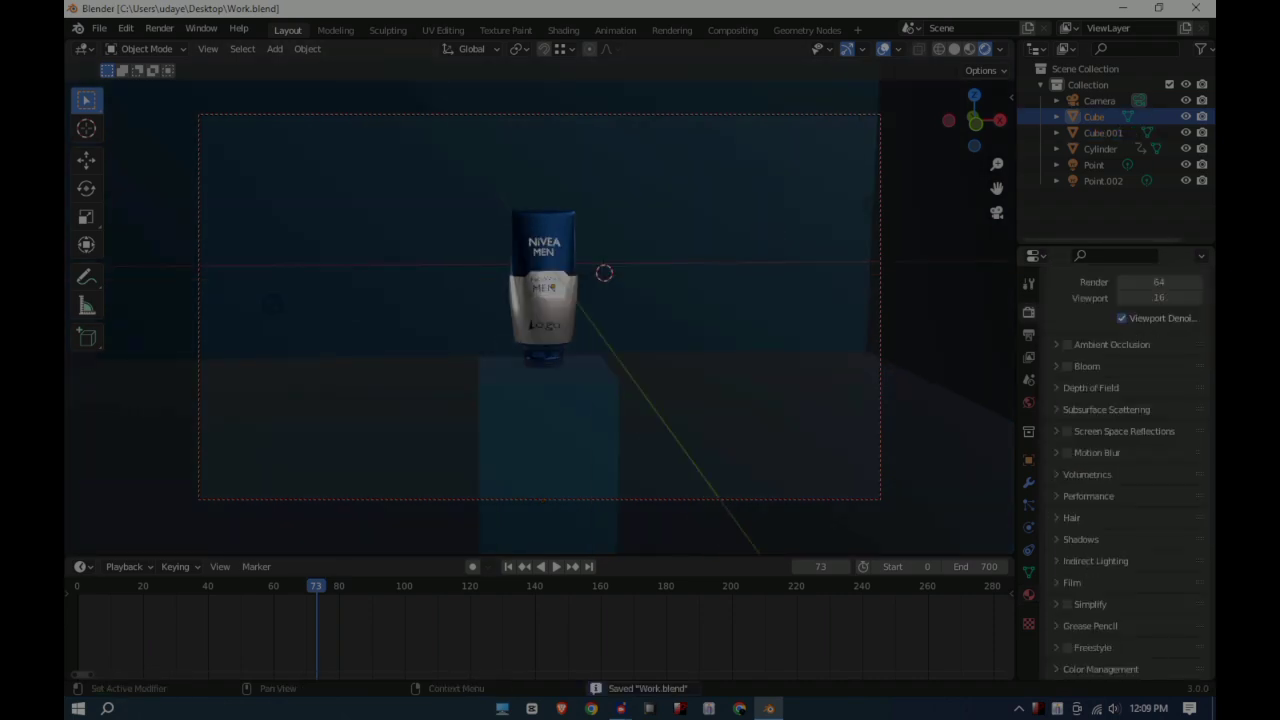
pyautogui.click(1162, 309)
pyautogui.click(1150, 353)
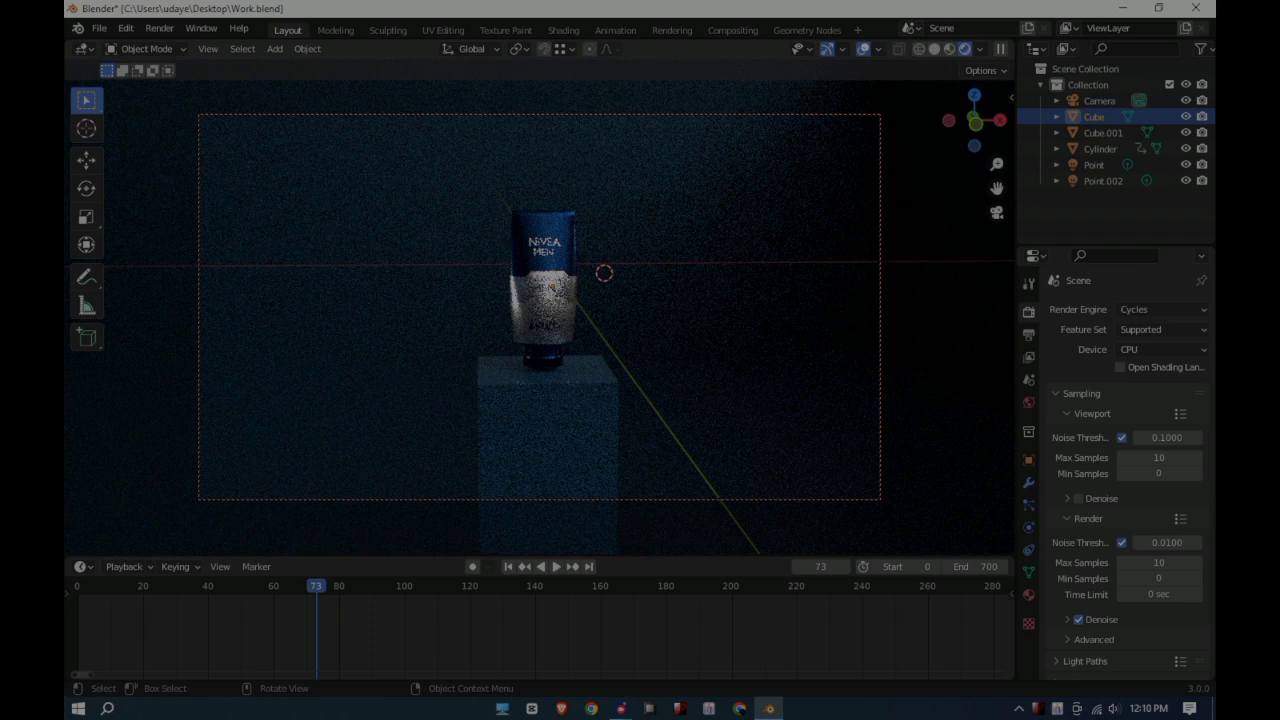
pyautogui.click(1133, 327)
# - Add an area light, rotate it, and move it up and to the right to aim at the tube
pyautogui.click(274, 48)
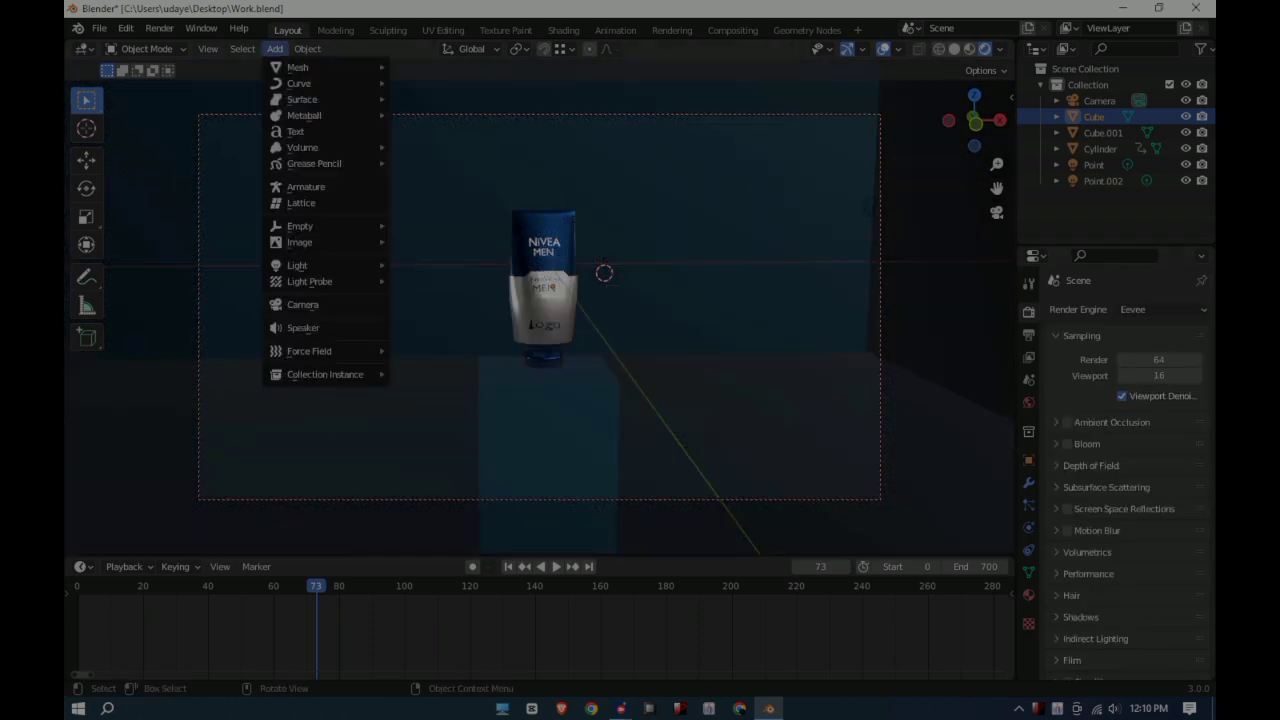
pyautogui.click(425, 317)
pyautogui.press('Return')
pyautogui.press('g')
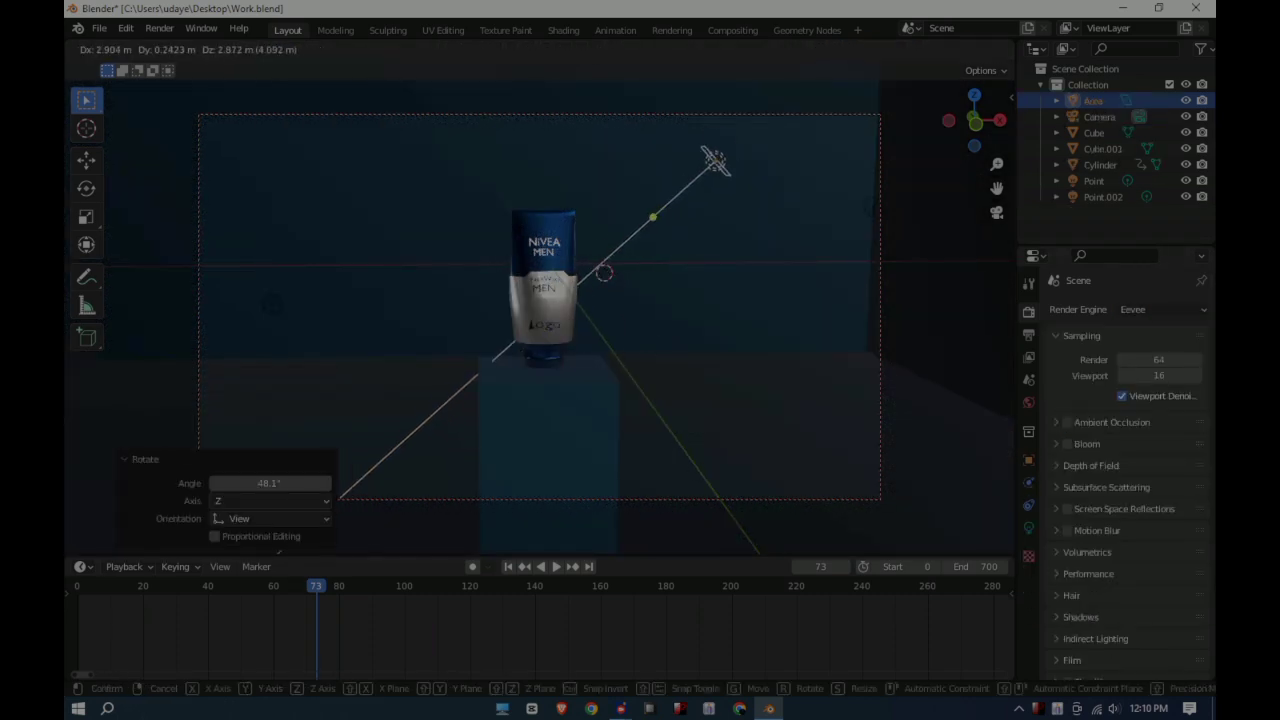
pyautogui.press('Return')
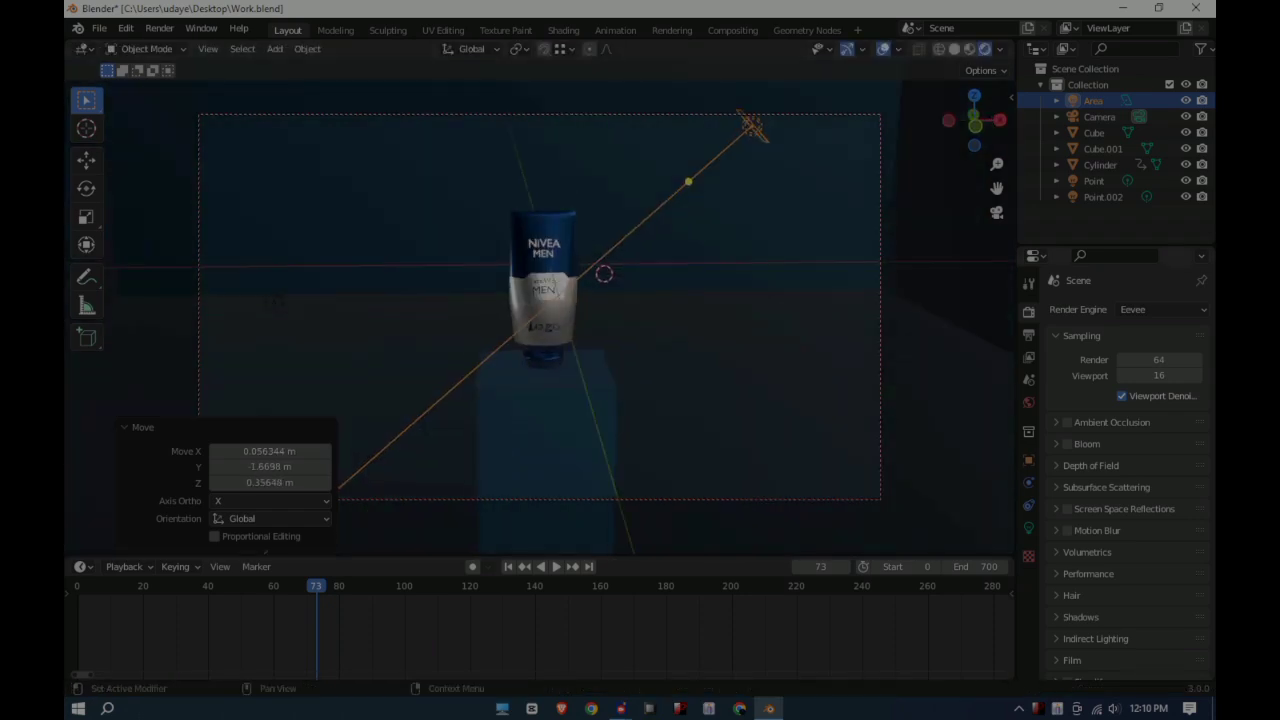